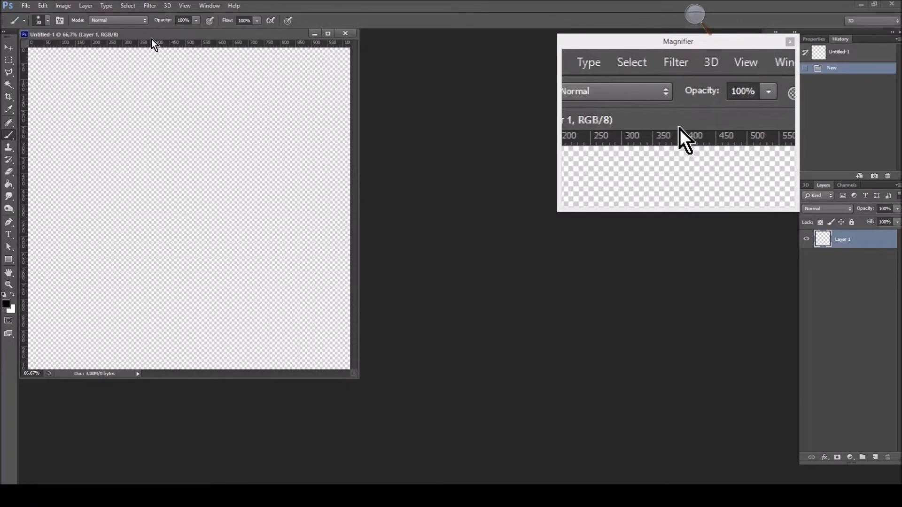
Switch to the Pencil tool and back to the Brush tool.
left_click(8, 138)
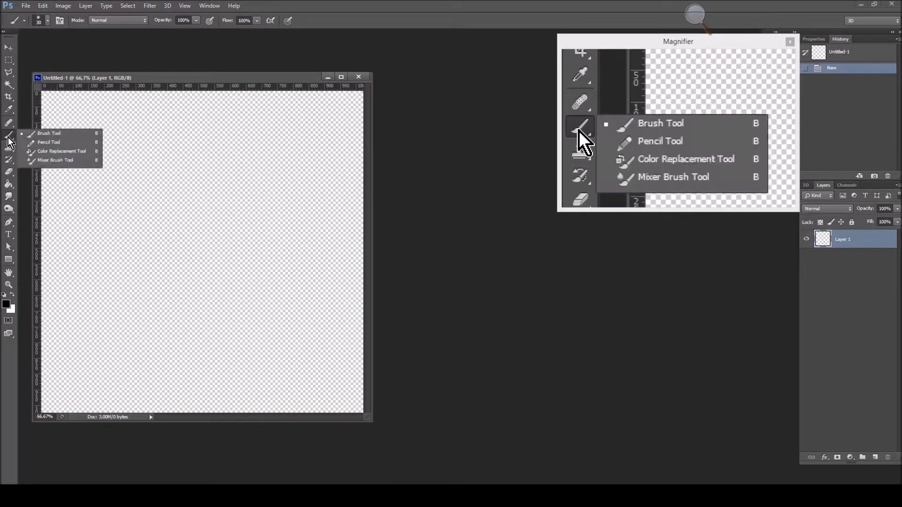
left_click(26, 140)
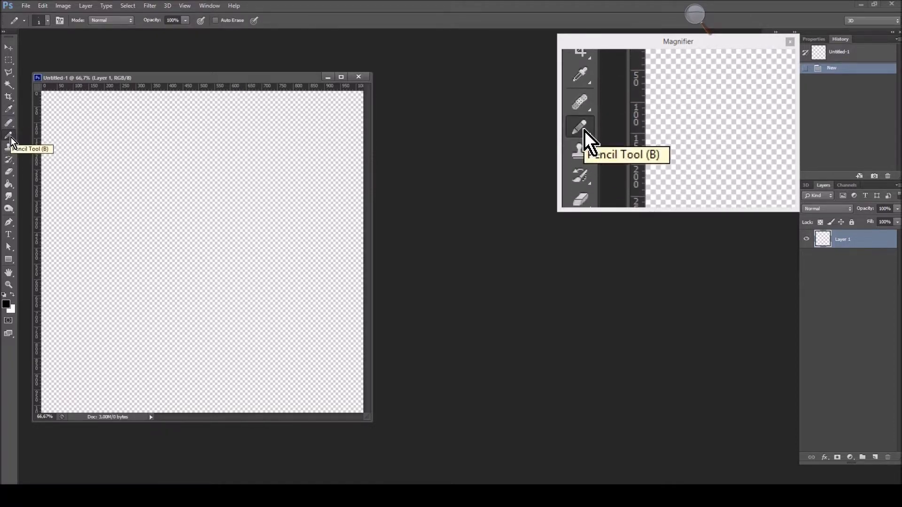
left_click(10, 137)
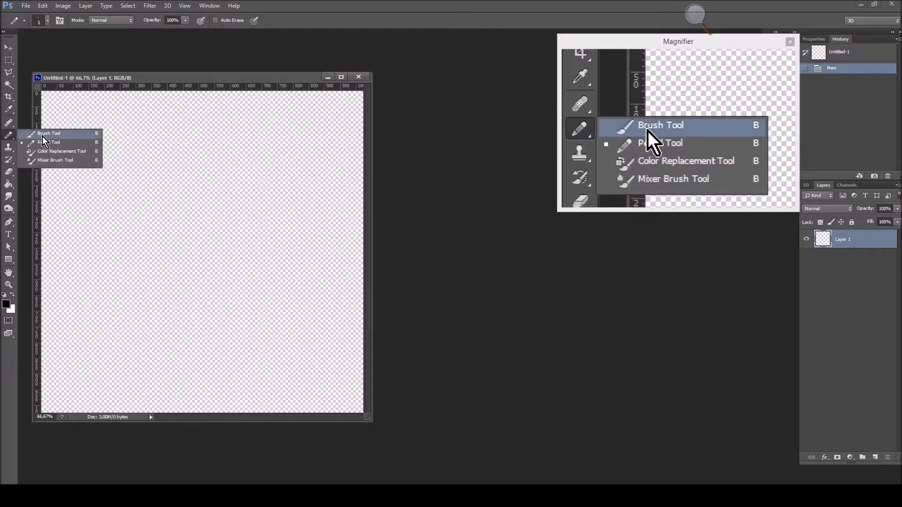
left_click(42, 135)
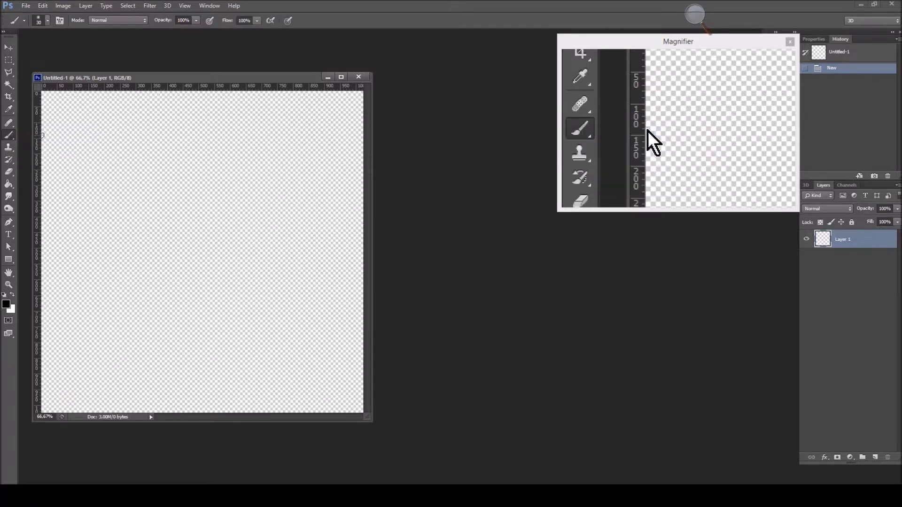
Review the brush's Brush Tip Shape, Shape Dynamics, Scattering and Dual Brush settings and its stroke preview.
left_click(61, 22)
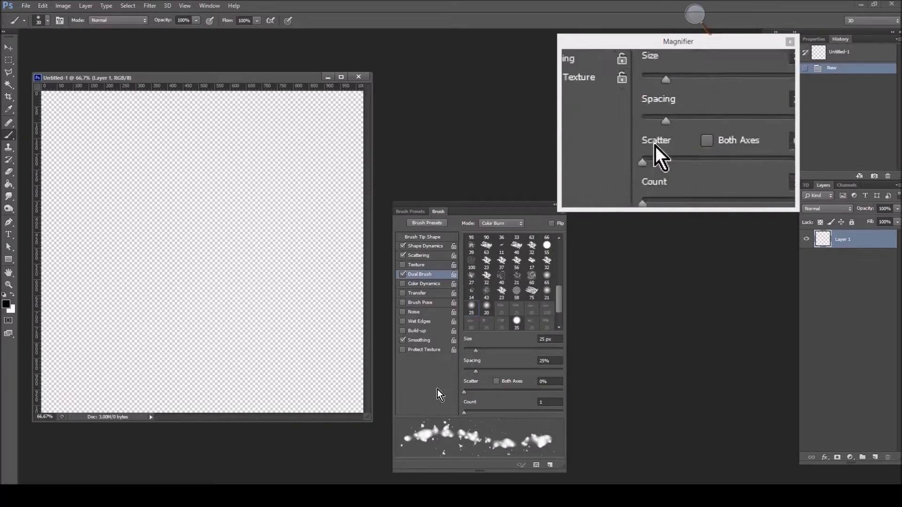
left_click(433, 239)
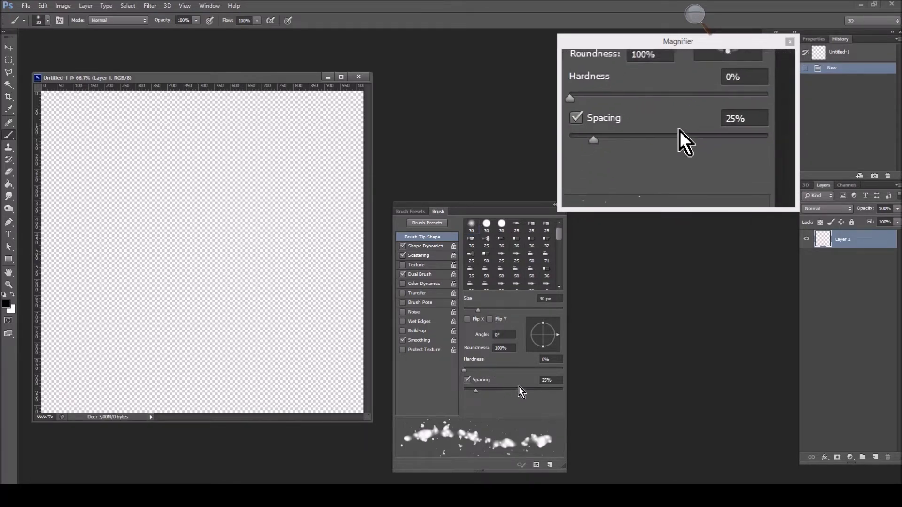
left_click(425, 245)
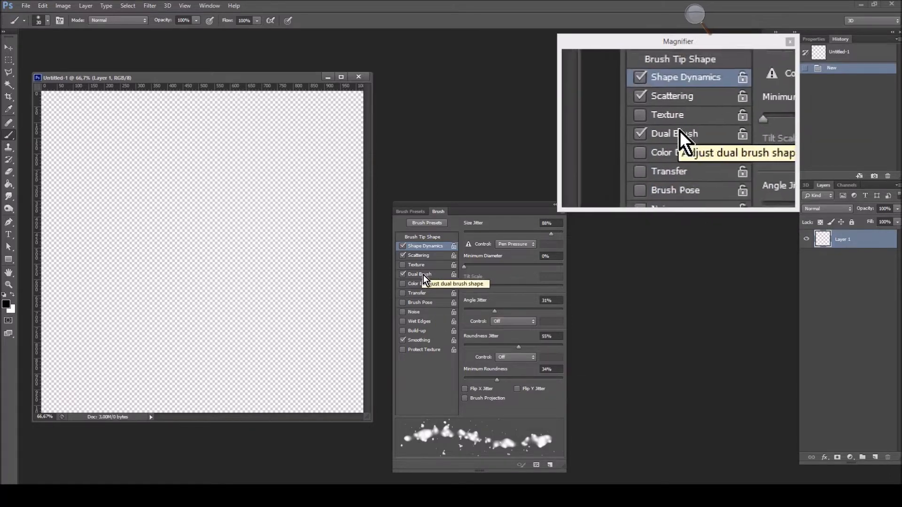
left_click(421, 258)
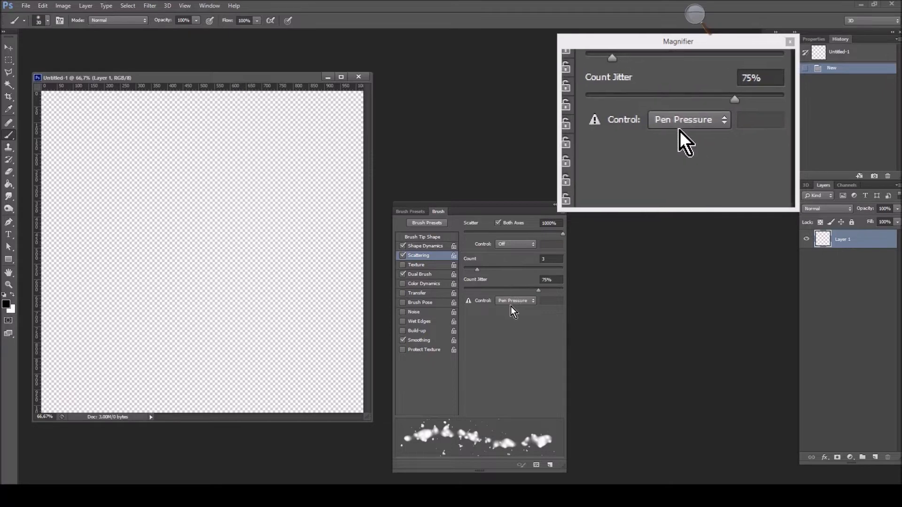
left_click(419, 275)
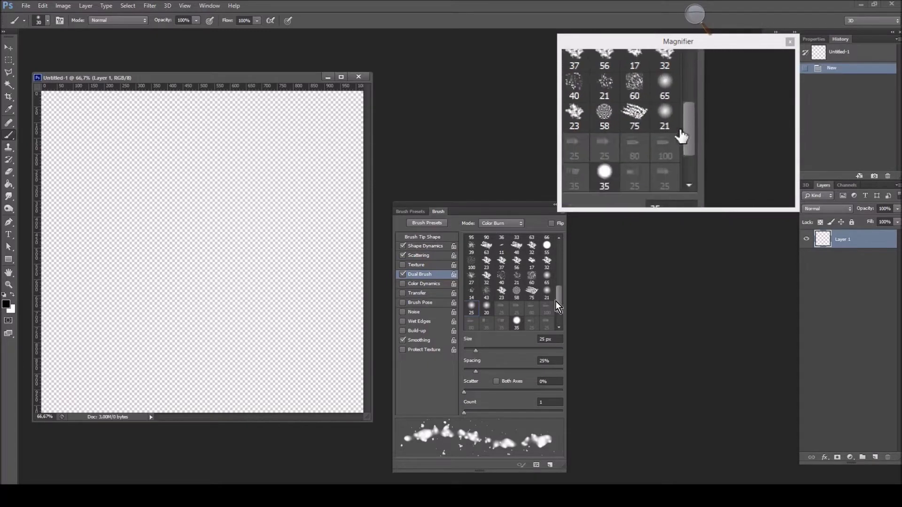
scroll(557, 273, "up", 4)
mouse_move(558, 273)
left_mouse_down()
mouse_move(557, 297)
mouse_move(559, 265)
mouse_move(558, 303)
left_mouse_up()
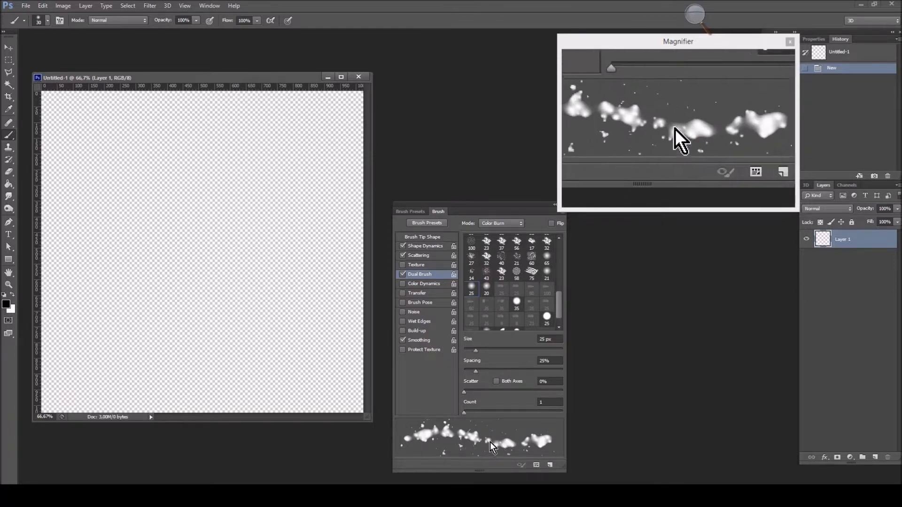
left_click(61, 21)
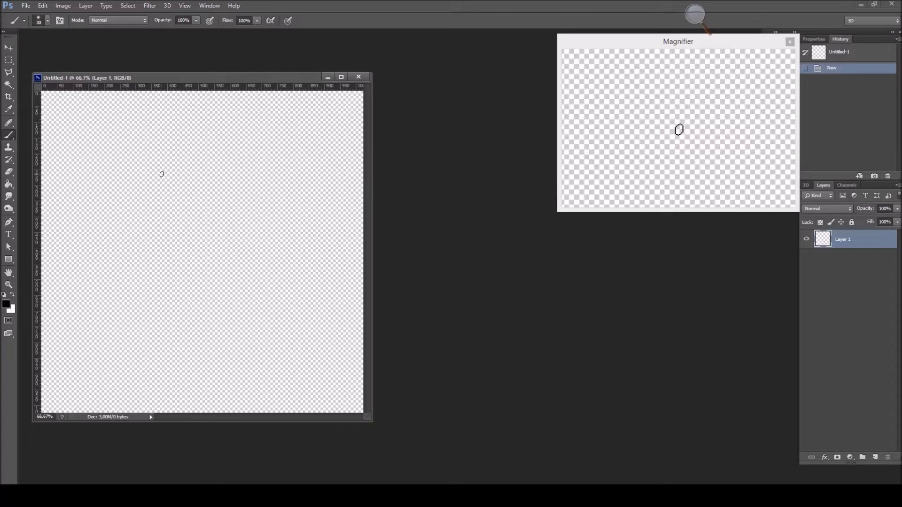
Paint a dense, irregular black splatter mass with ragged edges across the upper and central canvas on Layer 1.
mouse_move(153, 202)
left_mouse_down()
mouse_move(141, 169)
mouse_move(207, 184)
mouse_move(178, 206)
mouse_move(141, 213)
mouse_move(112, 188)
mouse_move(120, 195)
mouse_move(106, 157)
mouse_move(124, 141)
mouse_move(128, 155)
mouse_move(118, 160)
mouse_move(202, 157)
mouse_move(221, 197)
mouse_move(174, 141)
left_mouse_up()
mouse_move(97, 190)
left_mouse_down()
mouse_move(87, 156)
mouse_move(149, 228)
mouse_move(136, 241)
mouse_move(200, 290)
mouse_move(209, 313)
left_mouse_up()
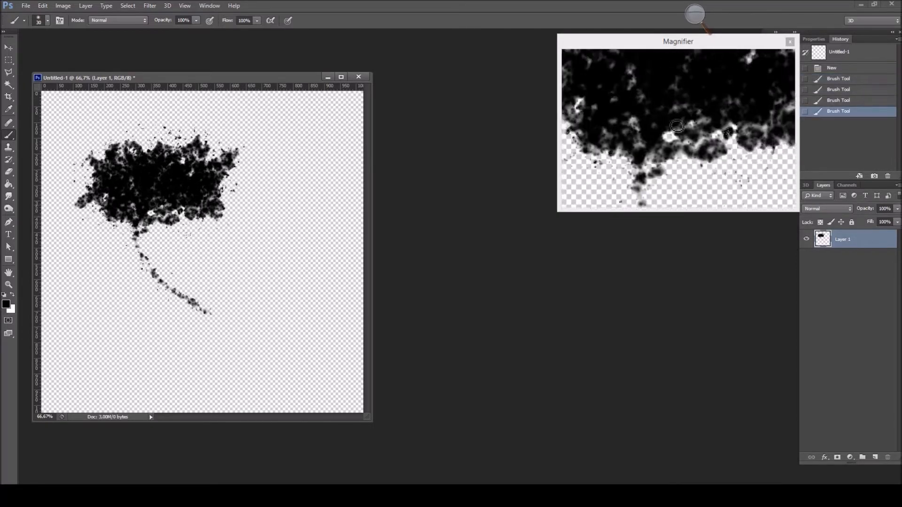
mouse_move(152, 225)
left_mouse_down()
mouse_move(213, 289)
mouse_move(144, 228)
mouse_move(183, 296)
left_mouse_up()
mouse_move(155, 248)
left_mouse_down()
mouse_move(141, 224)
mouse_move(150, 201)
mouse_move(221, 261)
mouse_move(205, 211)
mouse_move(242, 265)
left_mouse_up()
left_click_drag(216, 204, 249, 270)
mouse_move(123, 220)
left_mouse_down()
mouse_move(108, 199)
mouse_move(163, 302)
mouse_move(116, 205)
left_mouse_up()
mouse_move(198, 319)
left_mouse_down()
mouse_move(143, 235)
mouse_move(226, 313)
mouse_move(178, 214)
mouse_move(199, 263)
mouse_move(204, 202)
left_mouse_up()
mouse_move(217, 240)
left_mouse_down()
mouse_move(224, 187)
mouse_move(230, 205)
mouse_move(222, 200)
mouse_move(240, 188)
left_mouse_up()
mouse_move(175, 130)
left_mouse_down()
mouse_move(176, 139)
mouse_move(99, 145)
left_mouse_up()
left_click_drag(113, 230, 92, 188)
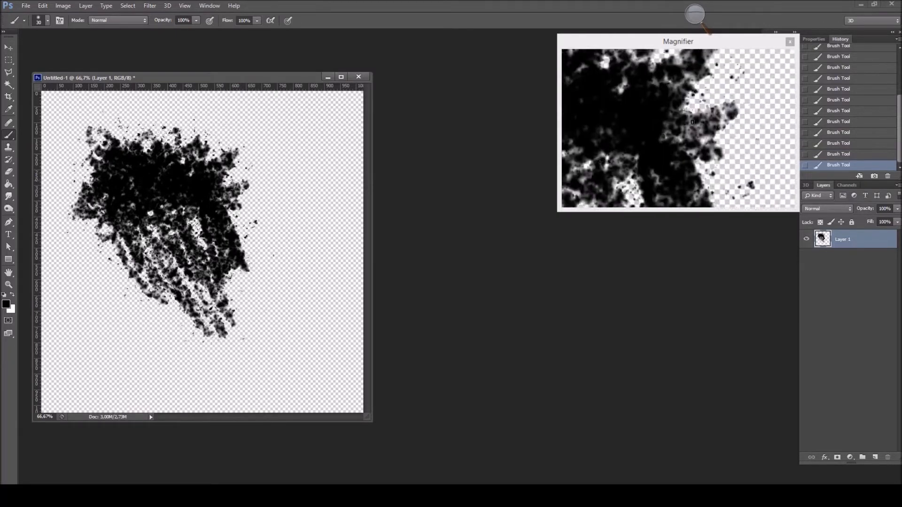
mouse_move(221, 235)
left_mouse_down()
mouse_move(249, 301)
mouse_move(263, 272)
mouse_move(252, 237)
left_mouse_up()
mouse_move(169, 256)
left_mouse_down()
mouse_move(158, 277)
mouse_move(162, 263)
mouse_move(122, 282)
mouse_move(187, 330)
left_mouse_up()
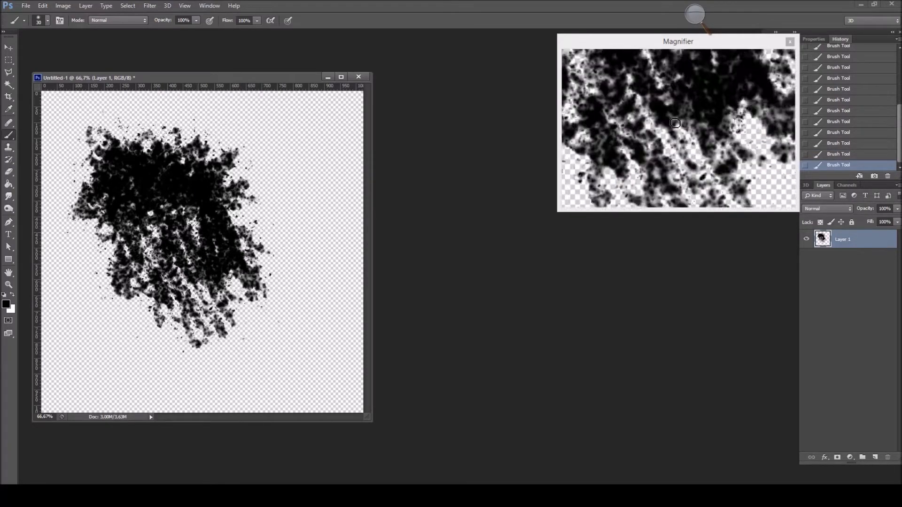
mouse_move(147, 268)
left_mouse_down()
mouse_move(136, 273)
mouse_move(183, 244)
mouse_move(197, 291)
mouse_move(256, 310)
left_mouse_up()
mouse_move(148, 281)
left_mouse_down()
mouse_move(165, 324)
mouse_move(162, 362)
mouse_move(202, 291)
left_mouse_up()
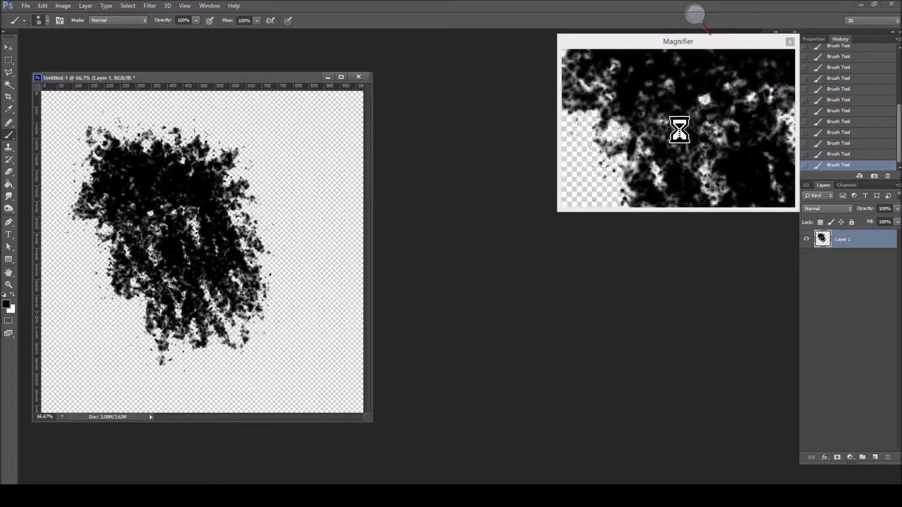
mouse_move(97, 226)
left_mouse_down()
mouse_move(85, 245)
mouse_move(98, 137)
mouse_move(151, 136)
mouse_move(263, 180)
mouse_move(254, 197)
mouse_move(173, 141)
mouse_move(122, 126)
mouse_move(129, 228)
left_mouse_up()
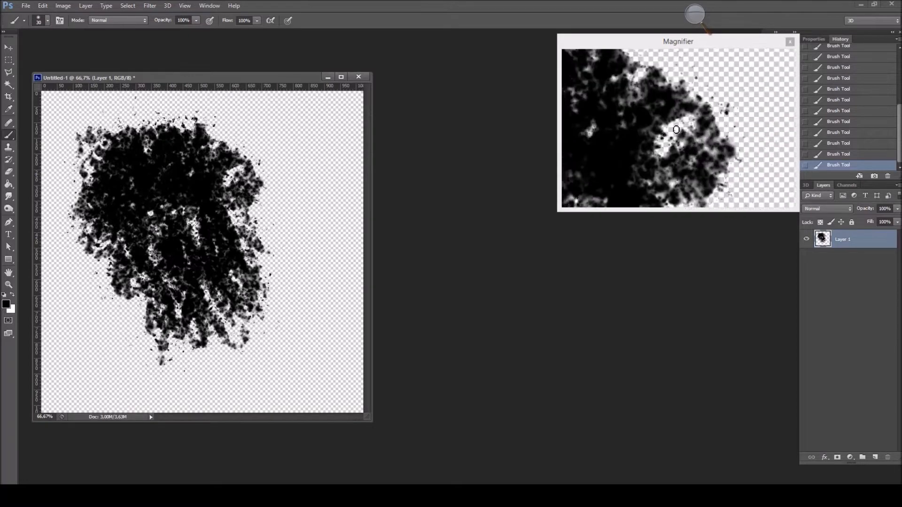
left_click_drag(221, 176, 294, 169)
mouse_move(254, 134)
left_mouse_down()
mouse_move(221, 141)
mouse_move(253, 133)
left_mouse_up()
mouse_move(159, 117)
left_mouse_down()
mouse_move(90, 123)
mouse_move(249, 233)
mouse_move(298, 350)
mouse_move(244, 338)
mouse_move(220, 357)
mouse_move(200, 329)
mouse_move(179, 338)
mouse_move(136, 319)
mouse_move(108, 301)
mouse_move(132, 287)
mouse_move(94, 262)
mouse_move(101, 282)
mouse_move(119, 263)
mouse_move(141, 267)
mouse_move(116, 244)
mouse_move(124, 217)
mouse_move(99, 234)
left_mouse_up()
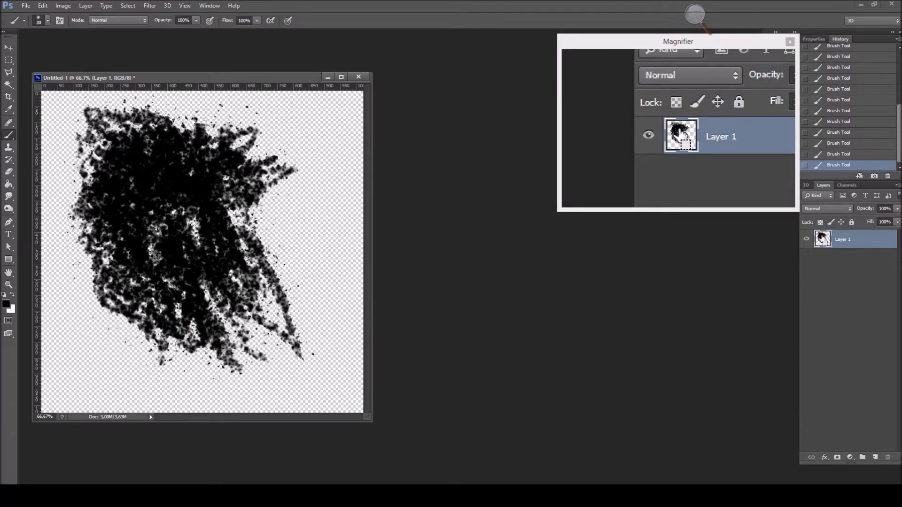
Load Layer 1's painted pixels as a selection, with a new empty layer above and Layer 1 hidden.
left_click(822, 239, "ctrl")
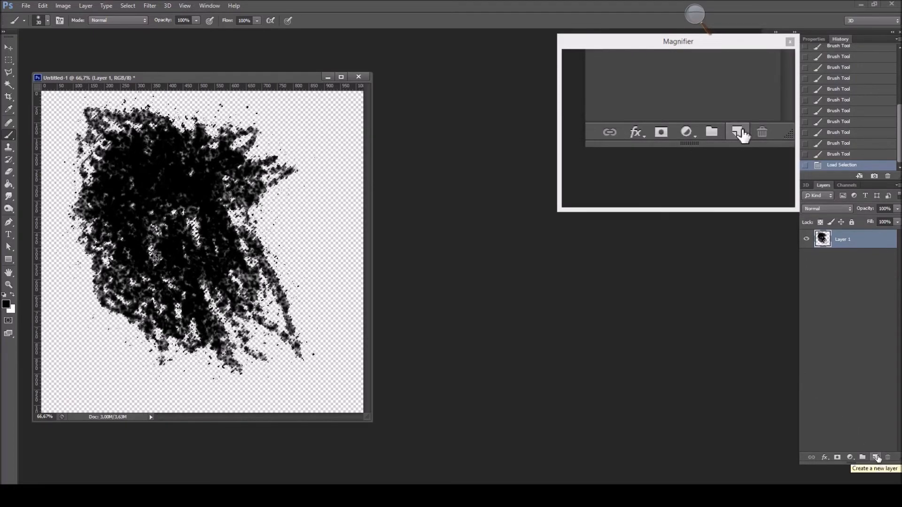
left_click(876, 458)
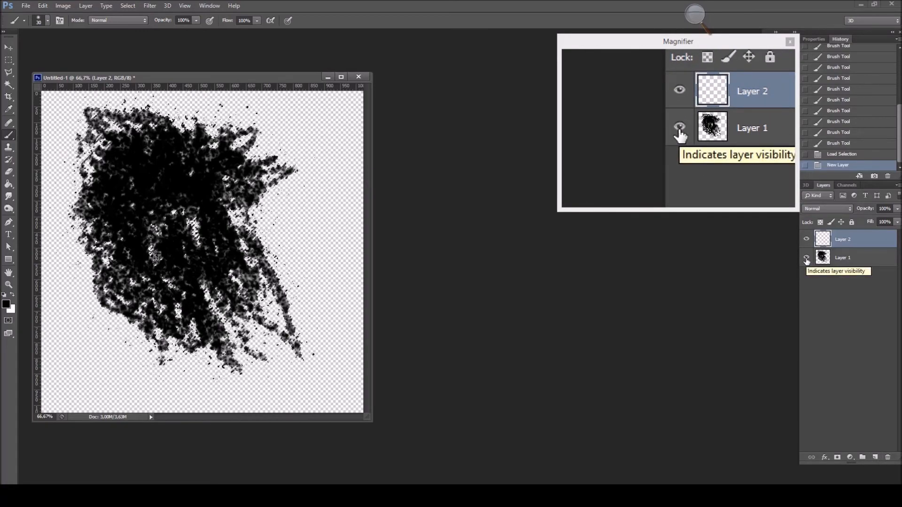
left_click(806, 258)
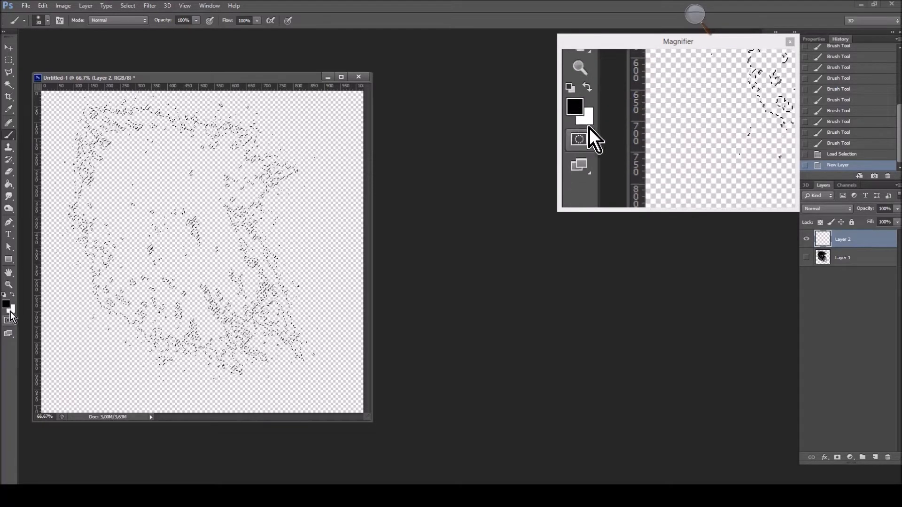
Try the Clouds render filter inside the splatter selection and undo it.
left_click(150, 5)
mouse_move(178, 137)
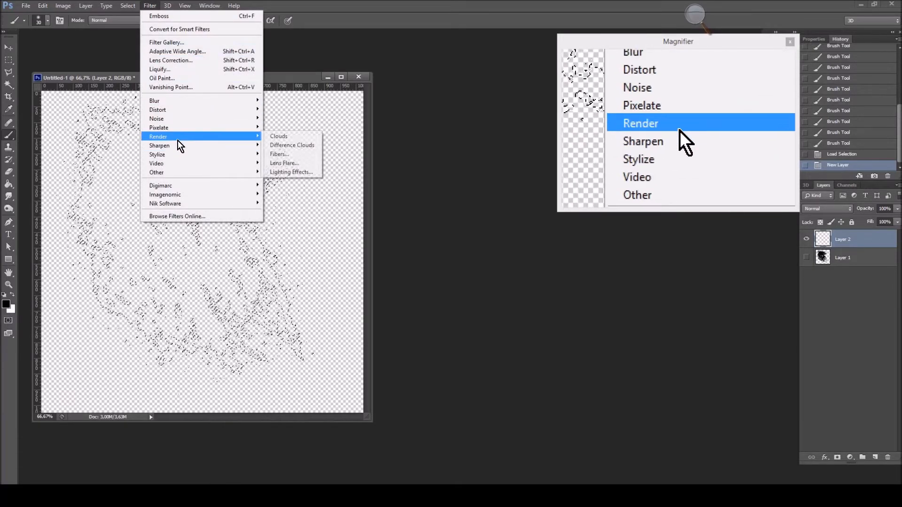
left_click(284, 136)
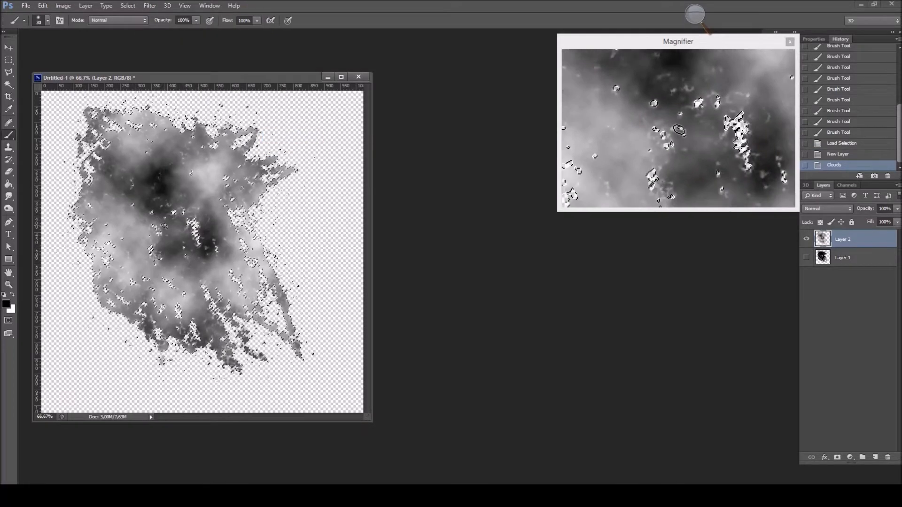
left_click(43, 5)
left_click(46, 17)
Fill the splatter selection on Layer 2 with black and white clouds using the Clouds filter.
left_click(148, 6)
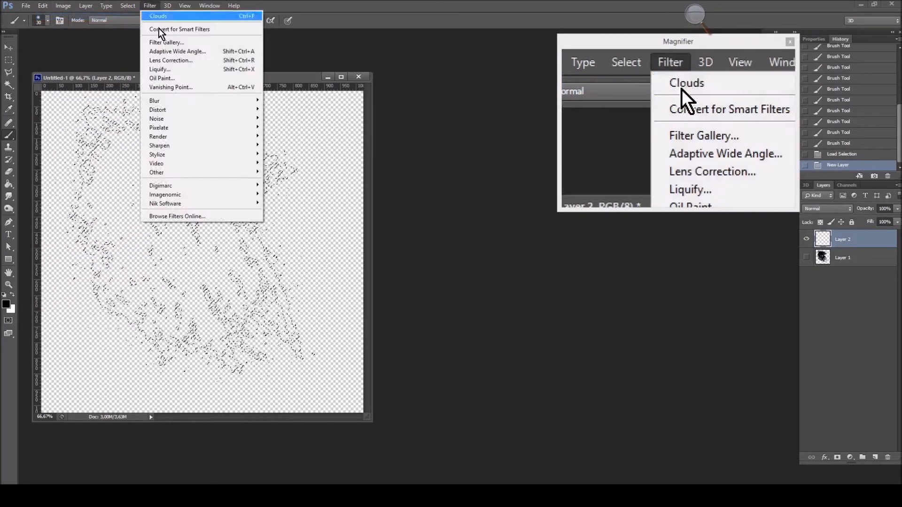
mouse_move(181, 144)
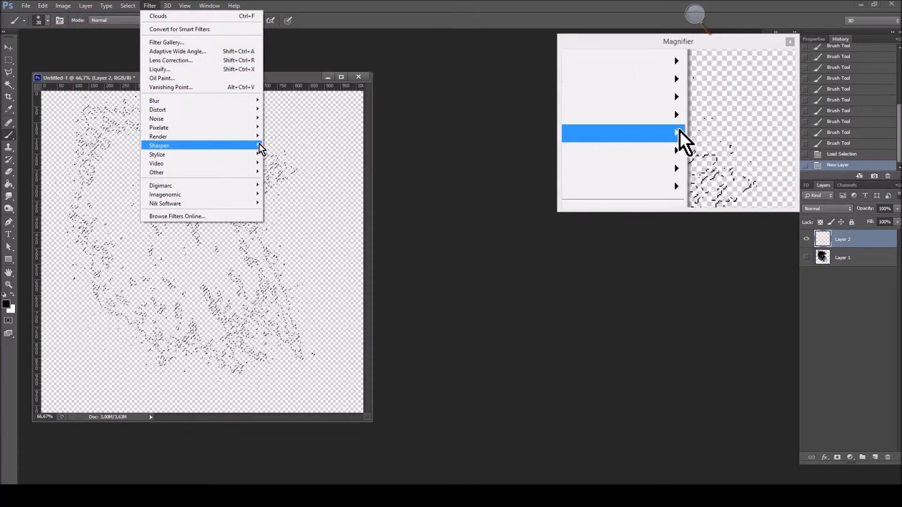
mouse_move(232, 135)
left_click(277, 136)
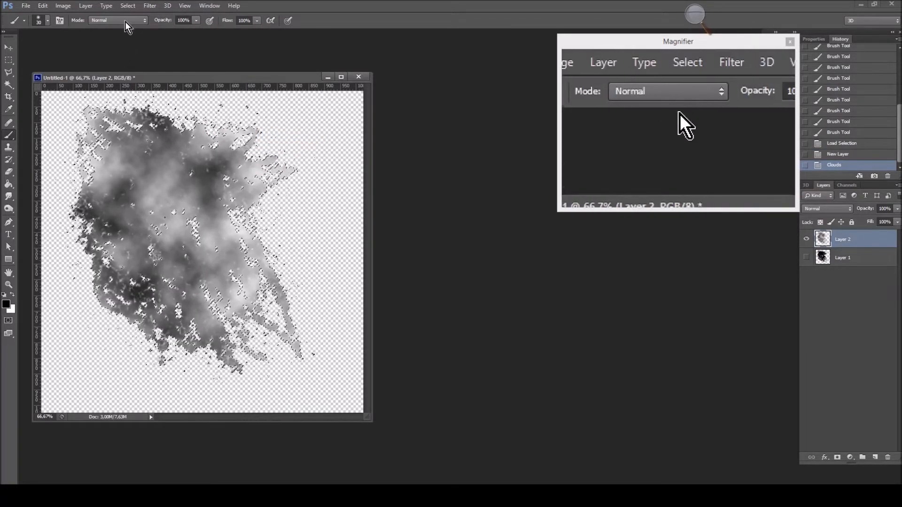
Apply the Plastic Wrap filter to Layer 2 with Highlight Strength 8, Detail 1 and Smoothness 15.
left_click(151, 7)
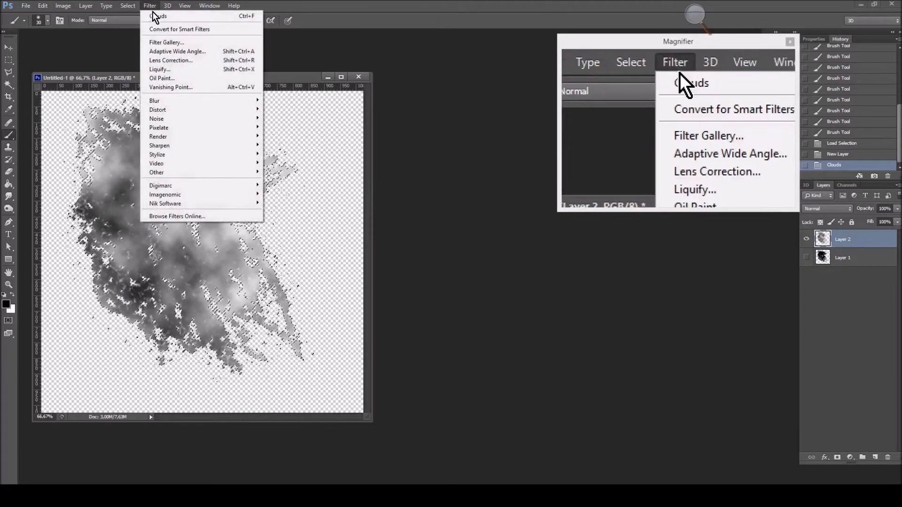
left_click(168, 42)
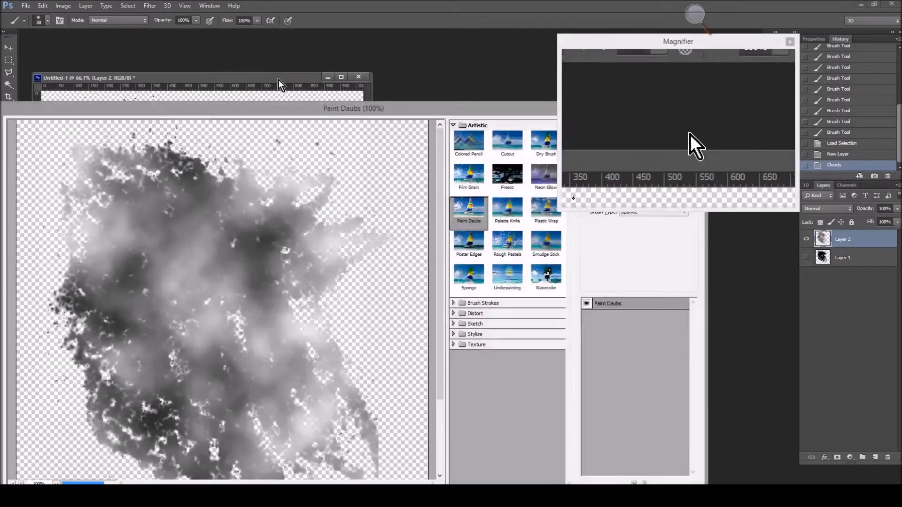
left_click_drag(472, 119, 398, 160)
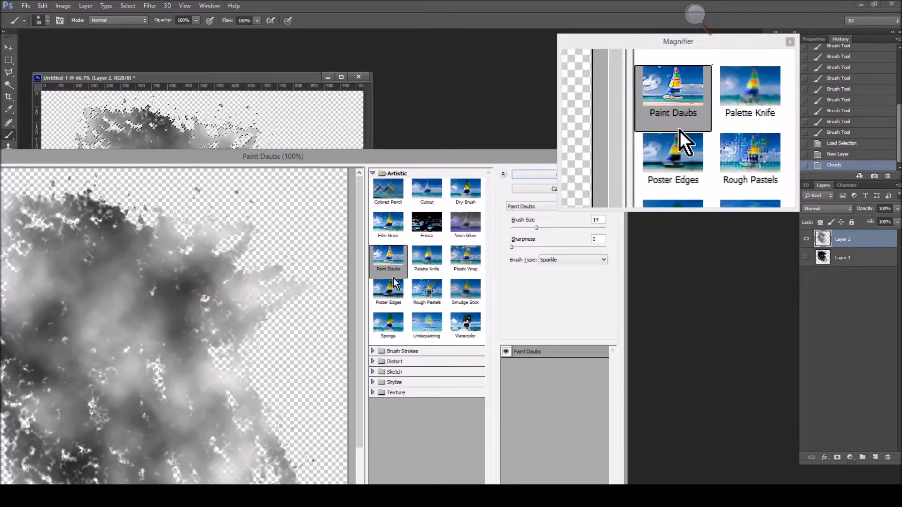
left_click(472, 255)
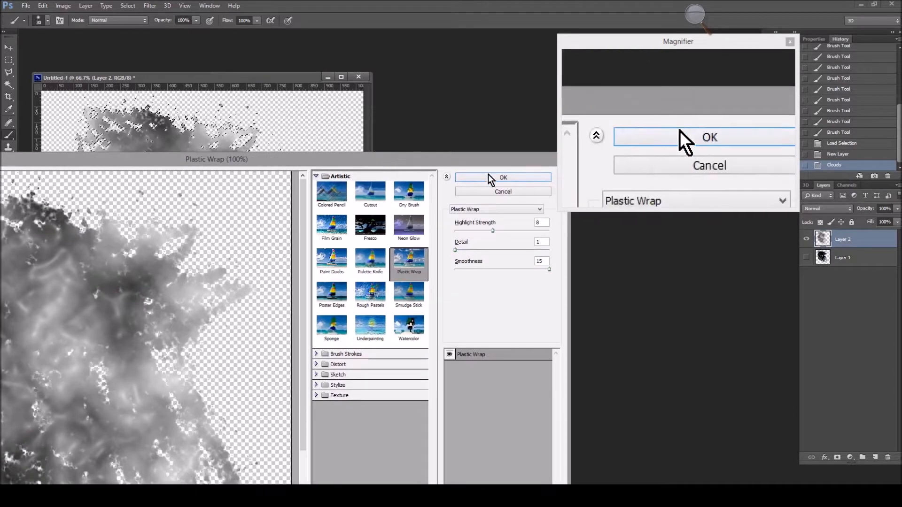
left_click(489, 175)
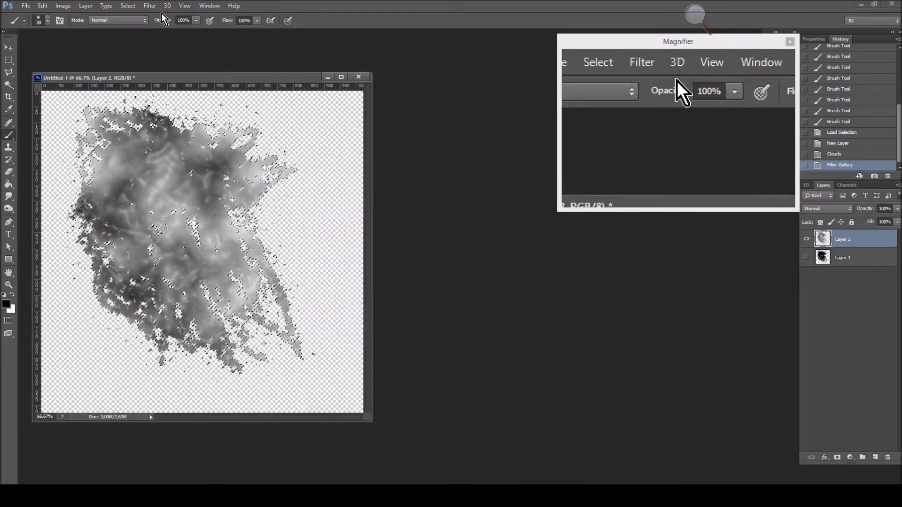
Apply the Paint Daubs filter to Layer 2 with Brush Size 14, Sharpness 0 and the Sparkle brush type.
left_click(150, 7)
left_click(164, 42)
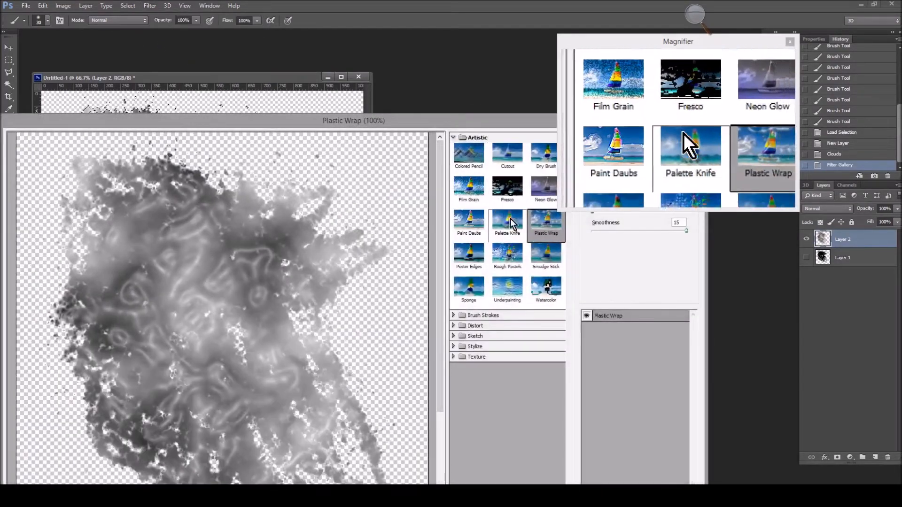
left_click(468, 231)
left_click_drag(478, 122, 432, 190)
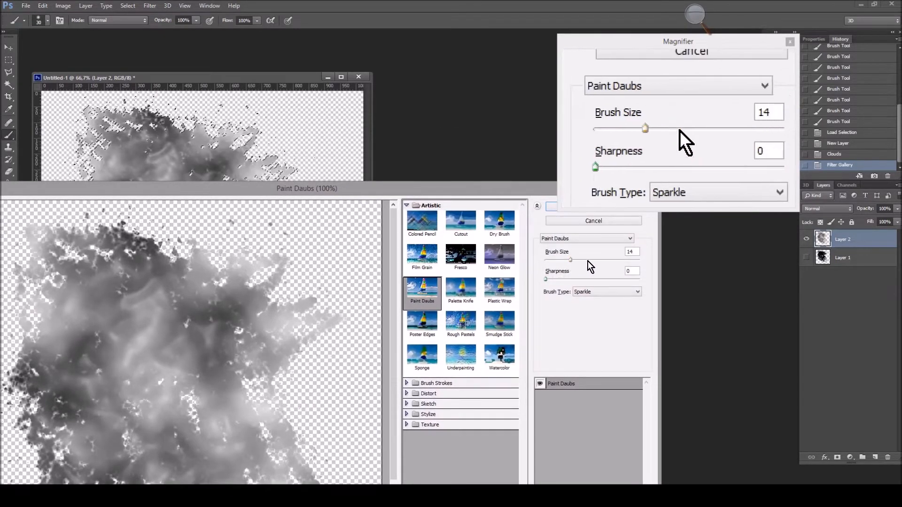
left_click(596, 293)
left_click(596, 294)
left_click_drag(504, 190, 483, 212)
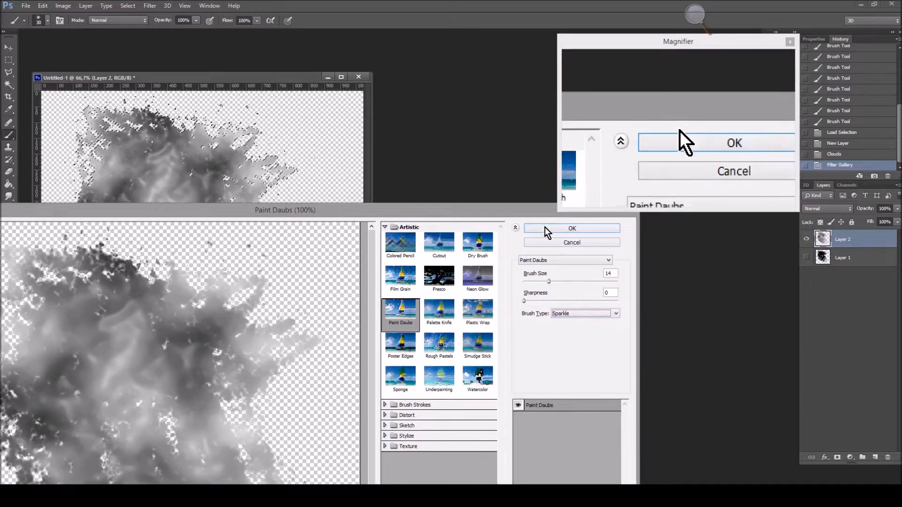
left_click(545, 229)
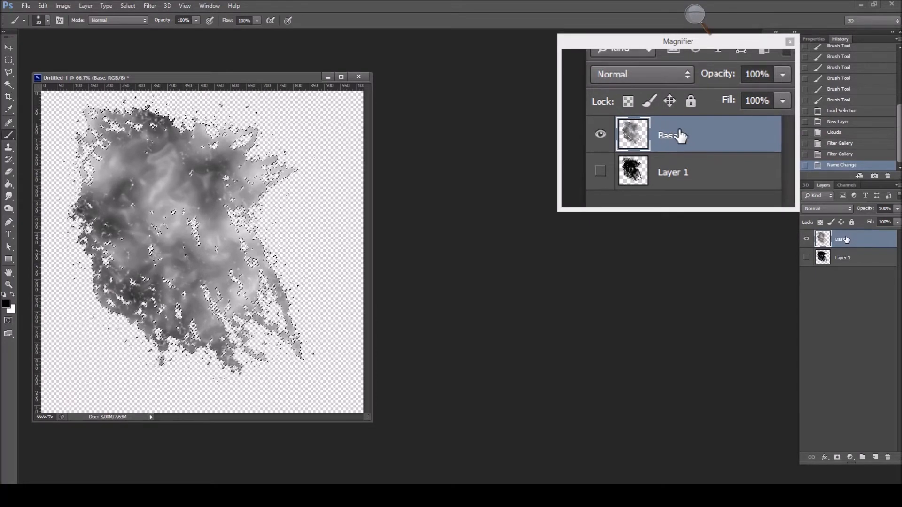
Duplicate the Base layer.
left_click_drag(853, 249, 875, 457)
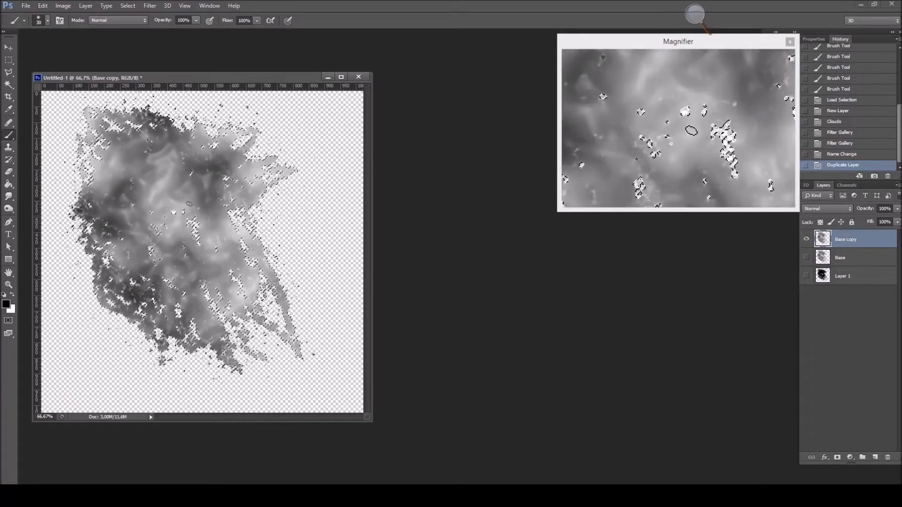
Add a new layer above Base copy and fill the splatter selection with the white foreground colour at 100% opacity.
left_click(875, 457)
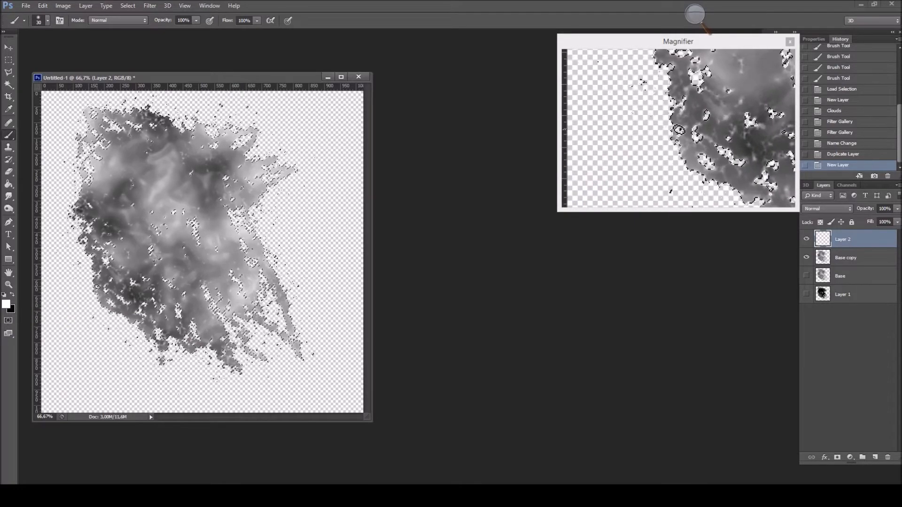
key("i")
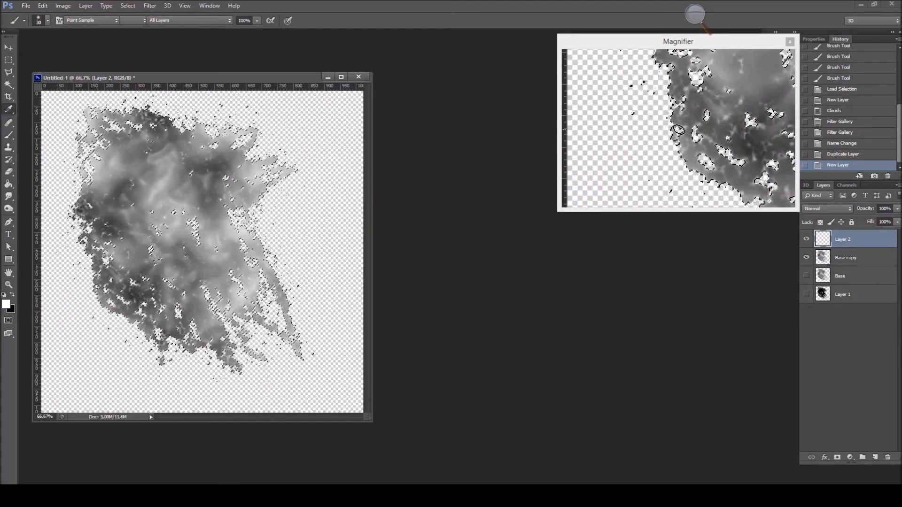
key("shift+BackSpace")
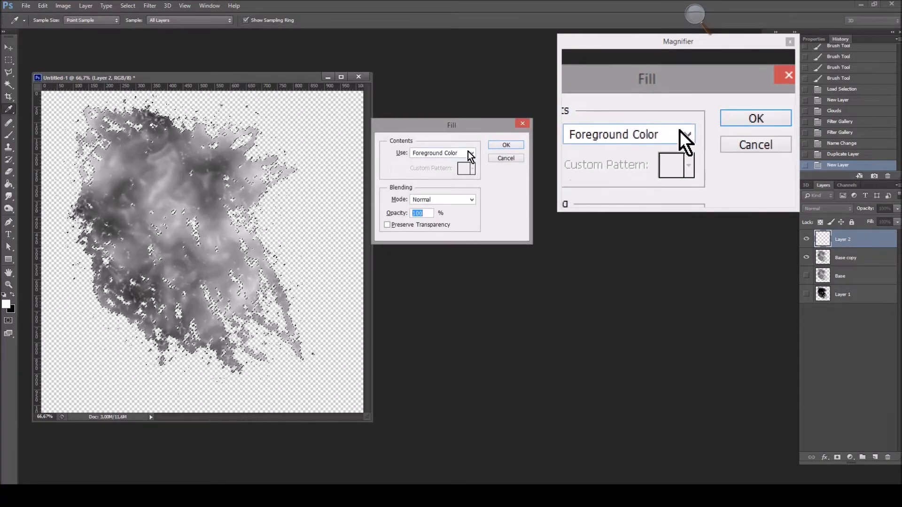
left_click(472, 153)
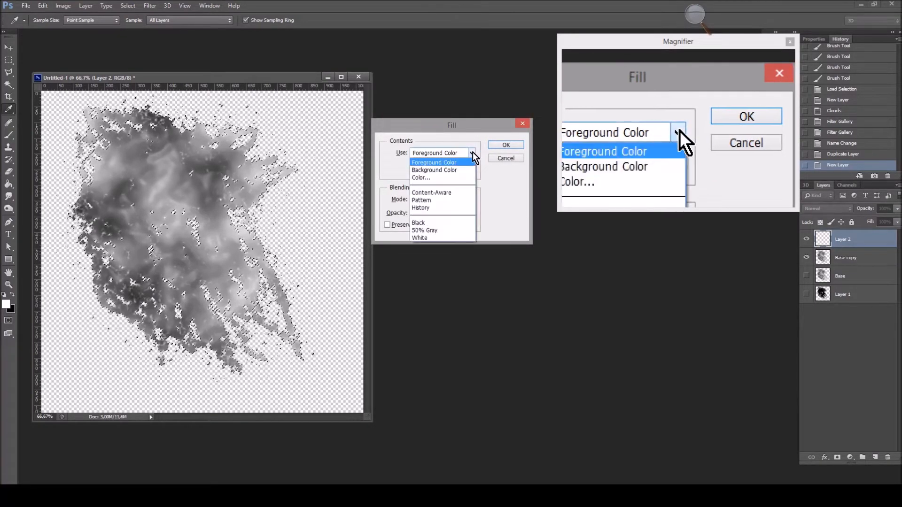
left_click(461, 152)
left_click(504, 146)
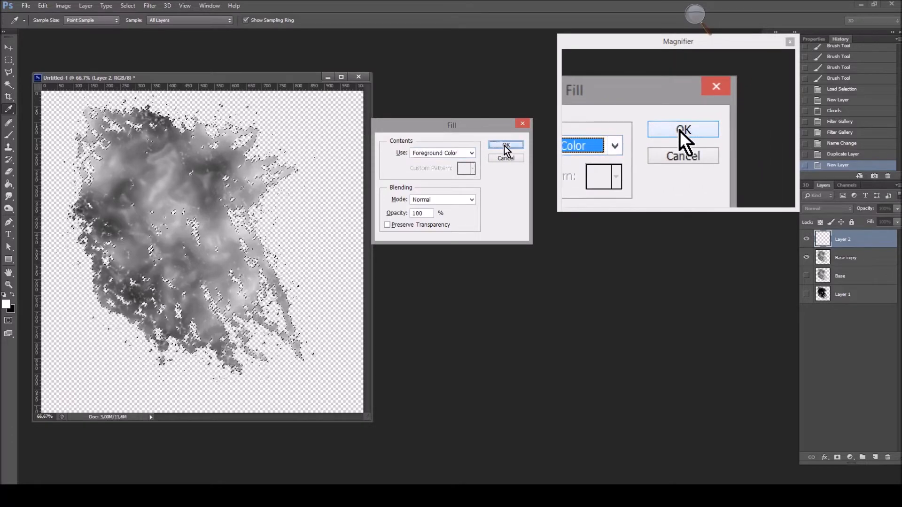
key("b")
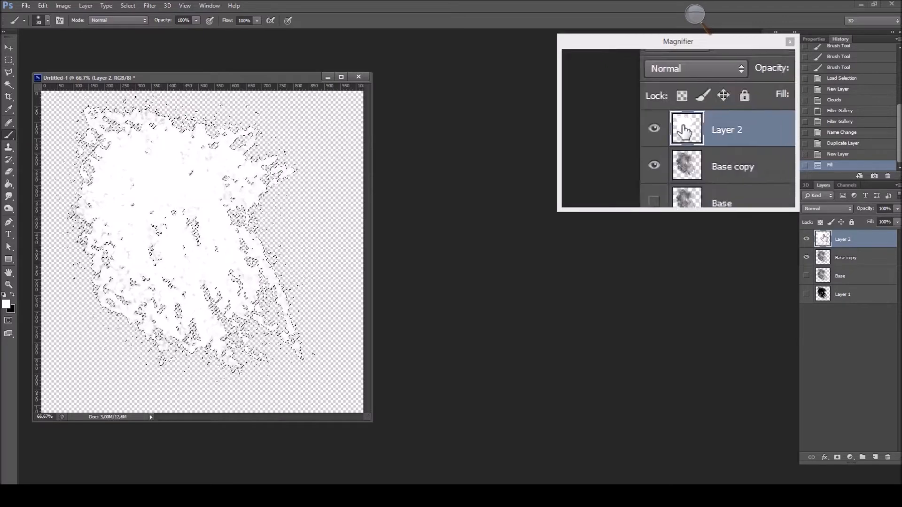
Set the white layer's blend mode to Soft Light and merge it with the Base copy layer.
left_click(838, 210)
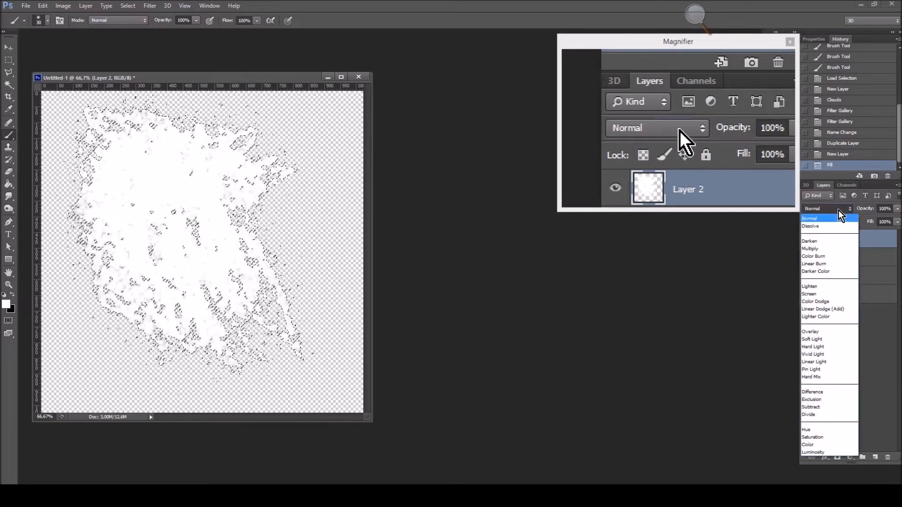
left_click(826, 340)
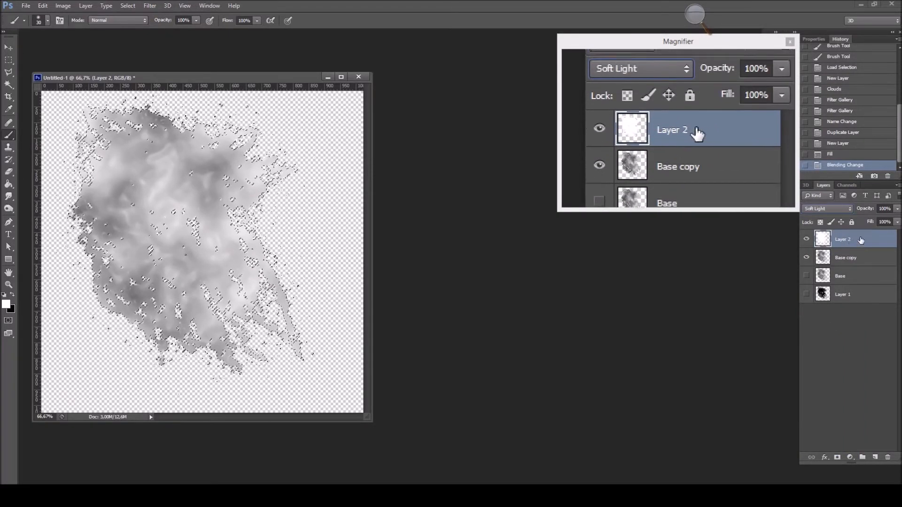
left_click(851, 261, "shift")
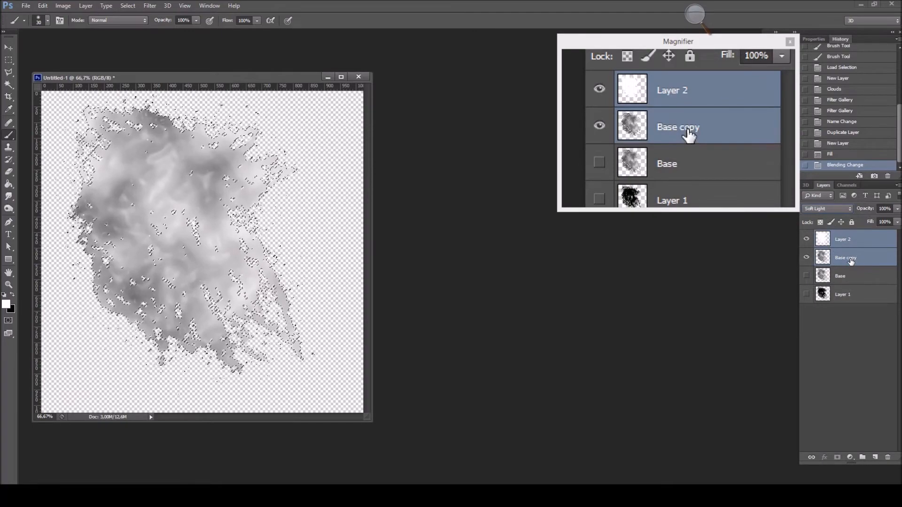
key("ctrl+e")
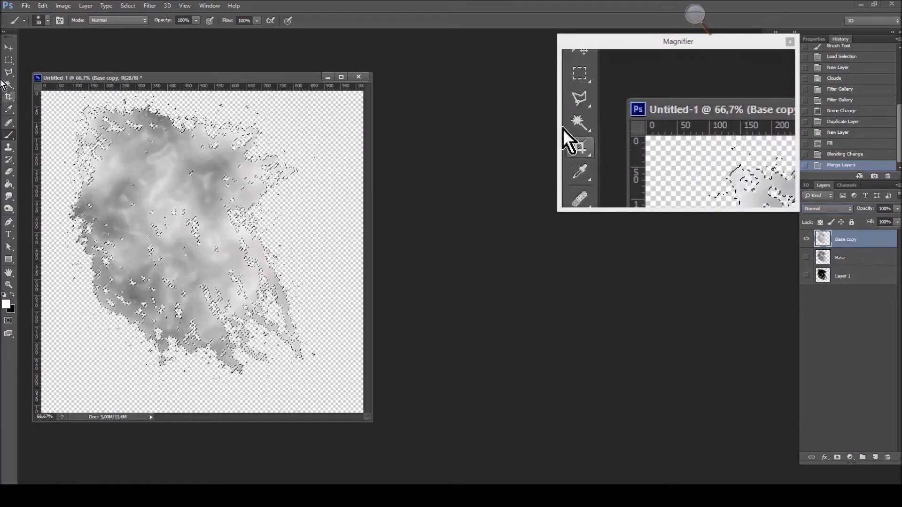
Add a Color Overlay layer style to the Base copy layer with the overlay colour 960101.
left_click(8, 60)
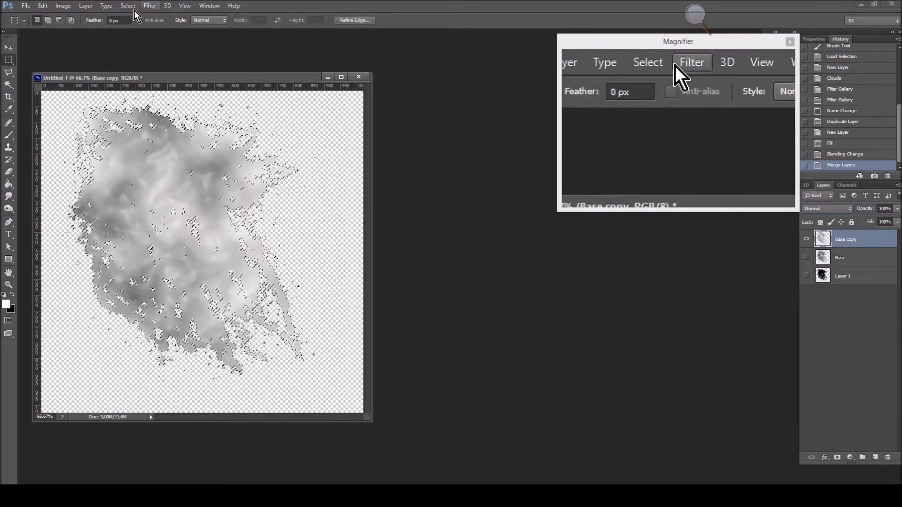
left_click(89, 7)
mouse_move(111, 65)
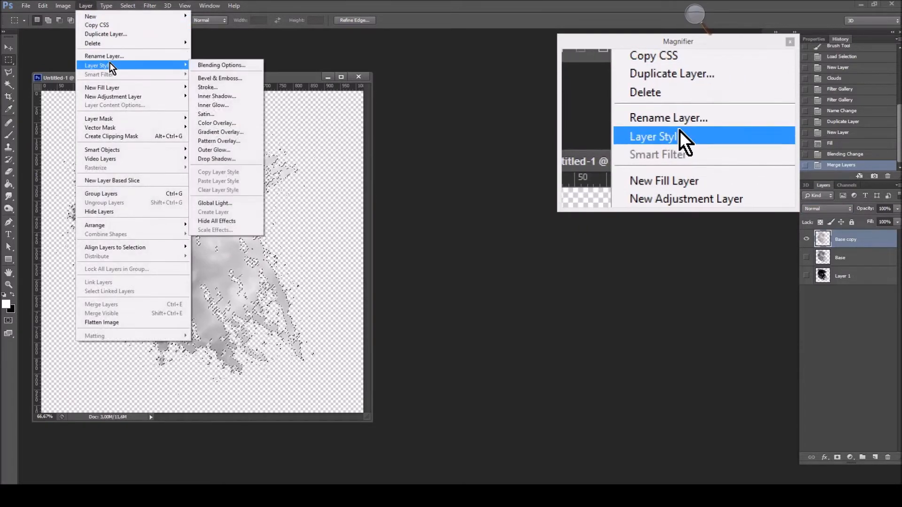
left_click(221, 123)
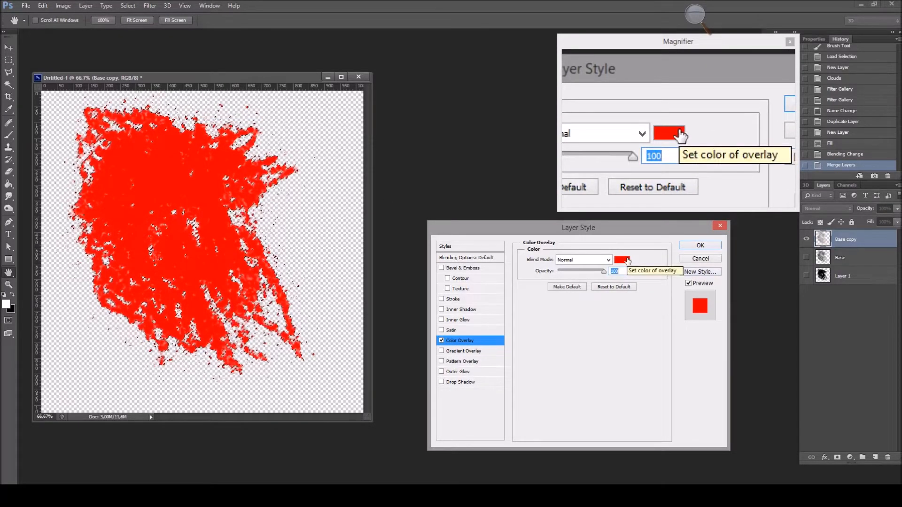
left_click(624, 260)
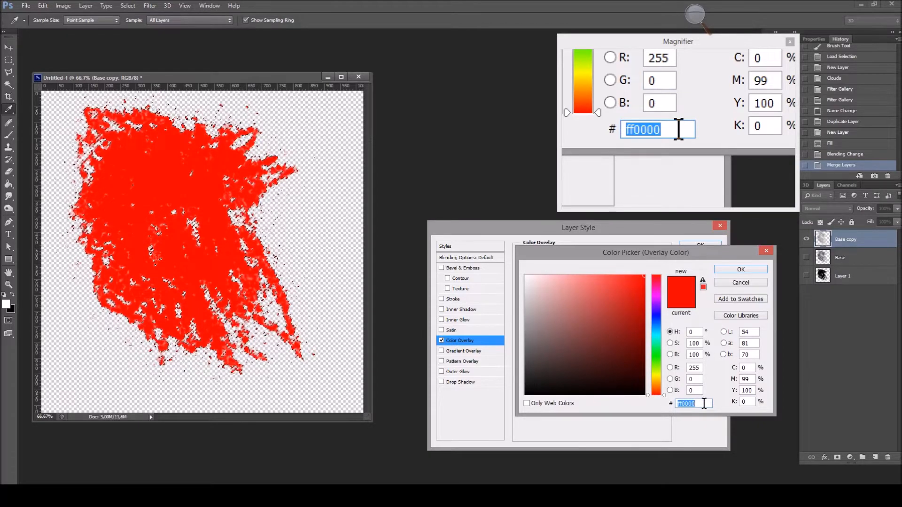
type("960")
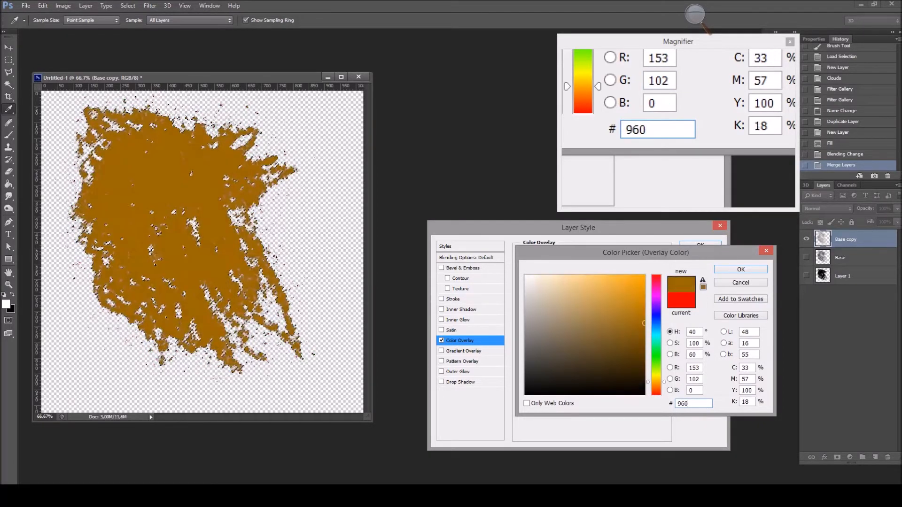
type("101")
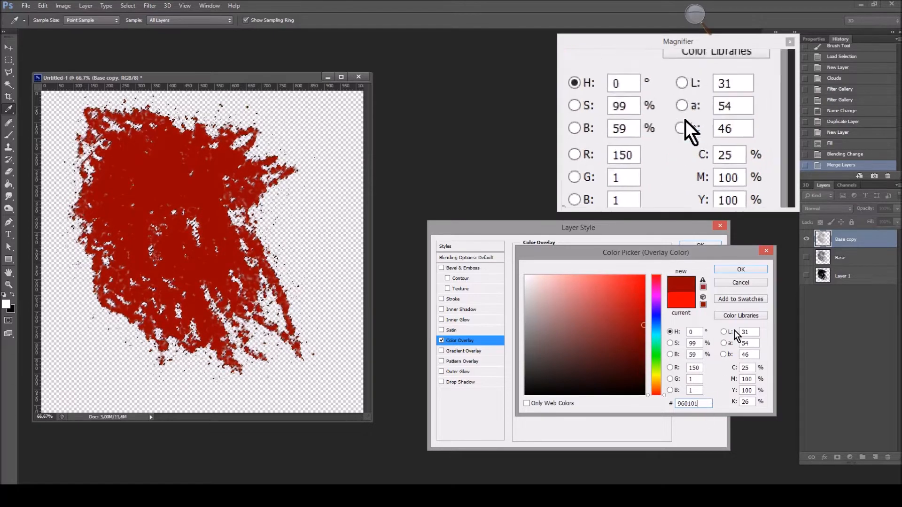
left_click(741, 273)
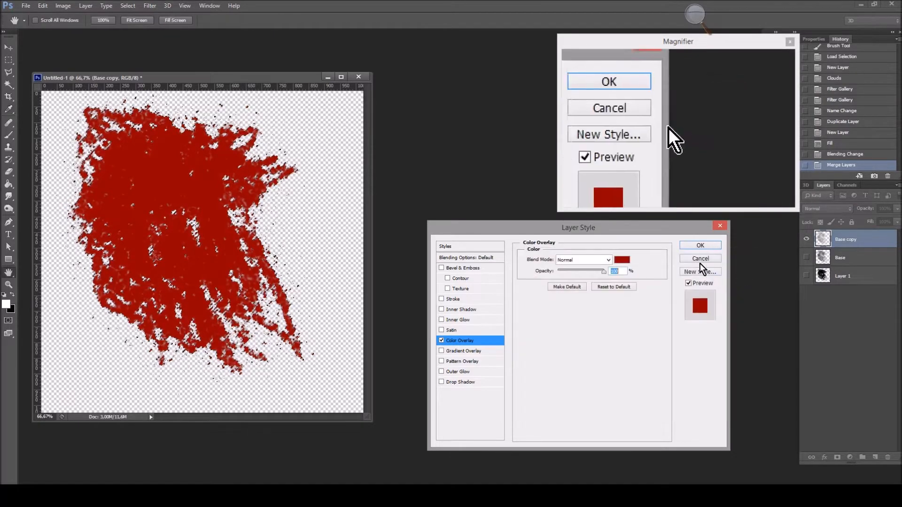
Set the Color Overlay's blend mode to Multiply and apply the layer style.
left_click(593, 258)
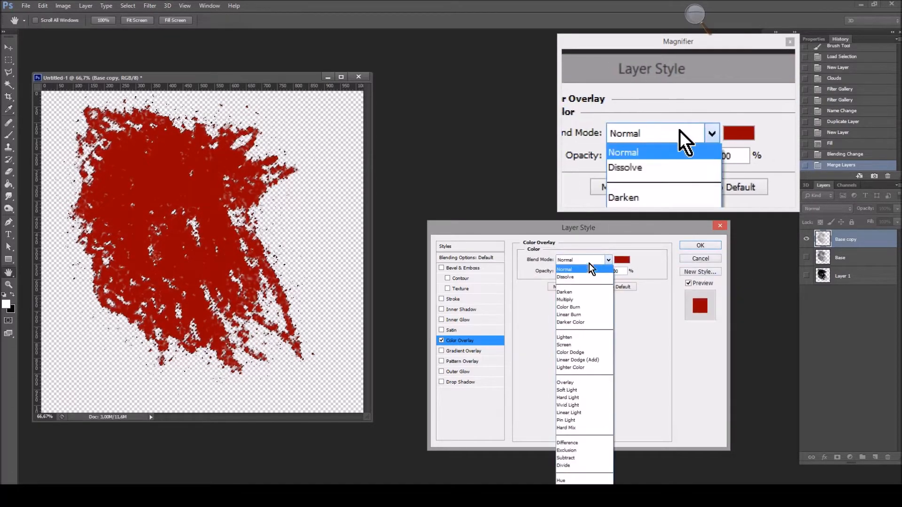
left_click(576, 299)
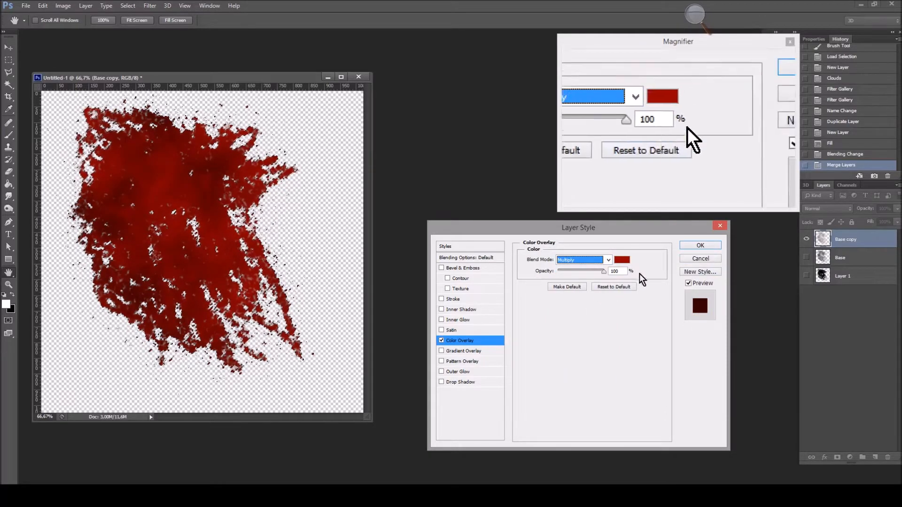
left_click(697, 246)
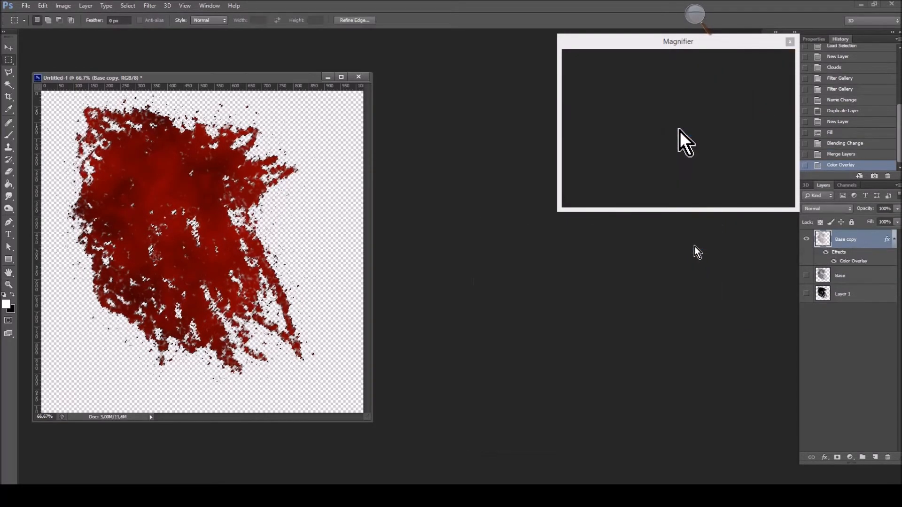
Add a new layer between Base copy and Base, and swap the colours so black is the foreground.
left_click(841, 275)
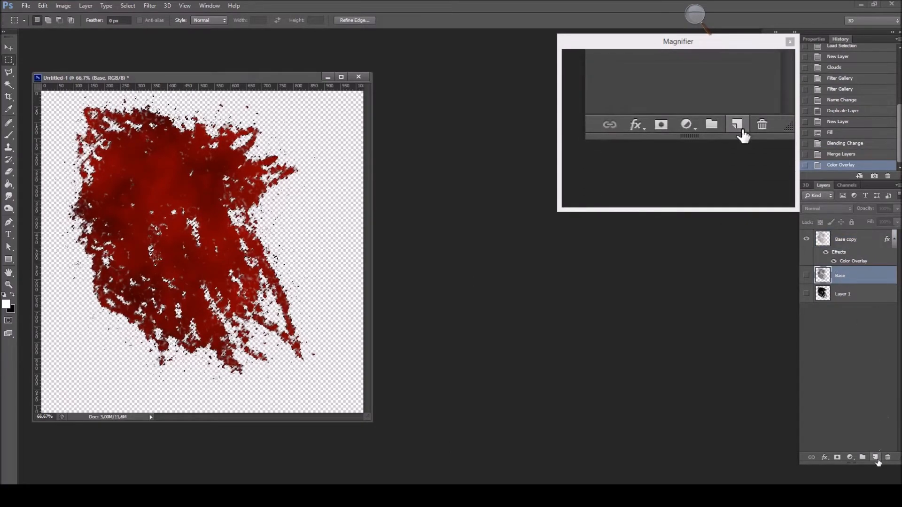
left_click(875, 458)
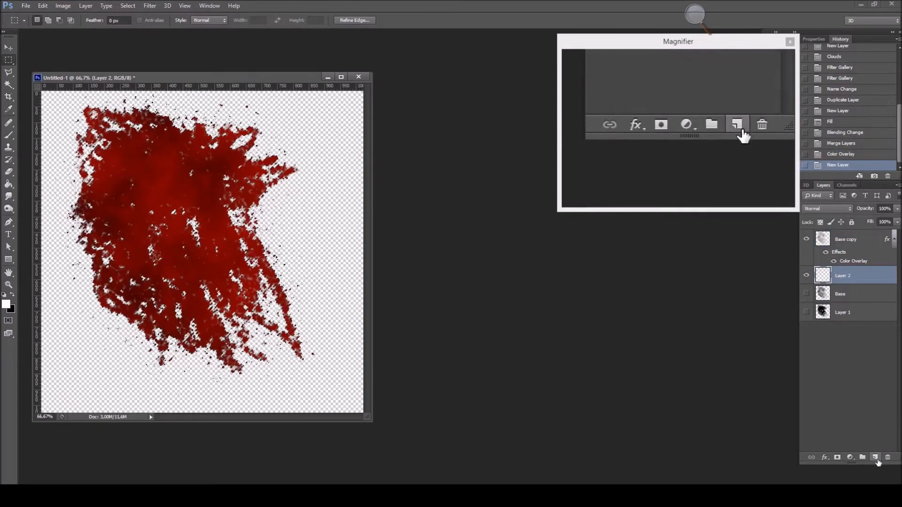
left_click(12, 294)
left_click(8, 184)
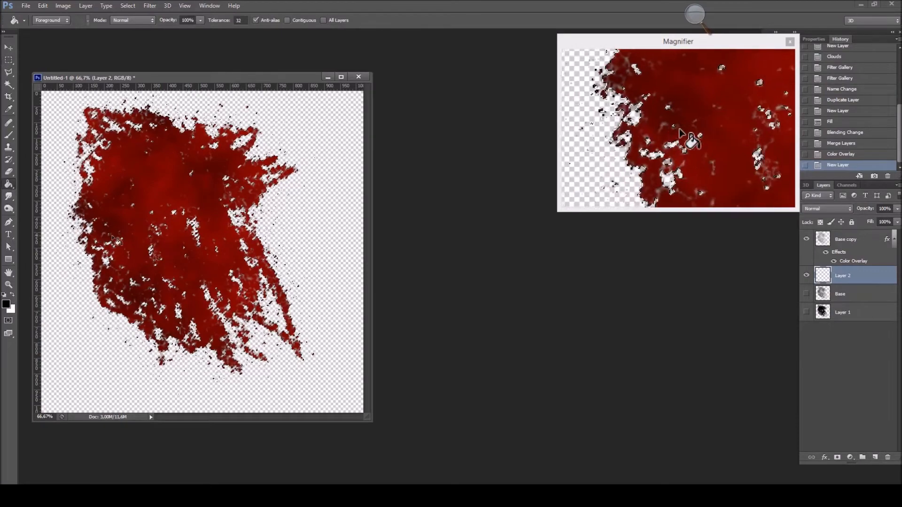
Deselect the splatter selection using the Rectangular Marquee tool.
left_click(9, 60)
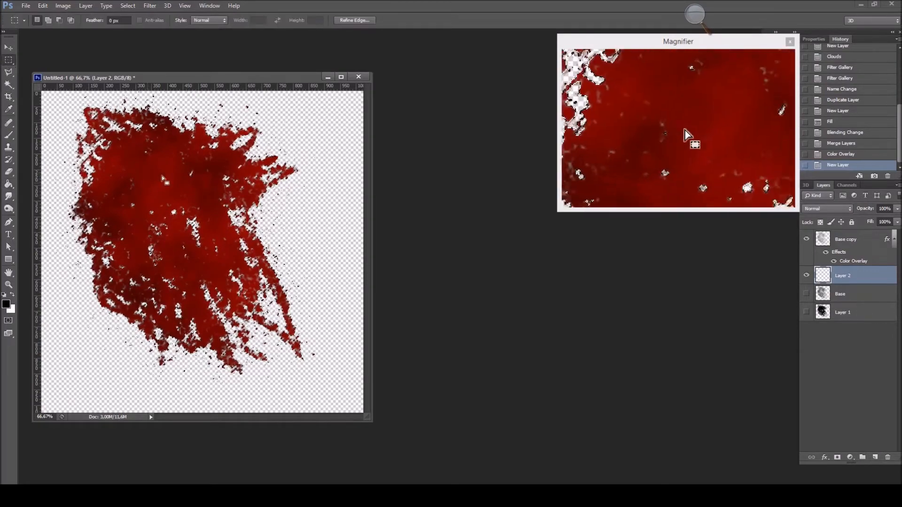
right_click(8, 61)
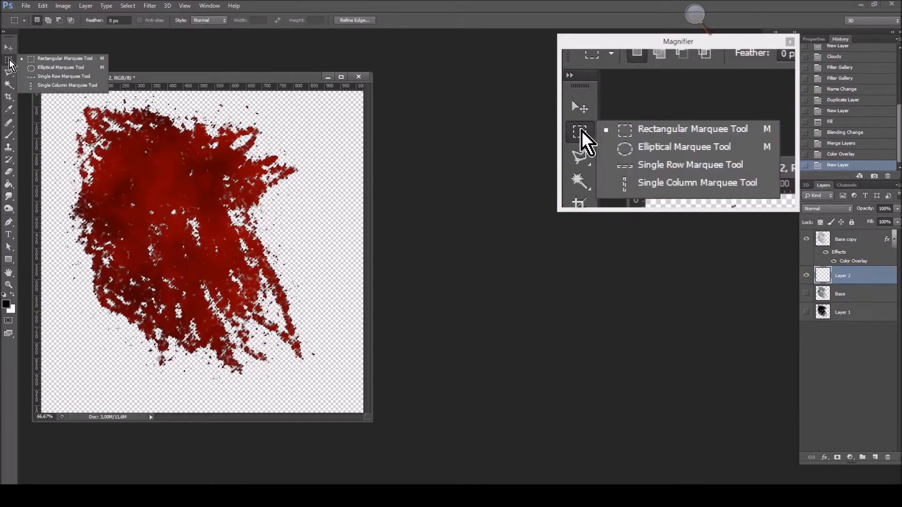
left_click(51, 59)
left_click(196, 223)
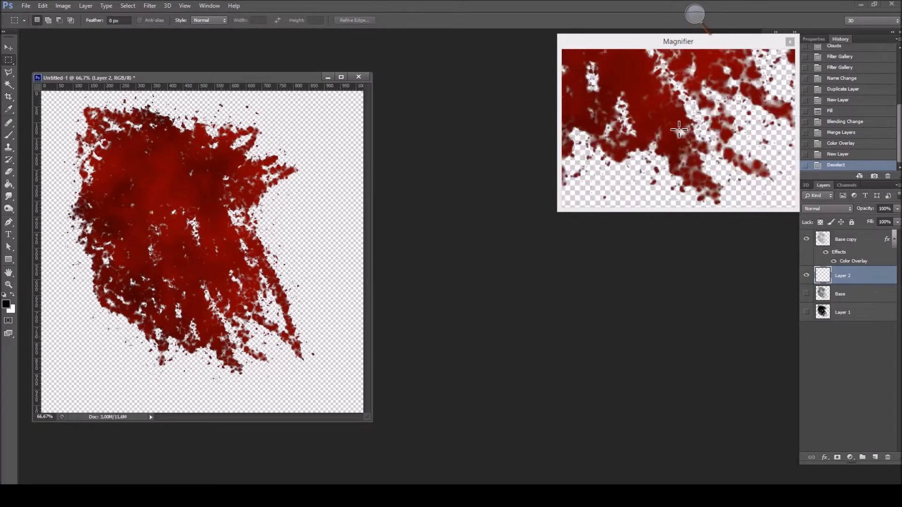
Fill the whole of Layer 2 with the black foreground colour at 100% opacity in Normal mode.
left_click(9, 186)
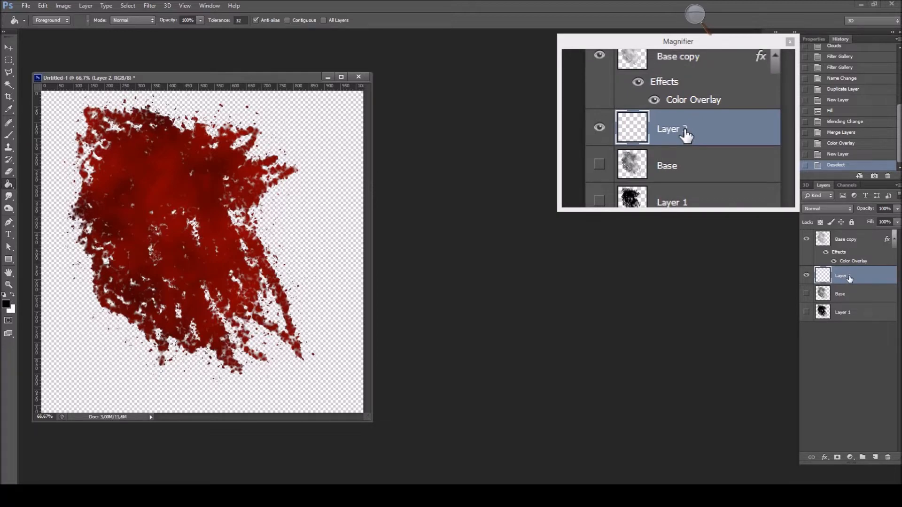
key("shift+F5")
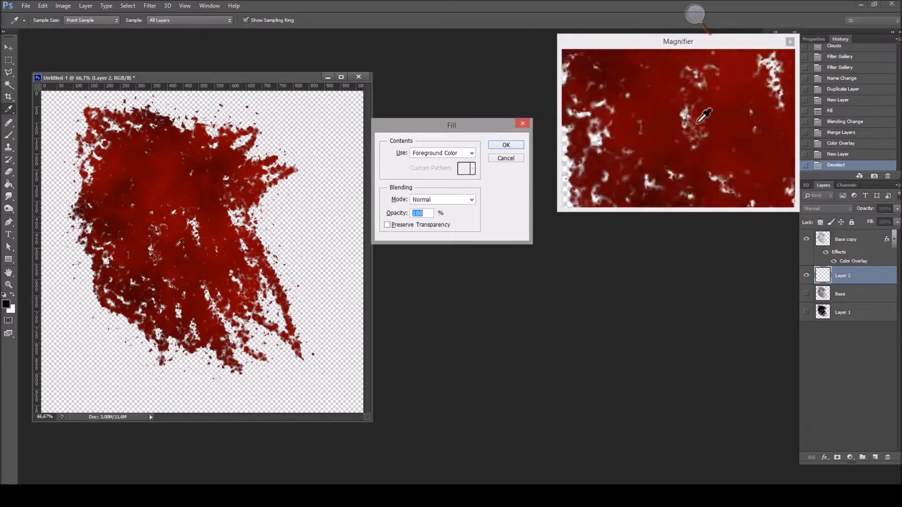
left_click(507, 145)
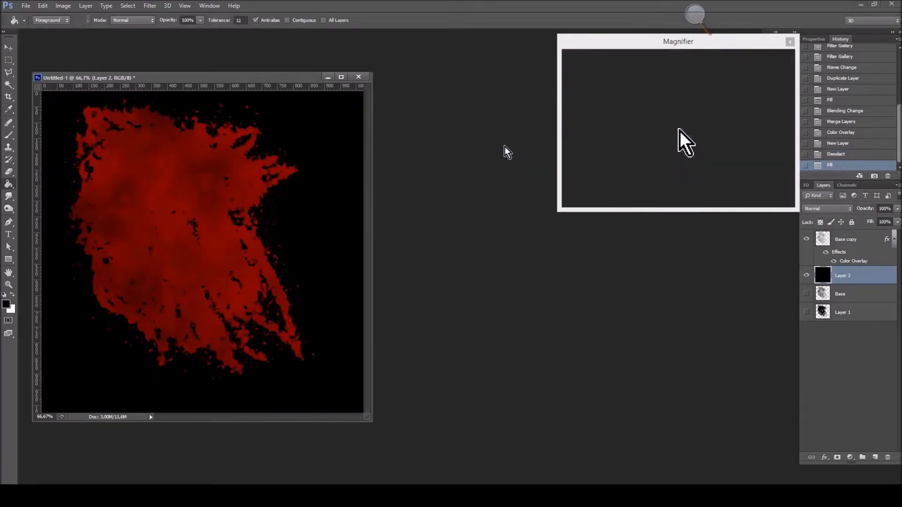
left_click(9, 61)
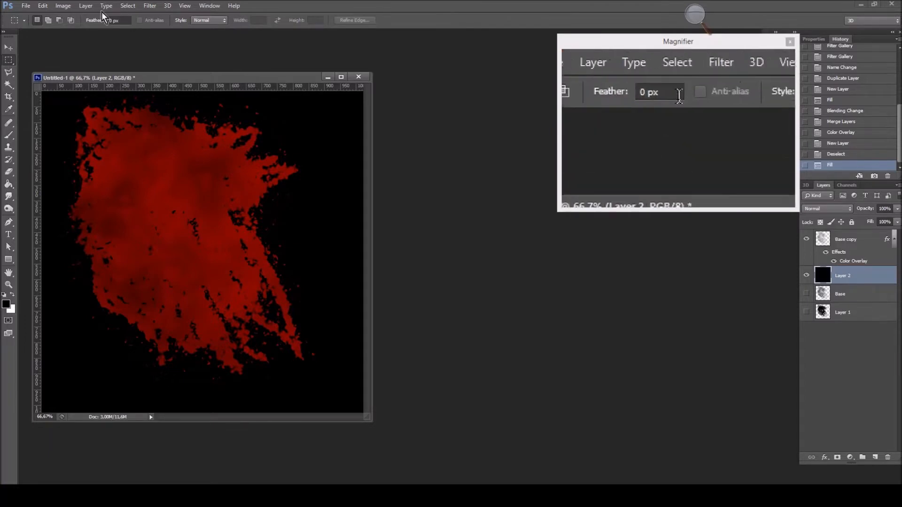
Save the red splatter on black as a JPEG named Color in the DecalTut folder at High quality, replacing the existing file.
left_click(26, 6)
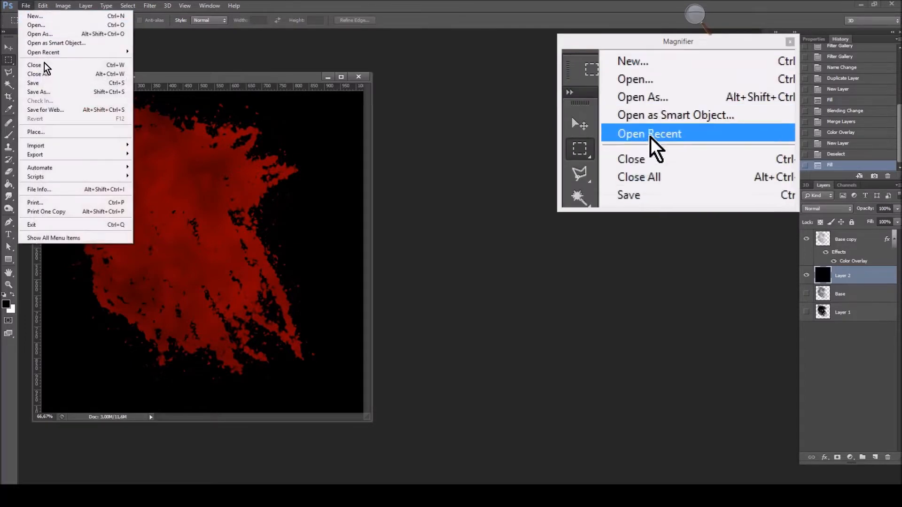
left_click(47, 91)
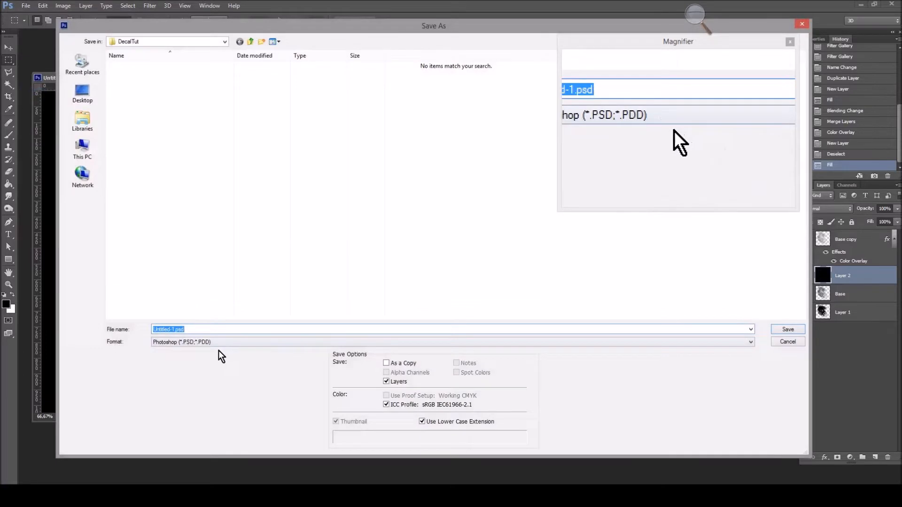
left_click(217, 343)
left_click(182, 404)
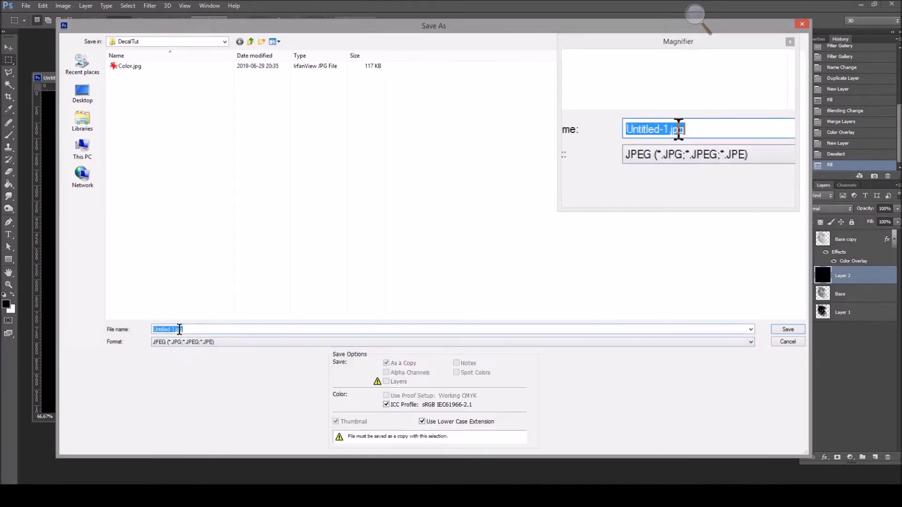
type("Co")
key("Return")
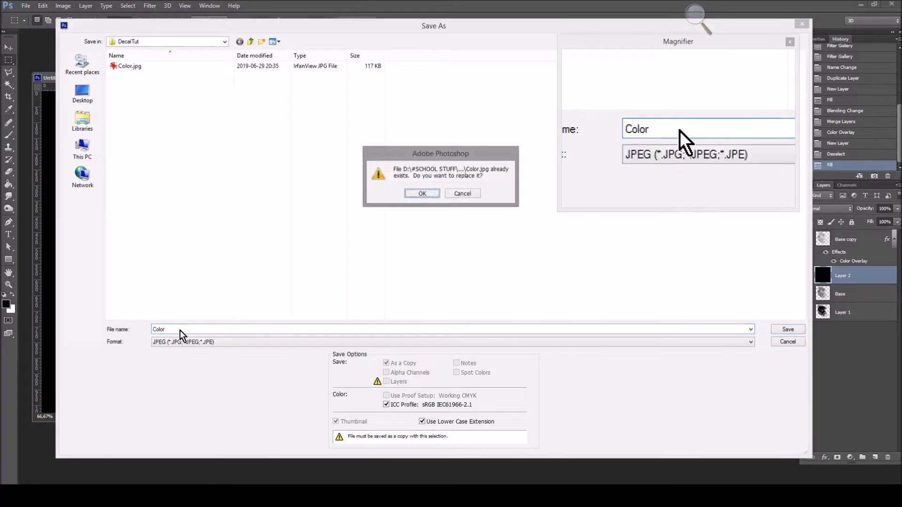
key("y")
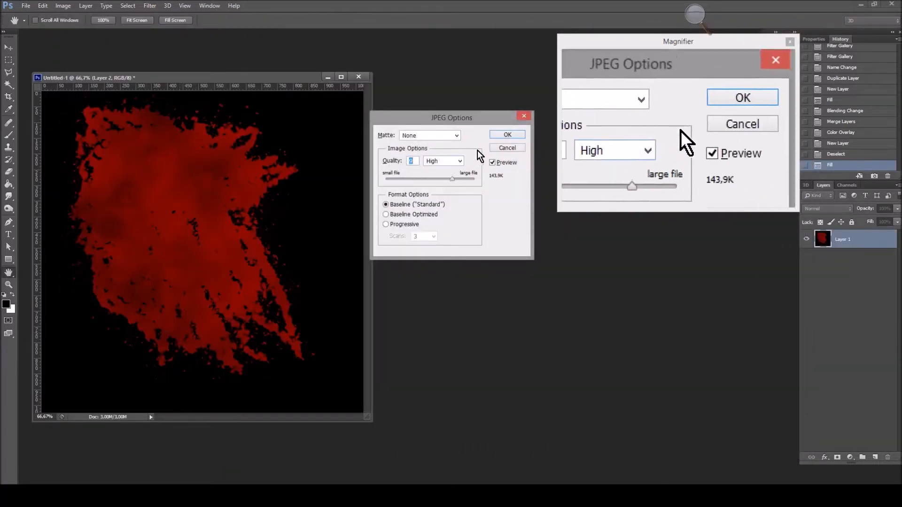
left_click(519, 137)
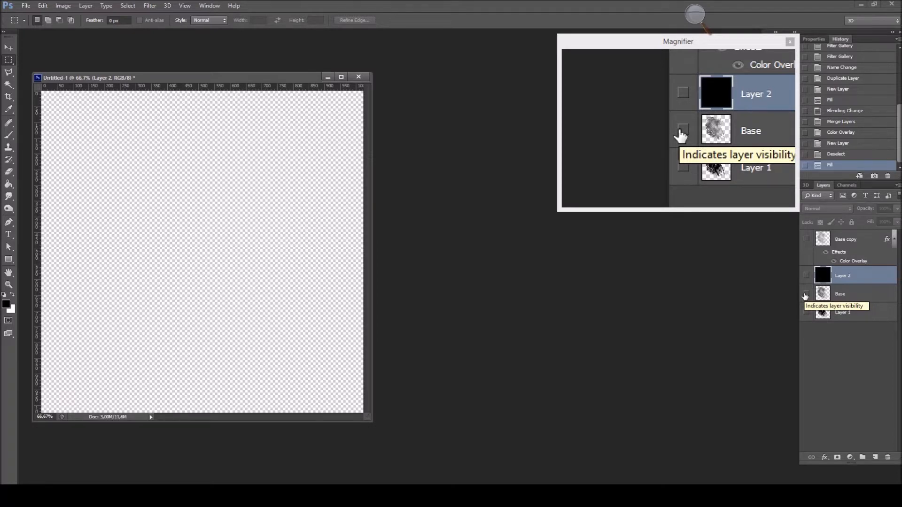
Show the Base layer, duplicate it, and hide the original Base so only the duplicate is visible.
left_click(805, 295)
left_click(839, 296)
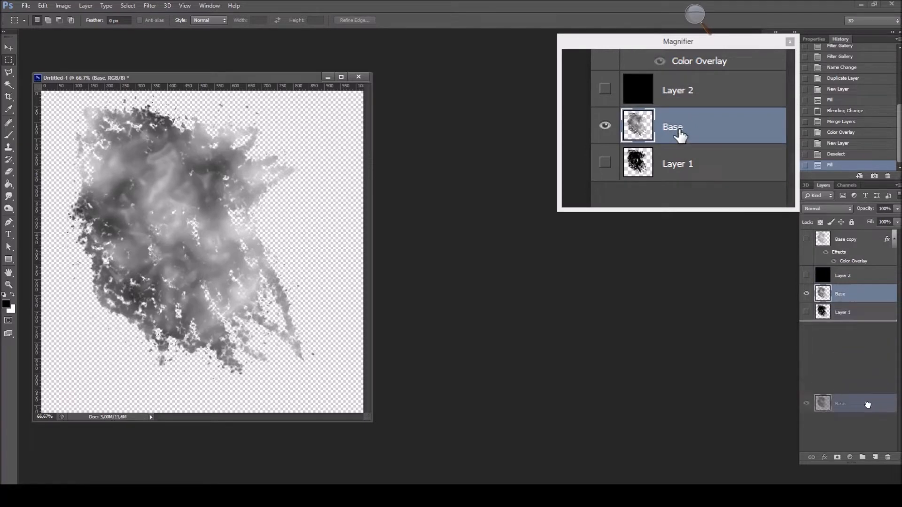
left_click_drag(872, 456, 874, 457)
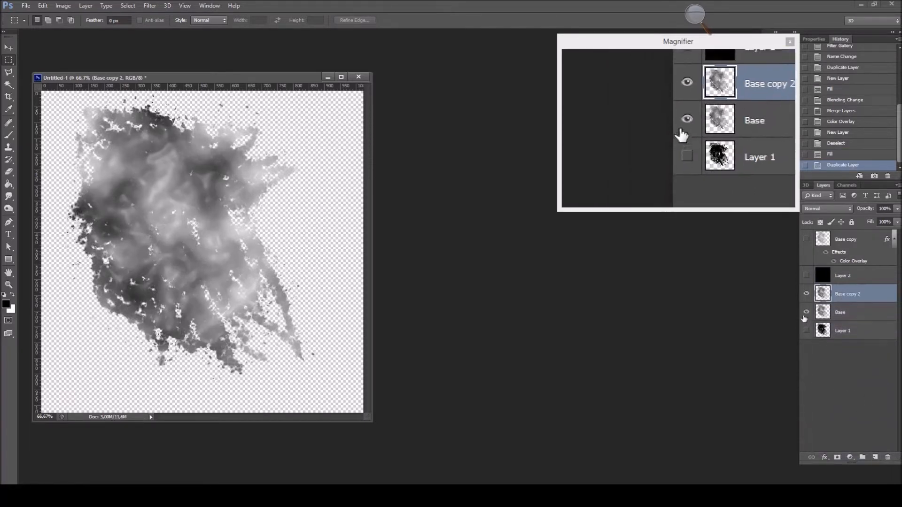
left_click(806, 313)
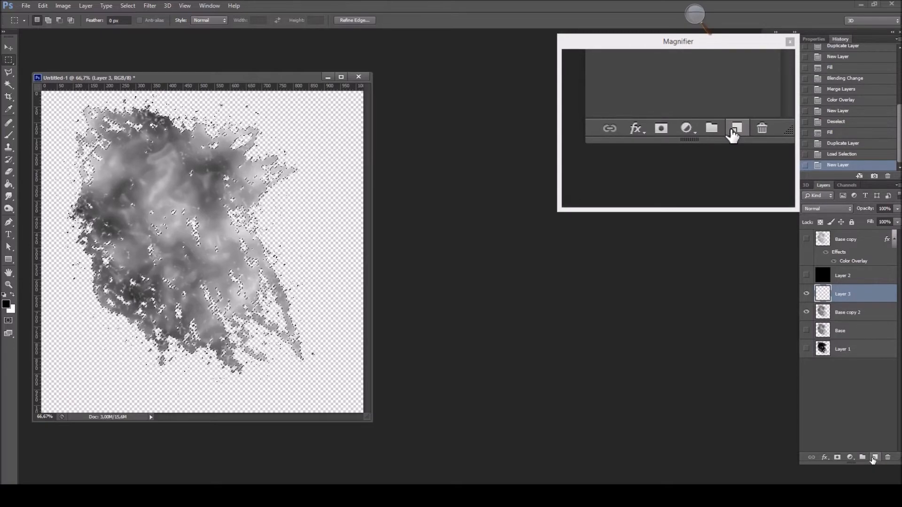
Render Clouds inside the splatter selection on the empty Layer 3.
left_click(151, 7)
mouse_move(195, 137)
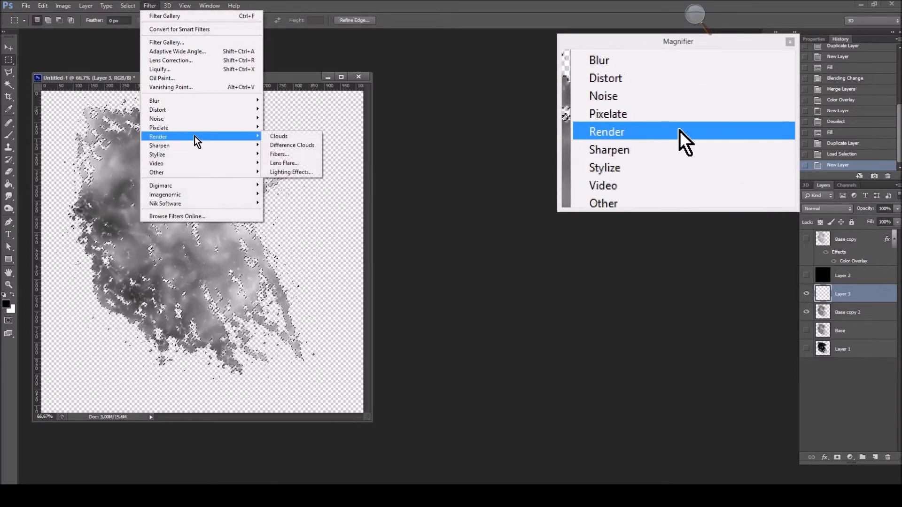
left_click(289, 137)
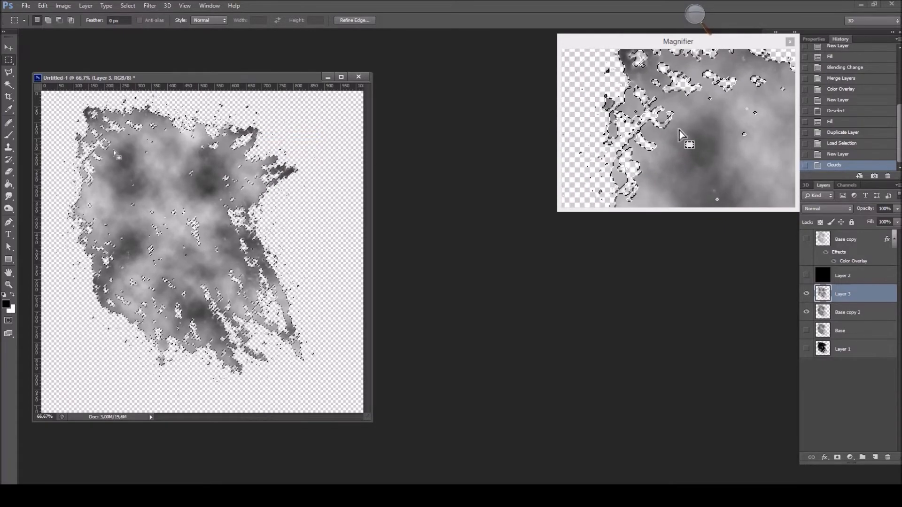
Apply the Emboss filter to the clouds on Layer 3 with angle -70°, height 5 pixels and amount 233%.
left_click(151, 5)
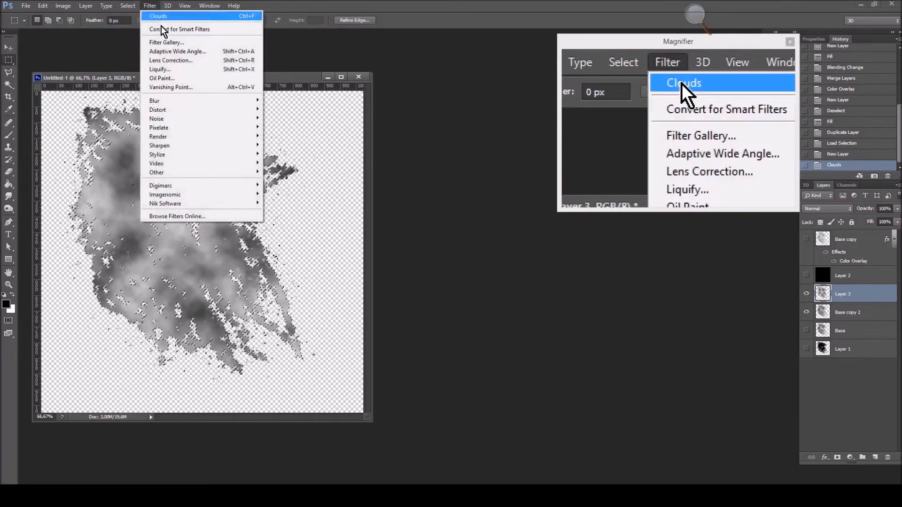
mouse_move(202, 154)
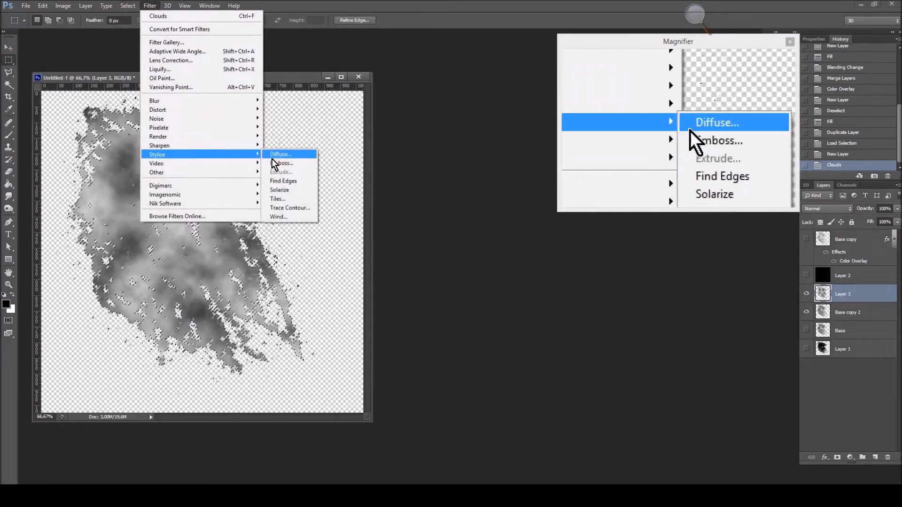
left_click(287, 164)
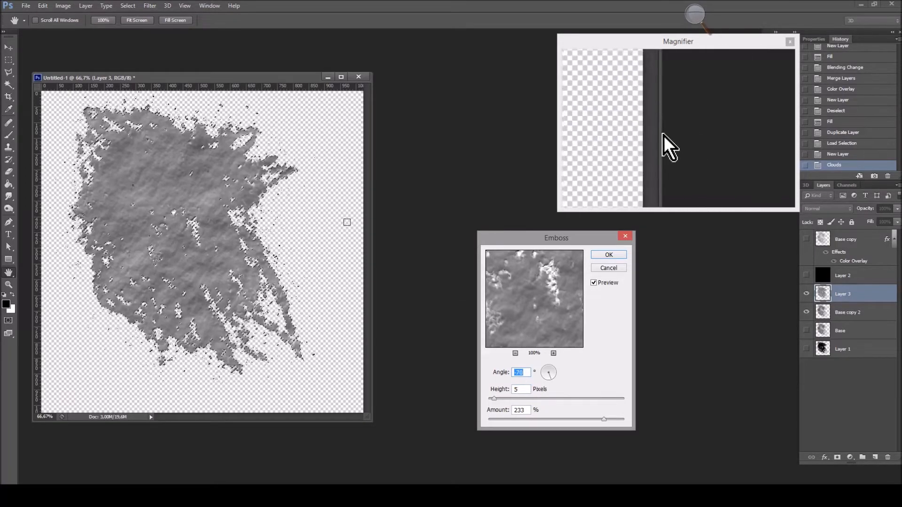
left_click(615, 257)
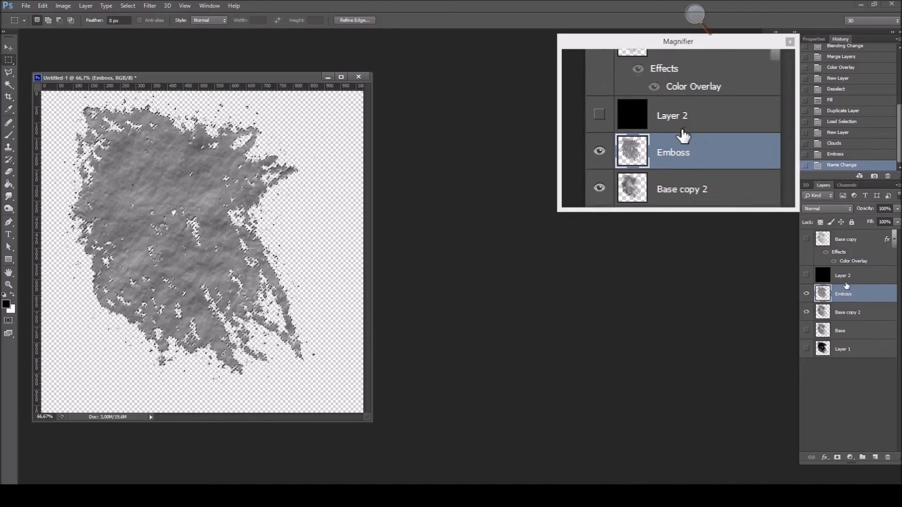
Set the Emboss layer's blend mode to Overlay and deselect the splatter selection.
left_click(824, 210)
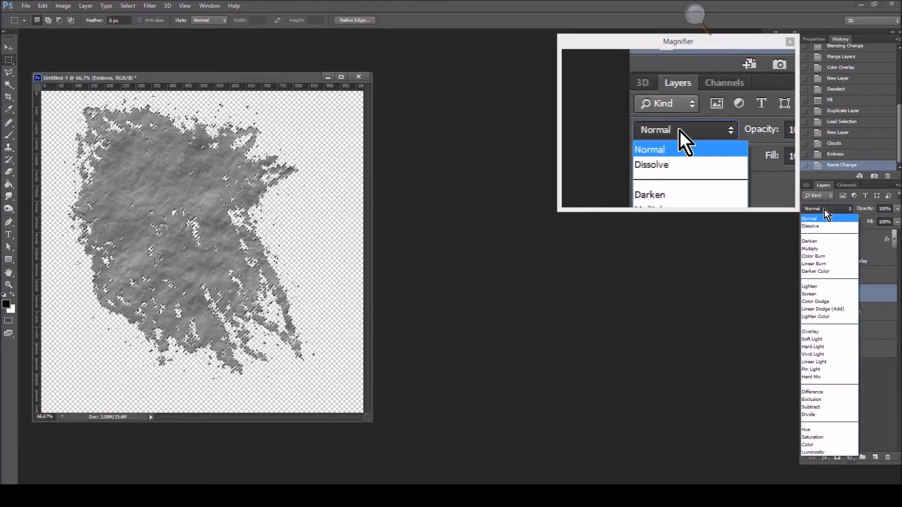
left_click(816, 331)
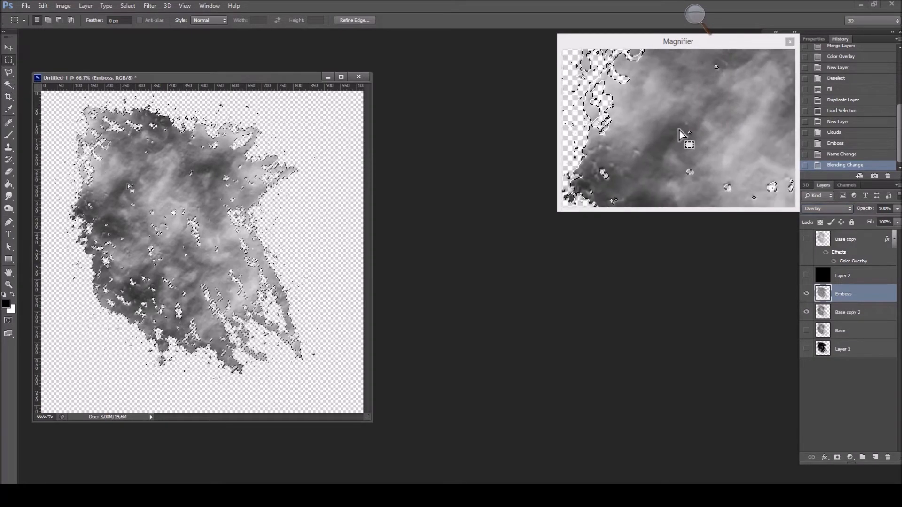
key("ctrl+d")
Move the black Layer 2 below Base copy 2 and add a new empty layer directly above it.
left_click(866, 276)
left_click_drag(863, 315, 845, 316)
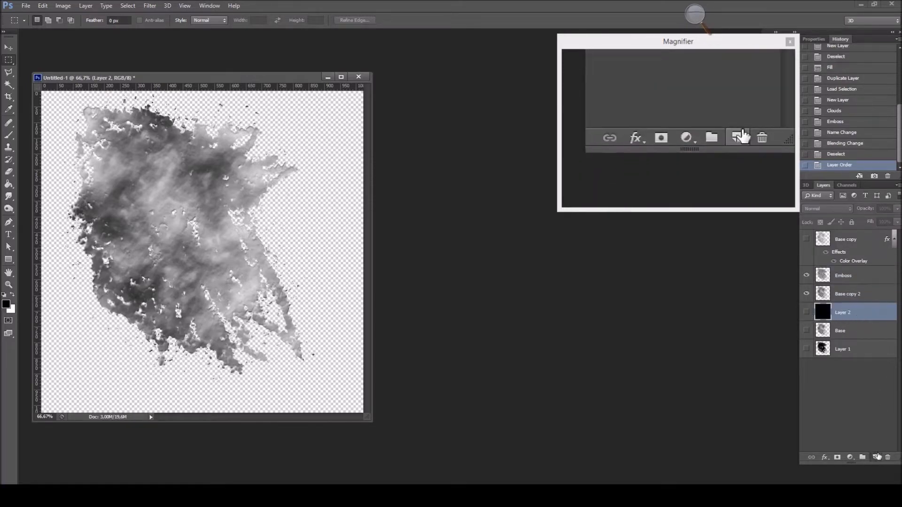
left_click(875, 457)
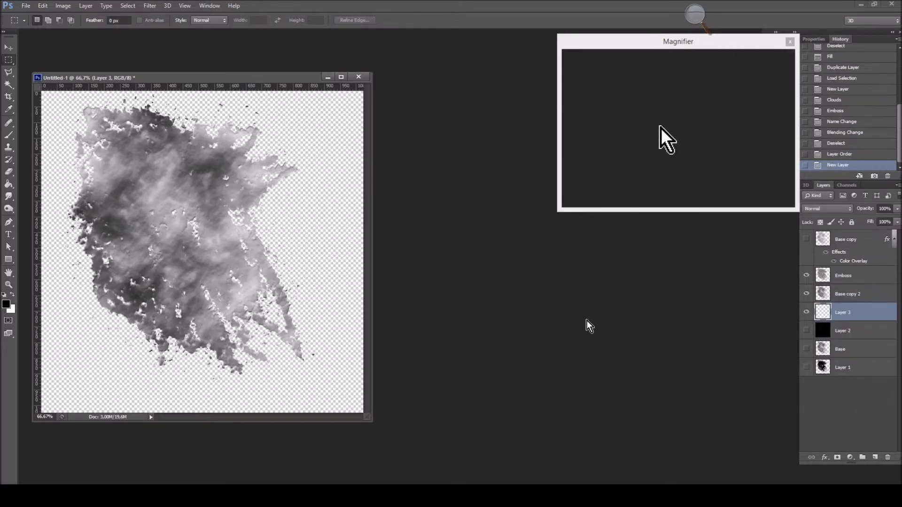
Set the foreground colour to neutral grey with Lab lightness 50, and fill Layer 3 with it at 100% opacity in Normal mode.
left_click(7, 305)
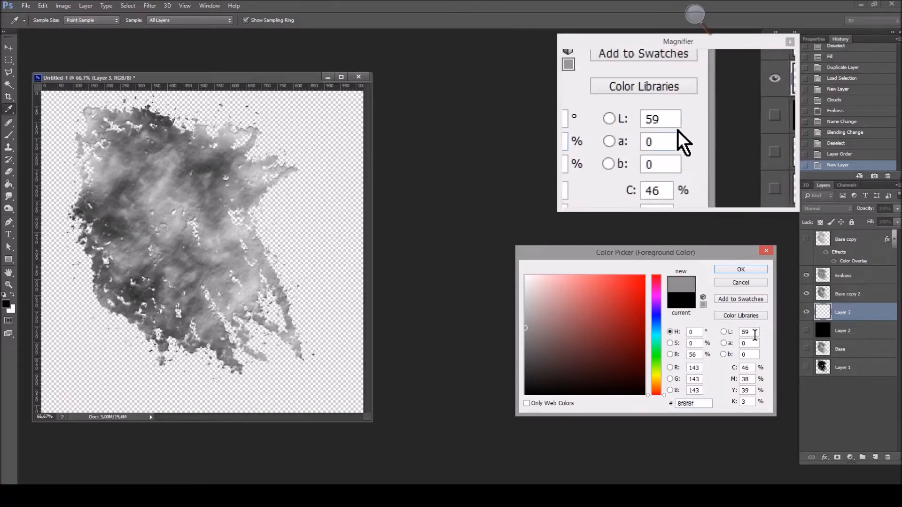
left_click_drag(750, 331, 732, 331)
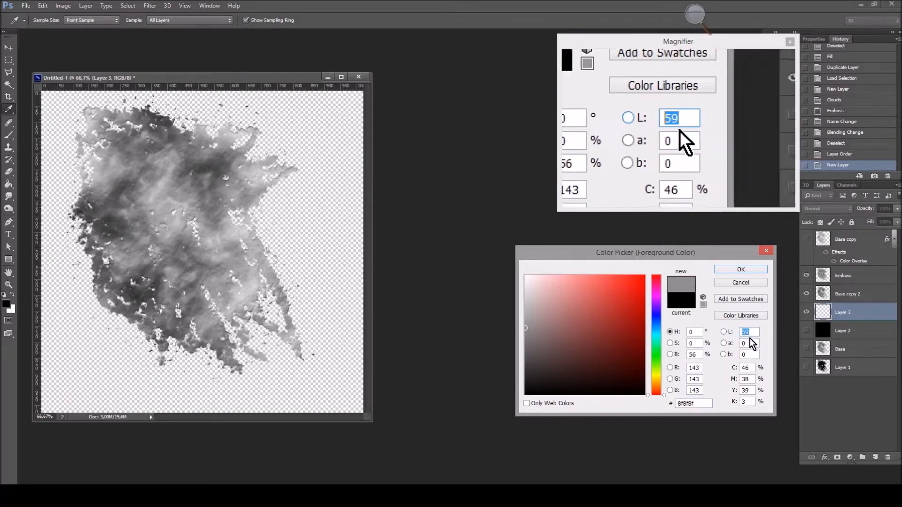
type("50")
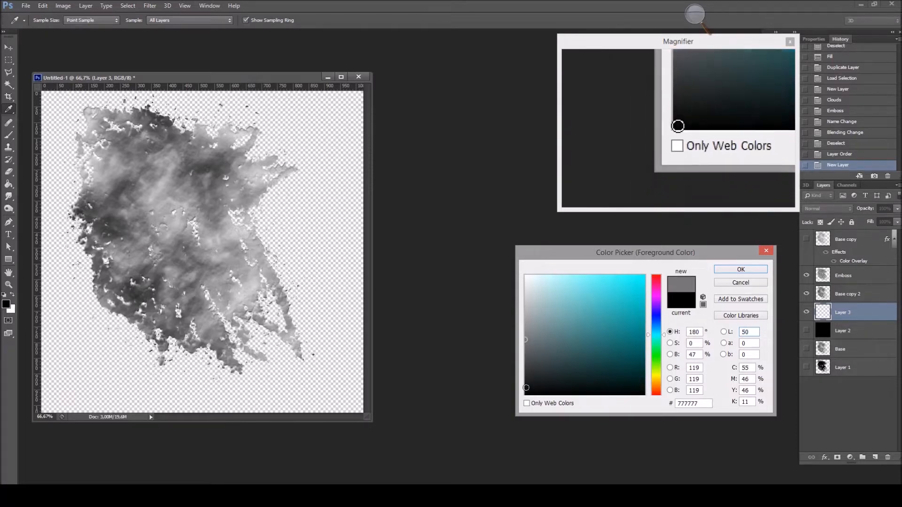
left_click(747, 269)
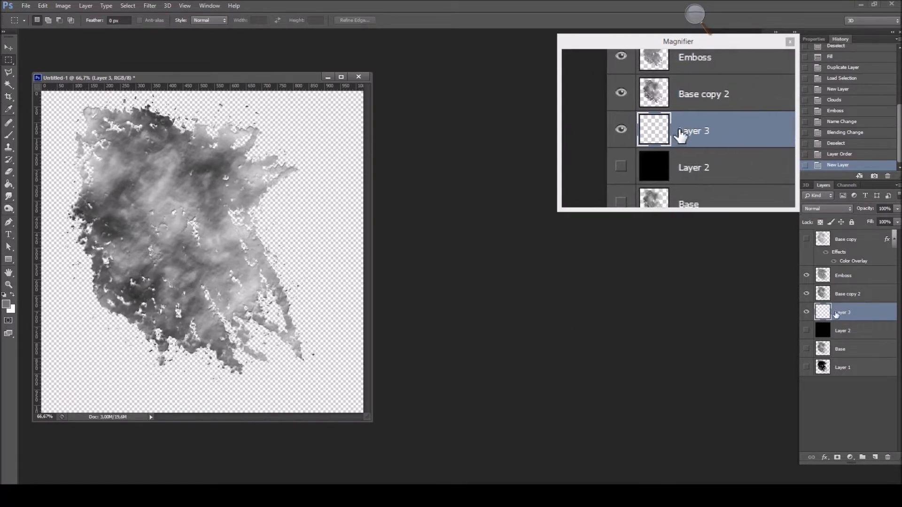
key("shift+F5")
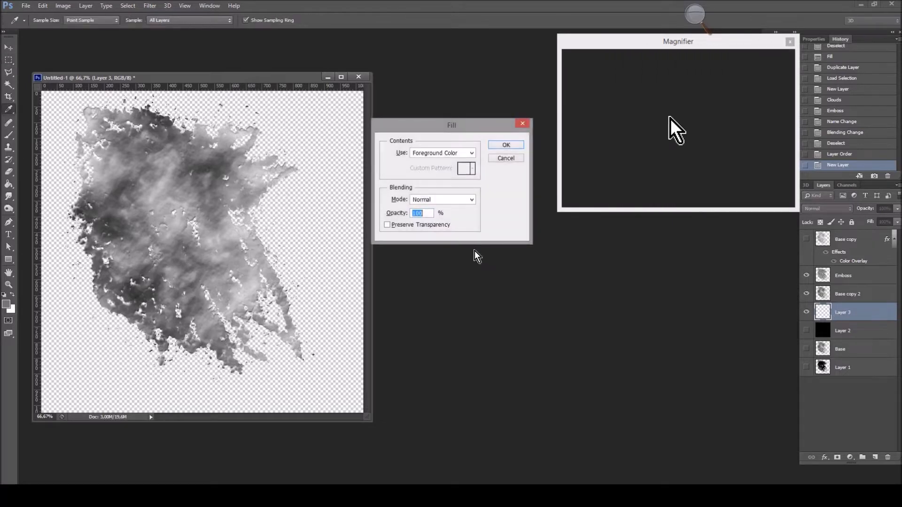
left_click(503, 147)
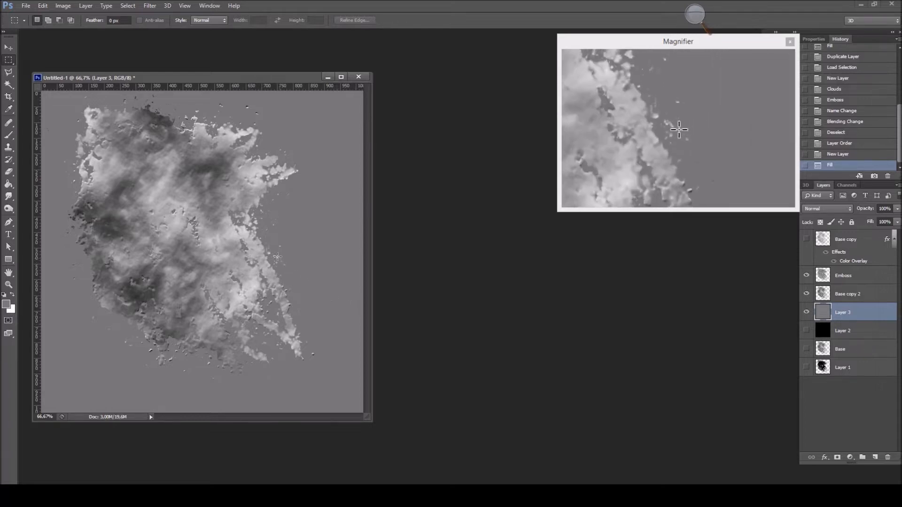
left_click(149, 6)
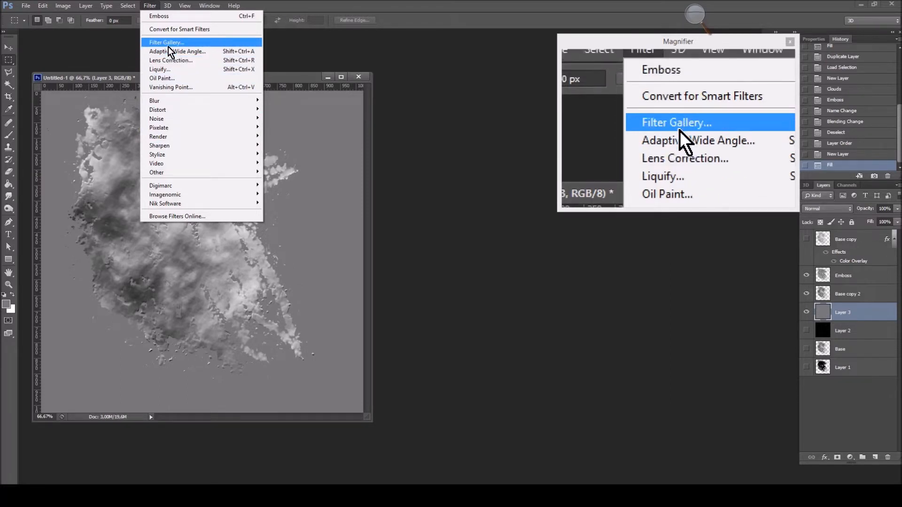
left_click(150, 6)
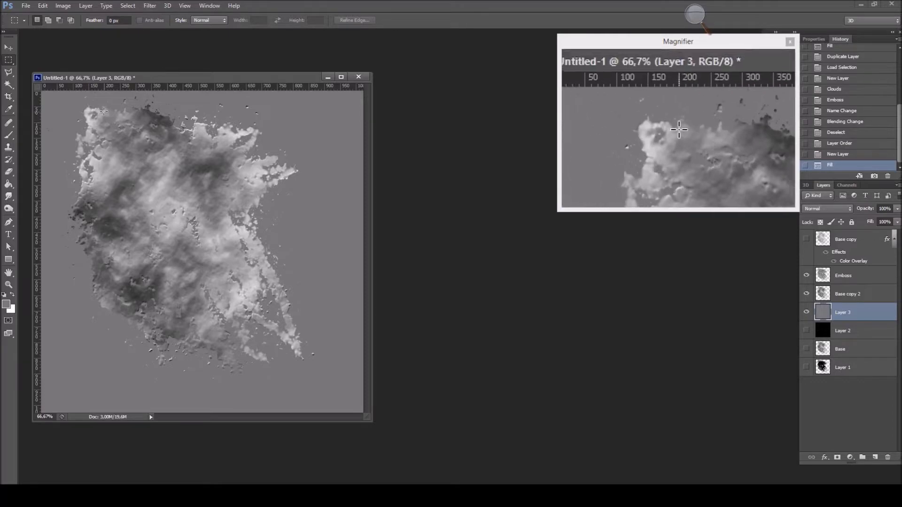
Save the embossed greyscale splatter on grey as a JPEG named "to normal" in the DecalTut folder.
left_click(27, 7)
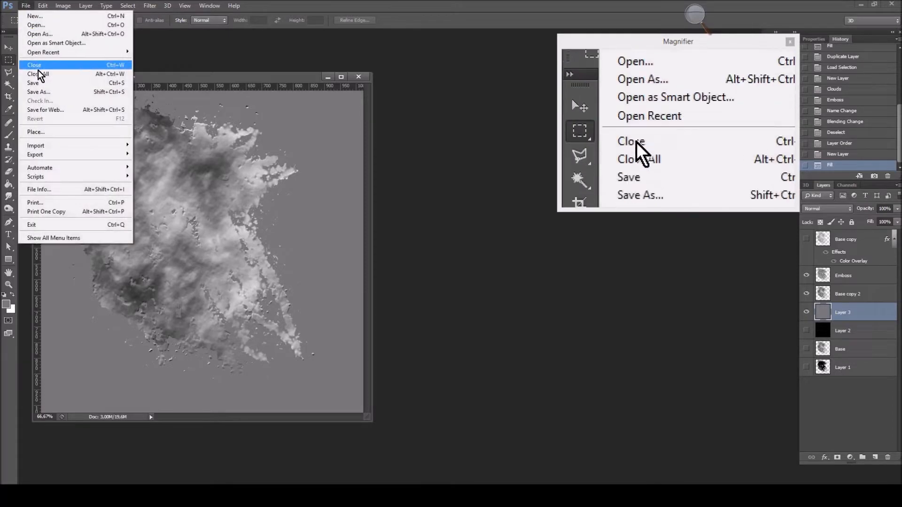
left_click(46, 92)
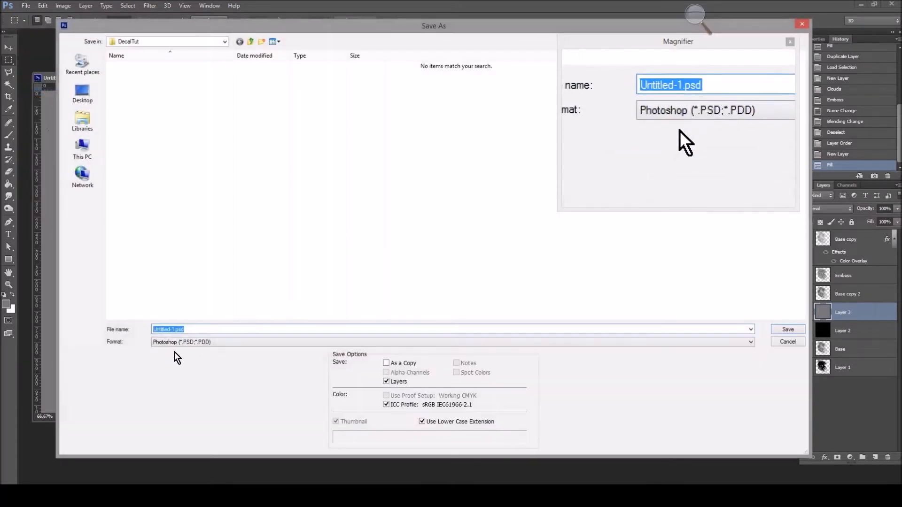
left_click(182, 342)
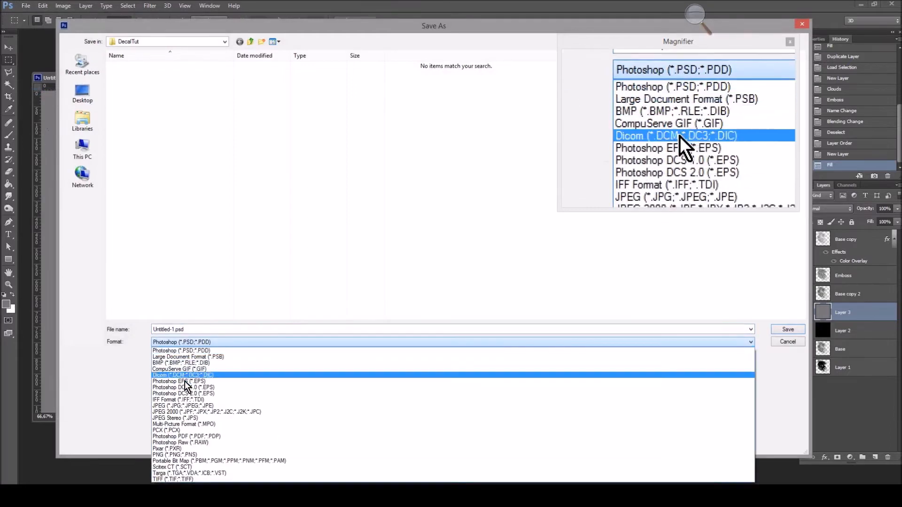
left_click(180, 406)
type("t")
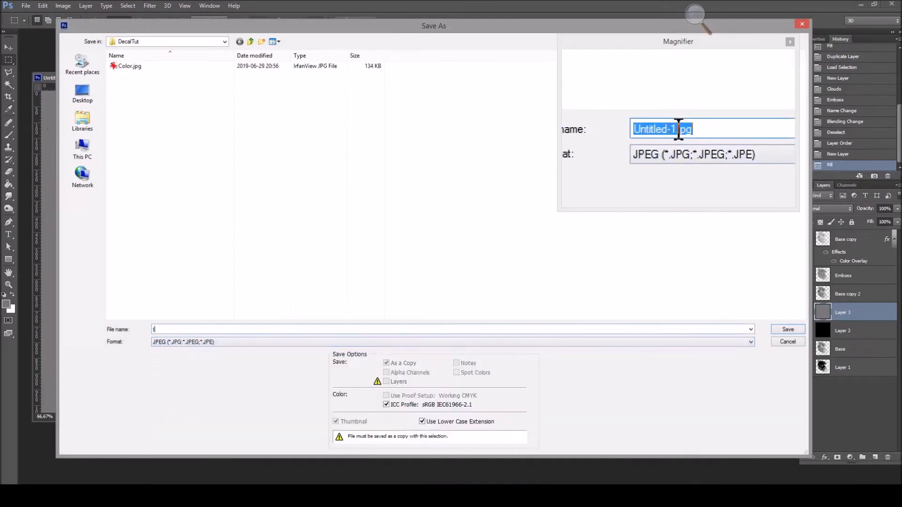
type("o normal")
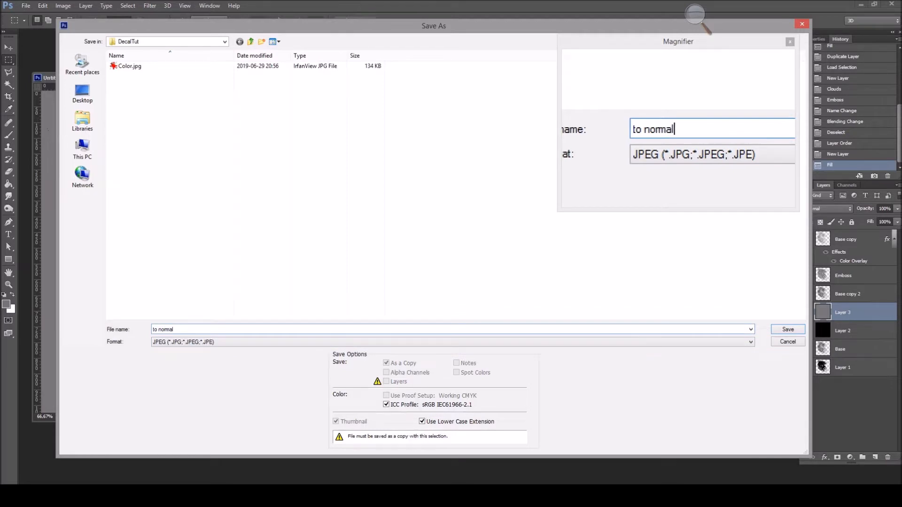
key("Return")
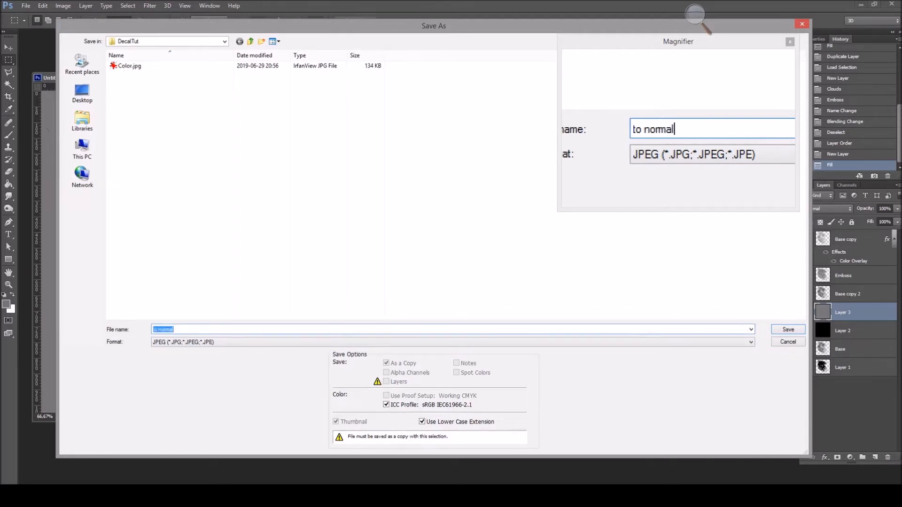
key("Return")
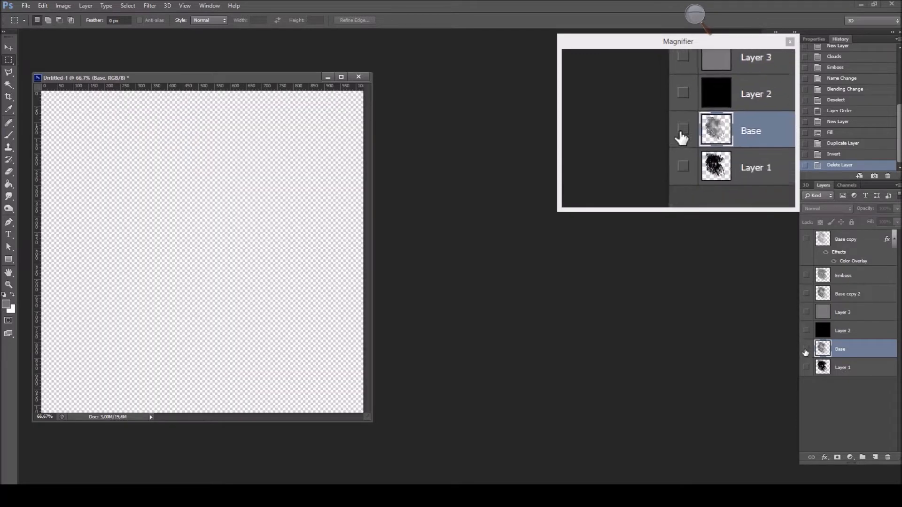
Duplicate the hidden Base layer directly above the original.
left_click_drag(850, 350, 875, 457)
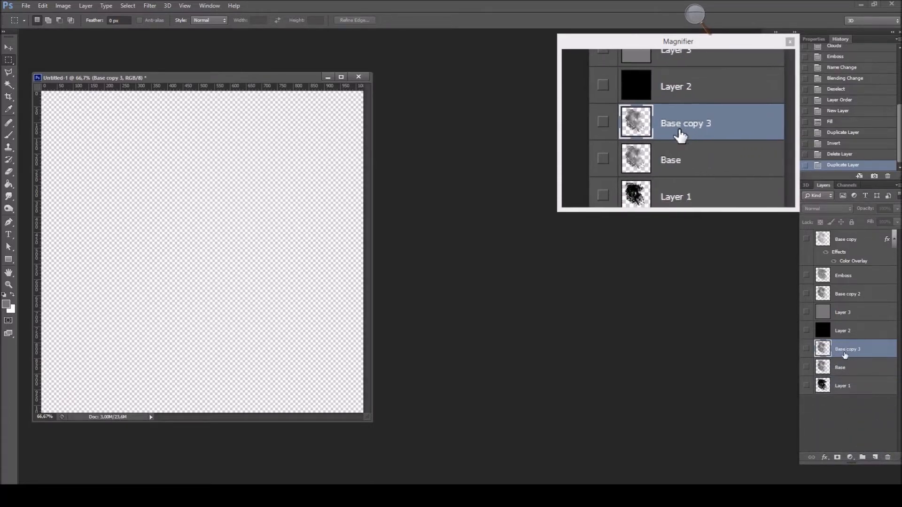
Show and invert Base copy 3, and place it directly below the visible Emboss layer.
left_click(807, 349)
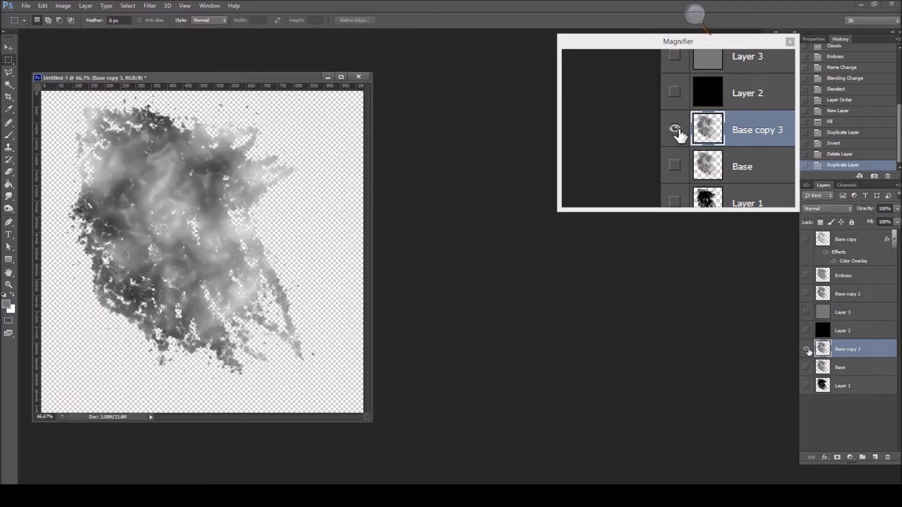
key("ctrl+i")
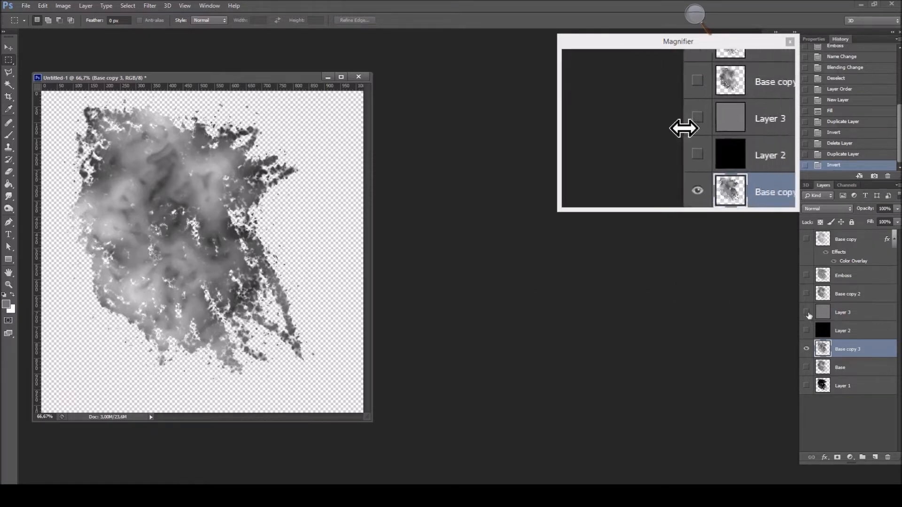
left_click(844, 277)
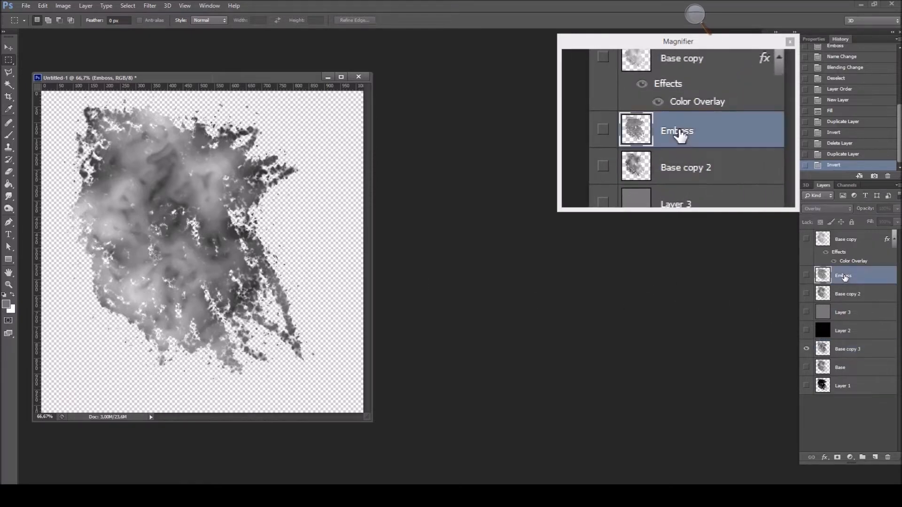
left_click(806, 277)
left_click_drag(841, 350, 843, 296)
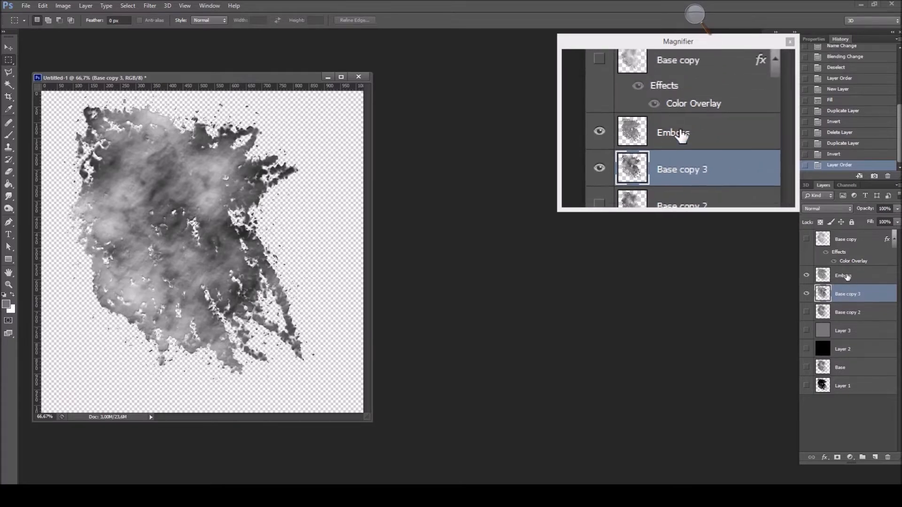
Set the Emboss layer's blend mode to Color Burn and its opacity to 70%.
left_click(850, 278)
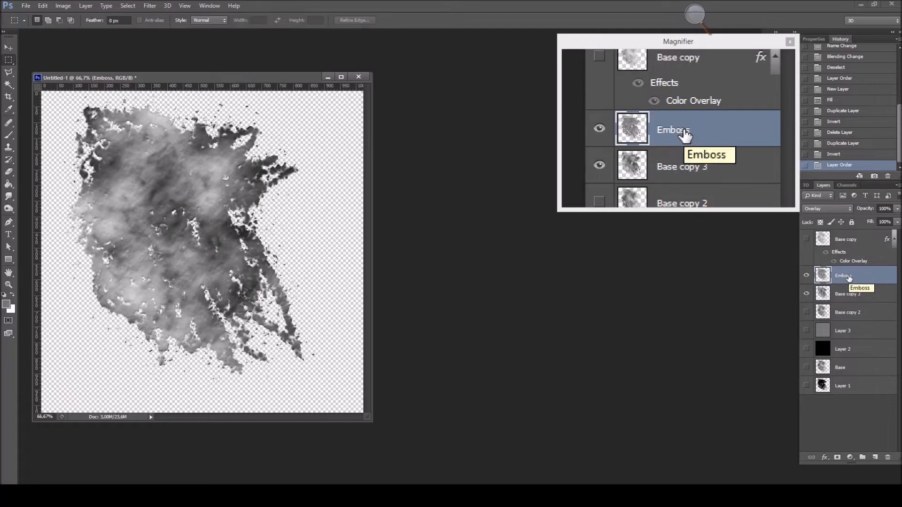
left_click(839, 209)
left_click(835, 256)
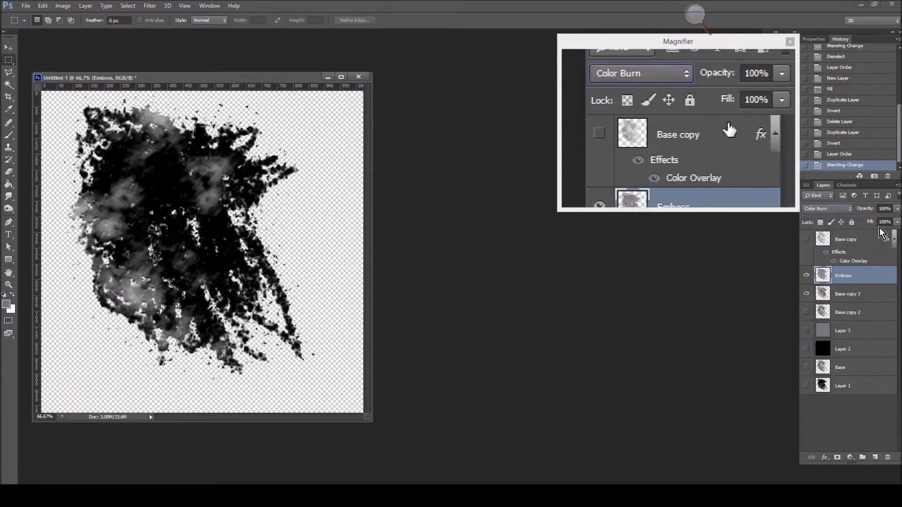
left_click_drag(897, 209, 886, 225)
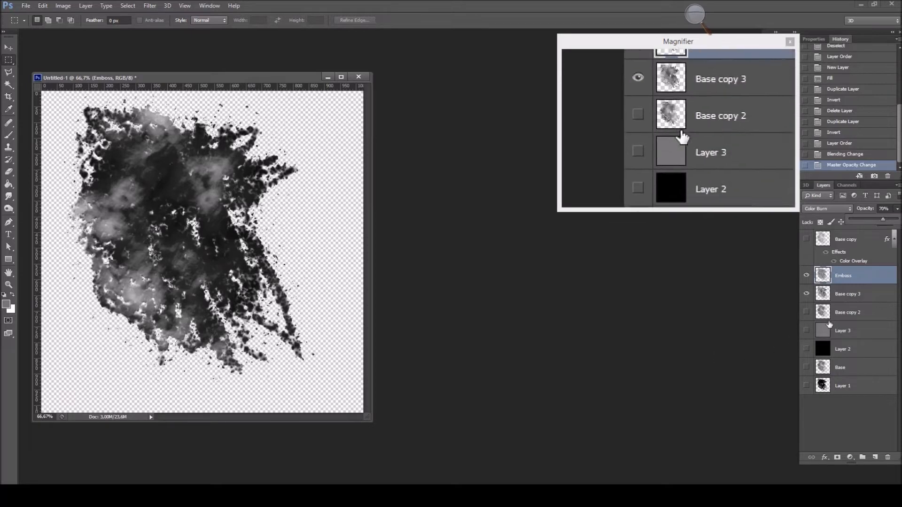
Show the black Layer 2 behind the splatter and save the image as a JPEG named "rougness" in the DecalTut folder.
left_click(820, 351)
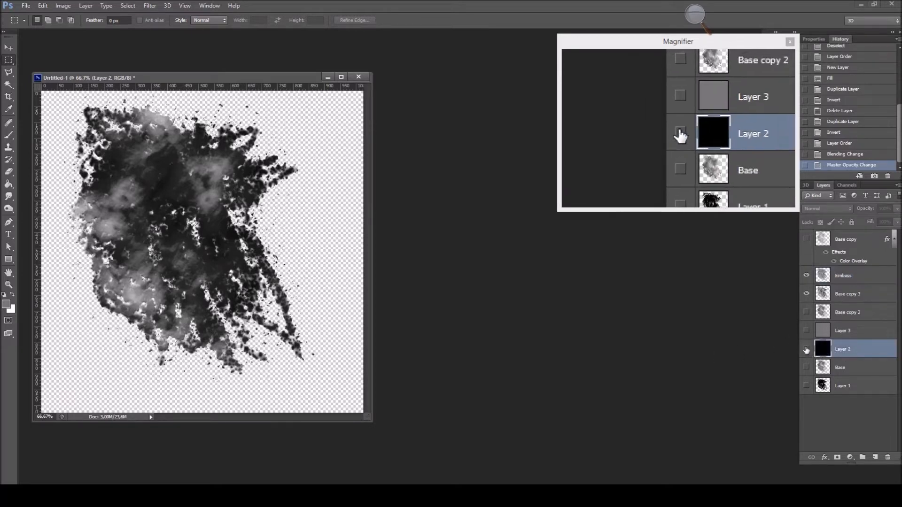
left_click(806, 350)
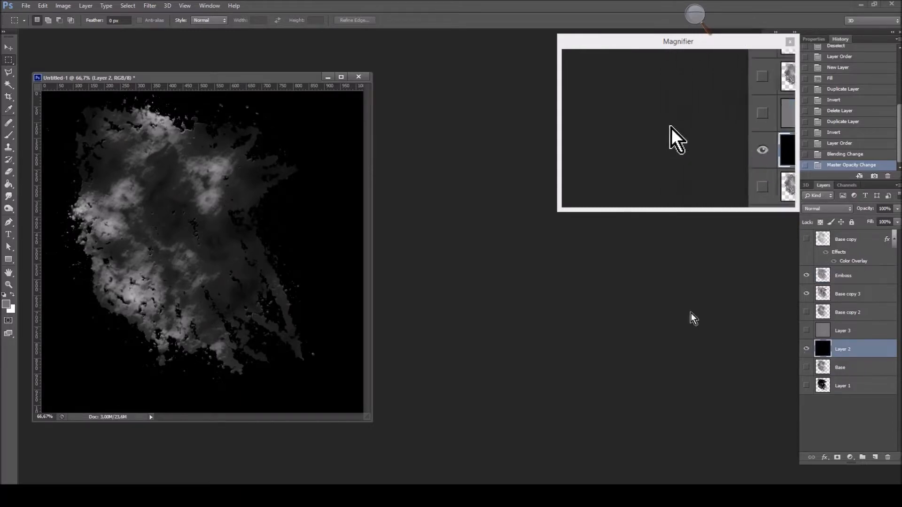
left_click(26, 6)
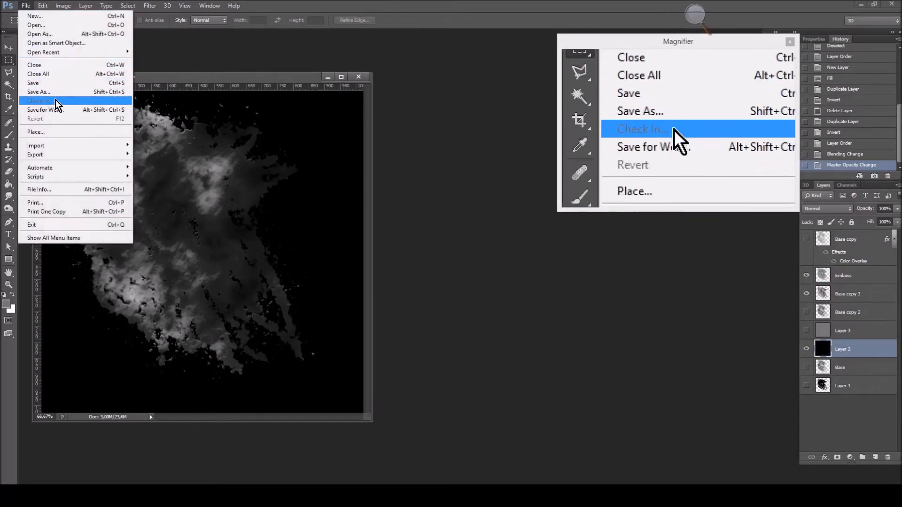
left_click(39, 91)
left_click(191, 347)
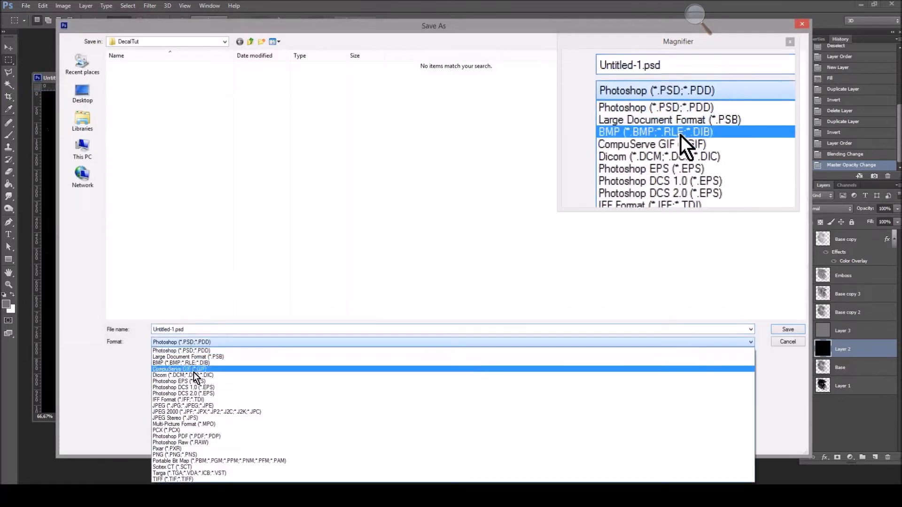
left_click(188, 417)
double_click(177, 330)
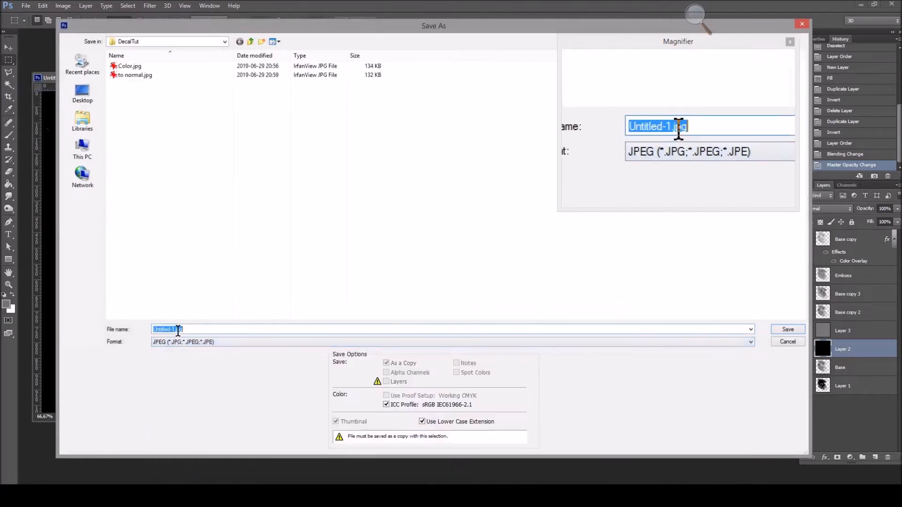
type("rougness")
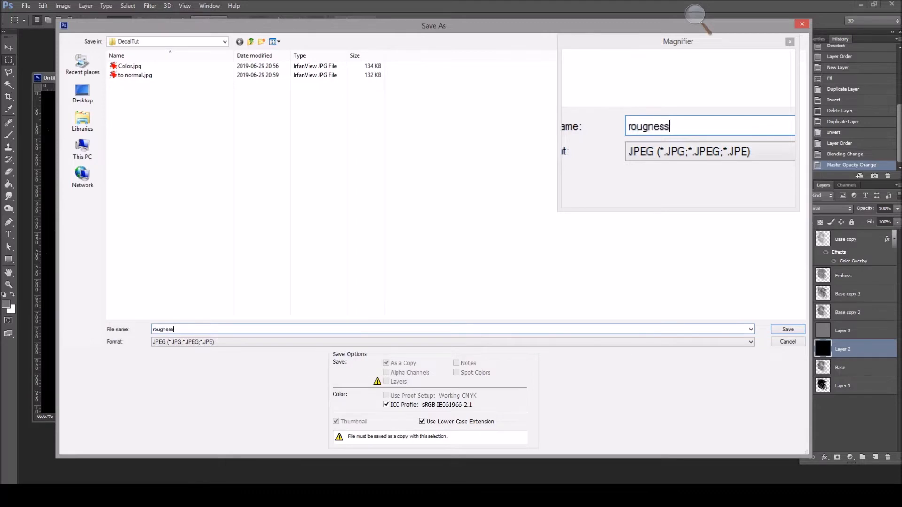
key("Return")
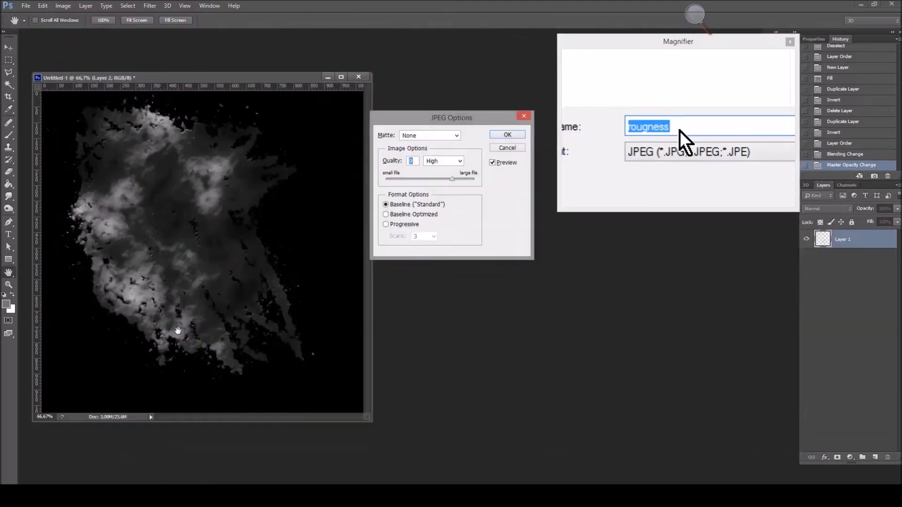
key("Return")
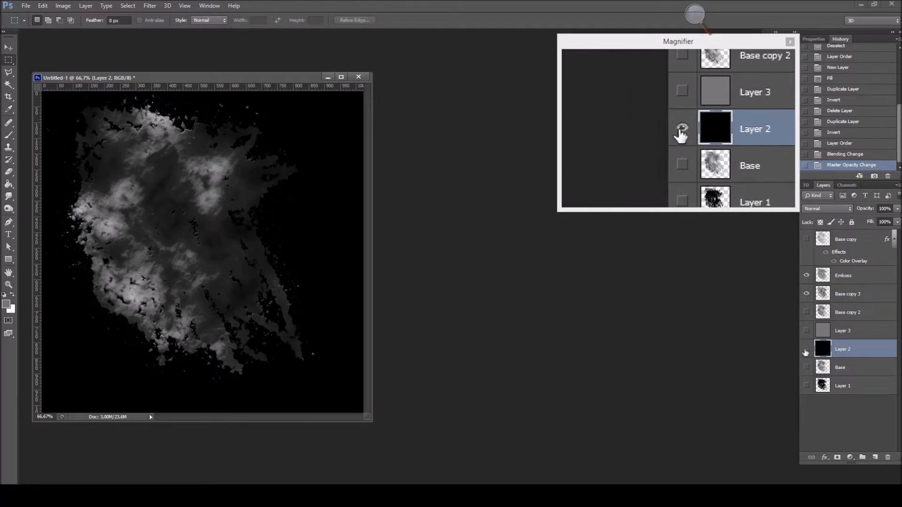
Hide Layer 2, Base copy 3 and Emboss, and add an empty layer above Base with the splatter shape selected.
left_click(806, 348)
left_click_drag(806, 294, 806, 275)
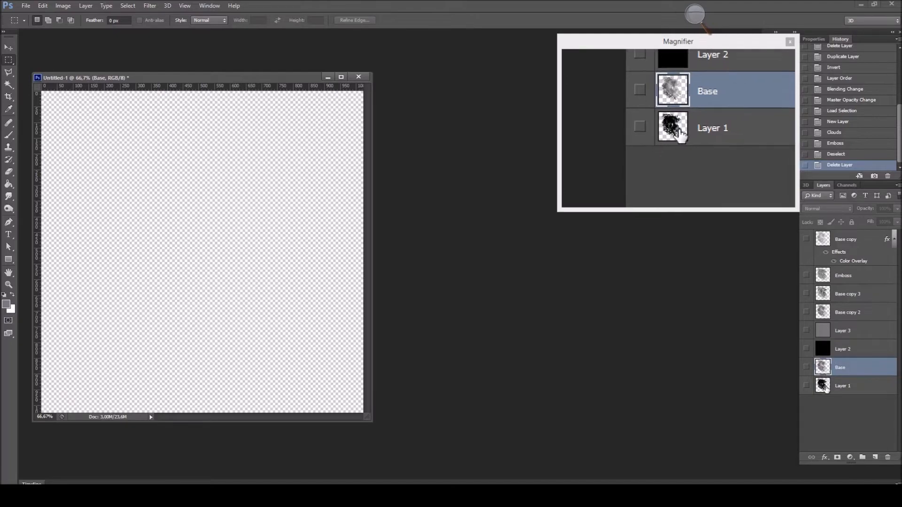
left_click(825, 370, "ctrl")
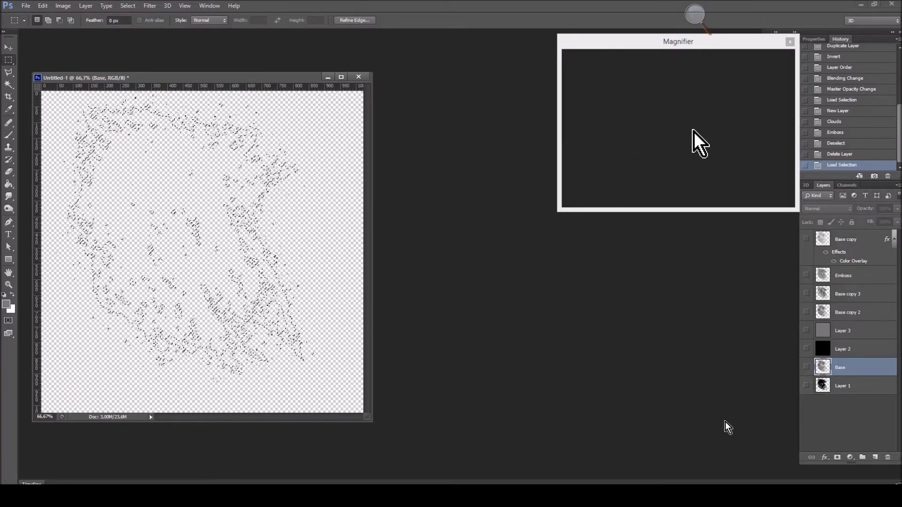
left_click(874, 458)
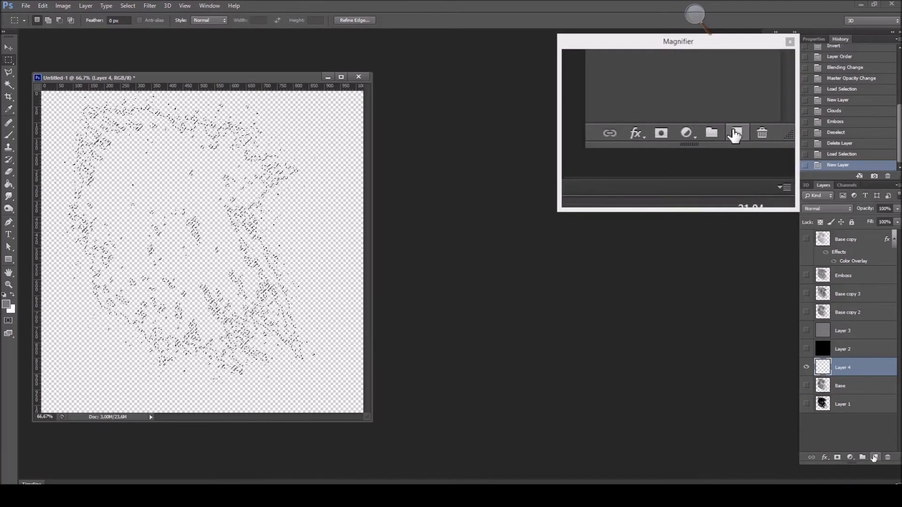
Set the foreground colour to black and render Clouds inside the splatter selection on Layer 4.
left_click(6, 304)
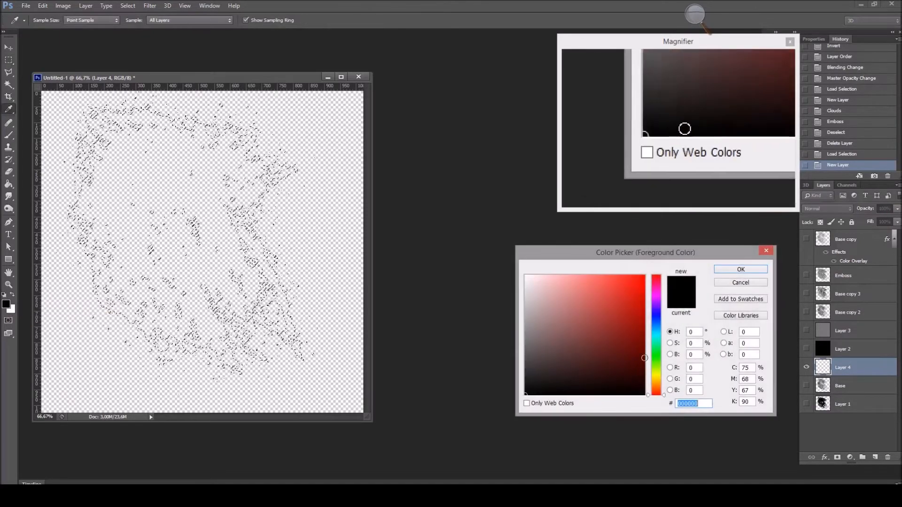
left_click(759, 284)
key("m")
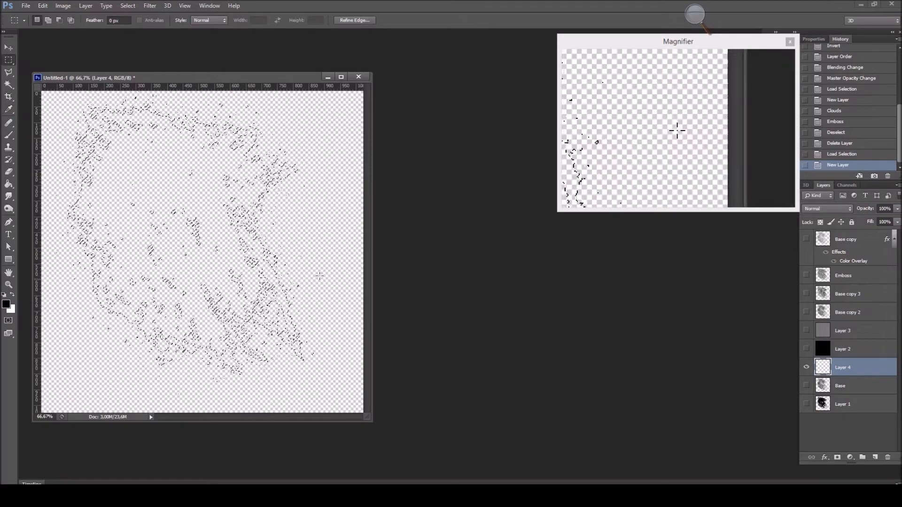
left_click(150, 6)
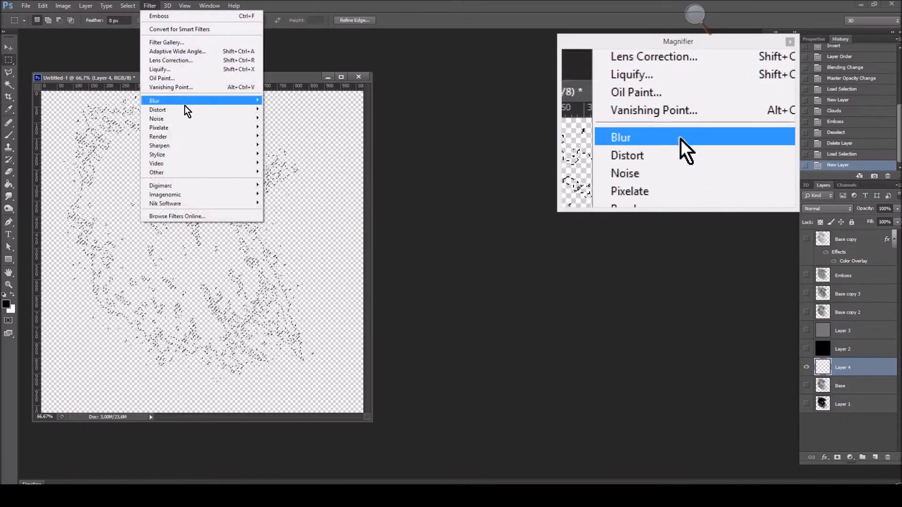
mouse_move(186, 135)
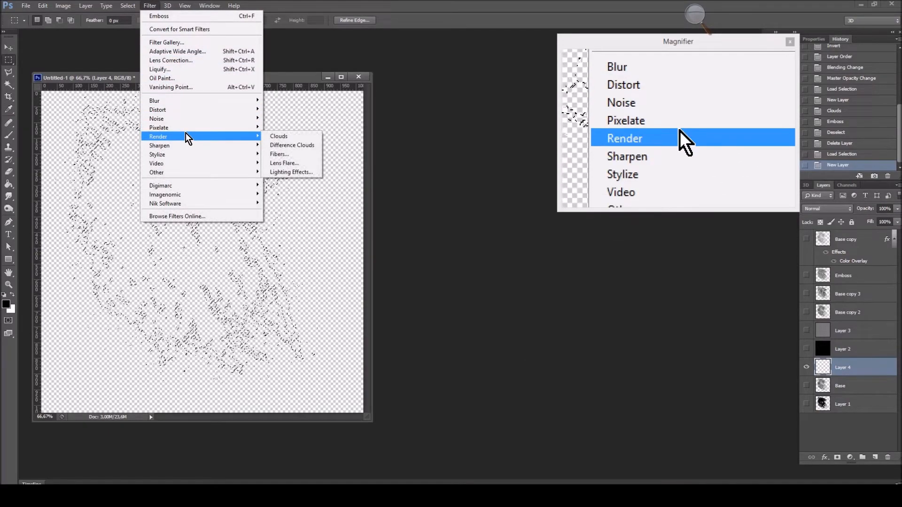
left_click(279, 136)
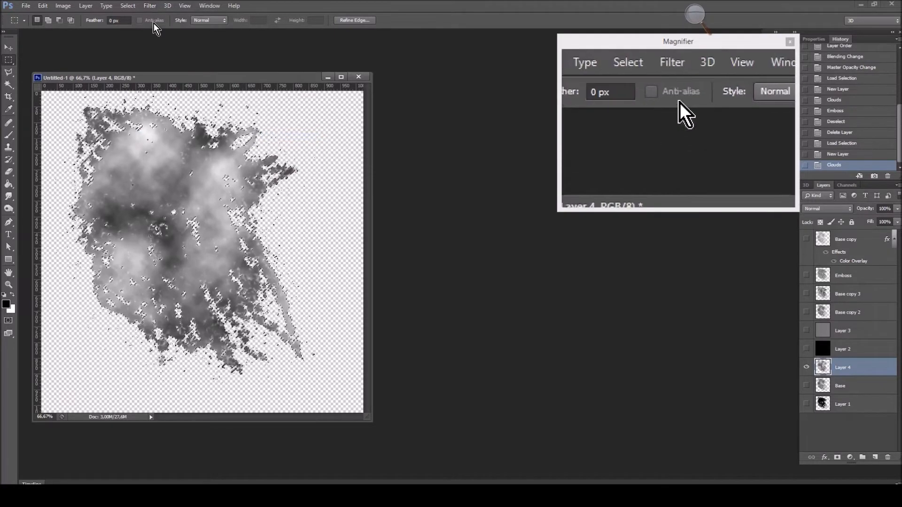
Apply the Emboss filter to Layer 4 with angle -70°, height 13 pixels and amount 233%.
left_click(150, 5)
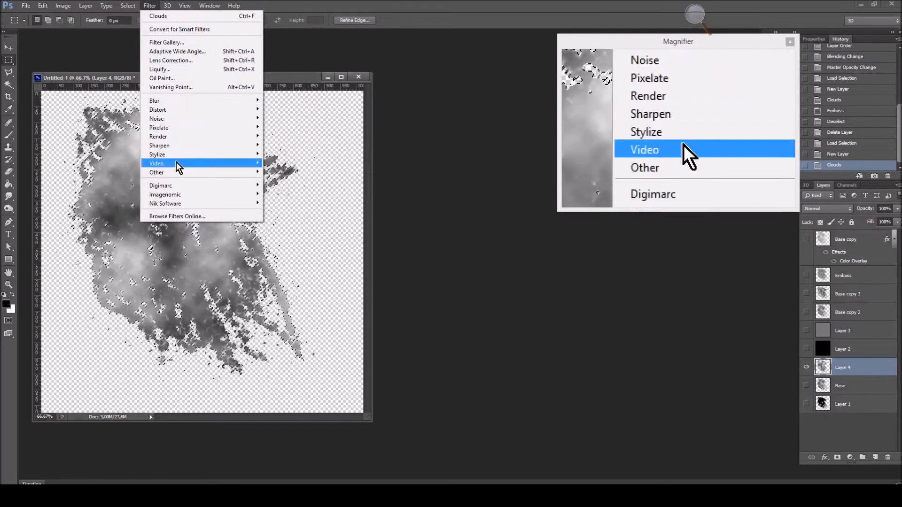
mouse_move(176, 155)
left_click(274, 162)
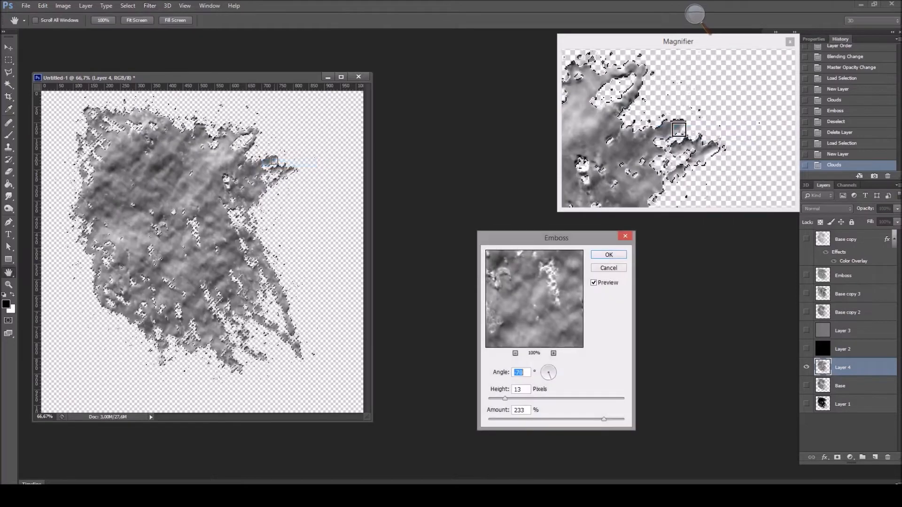
mouse_move(504, 400)
left_mouse_down()
mouse_move(495, 400)
mouse_move(504, 401)
left_mouse_up()
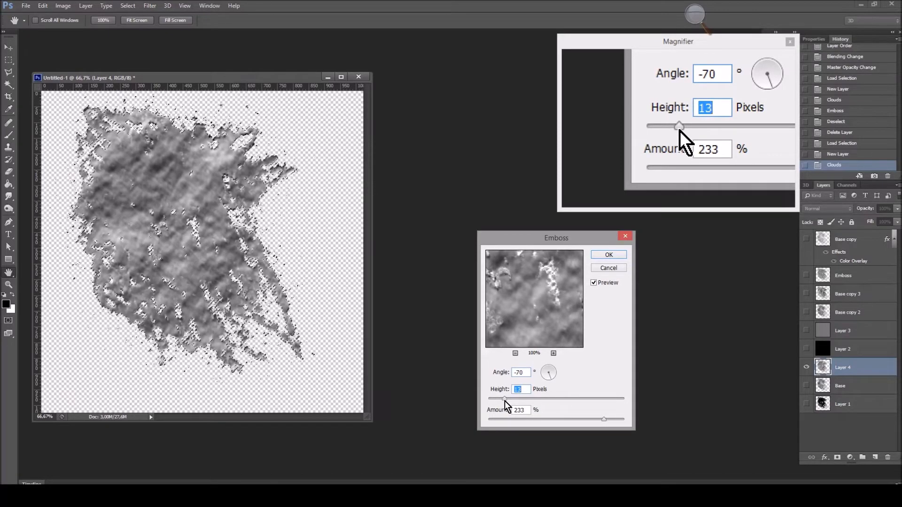
left_click(609, 256)
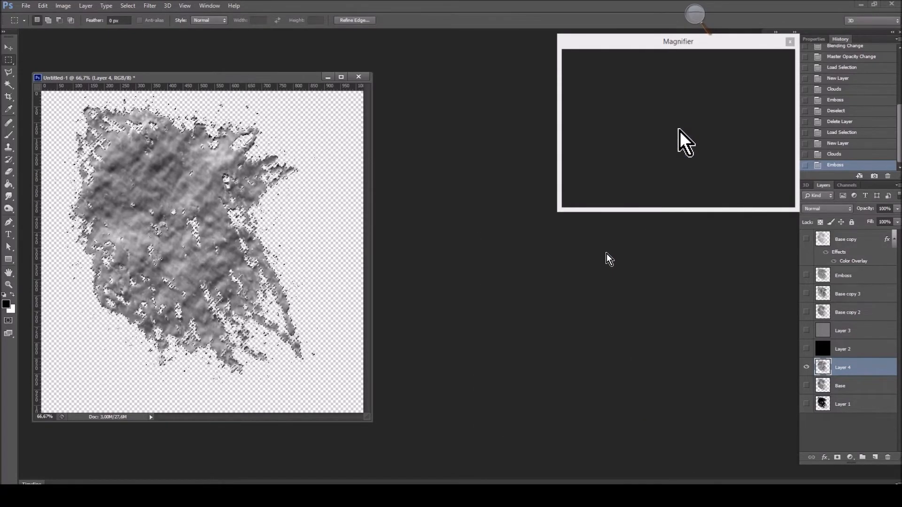
Add a white (ffffff) Color Overlay to Layer 4 in Overlay blend mode at 100% opacity.
left_click(85, 6)
mouse_move(107, 66)
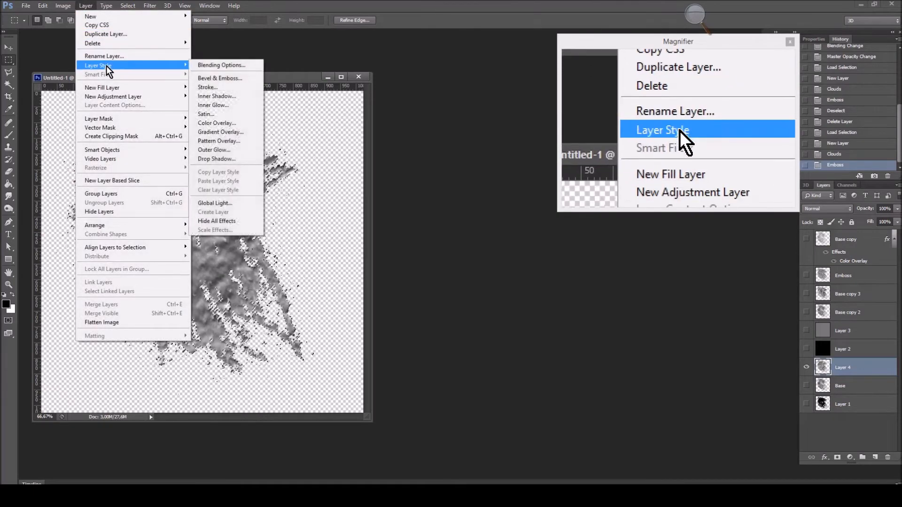
left_click(224, 123)
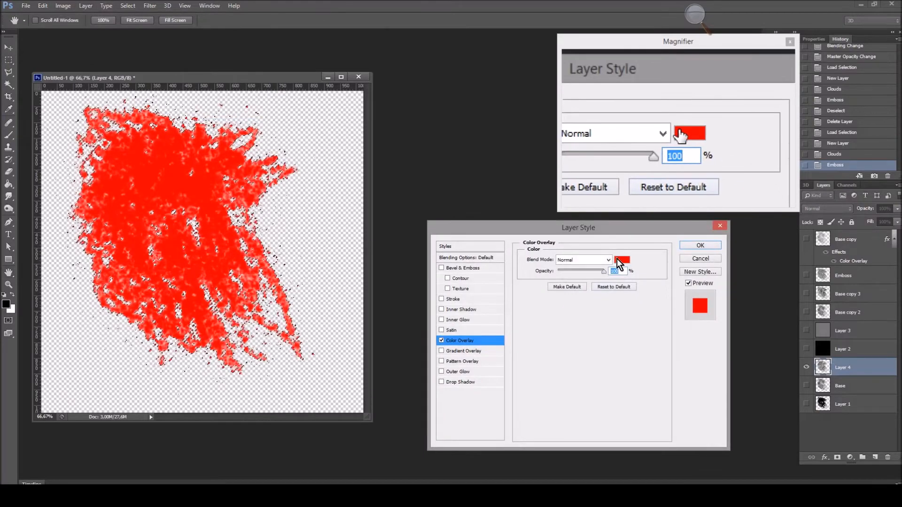
left_click(626, 257)
type("ffffff")
left_click(741, 269)
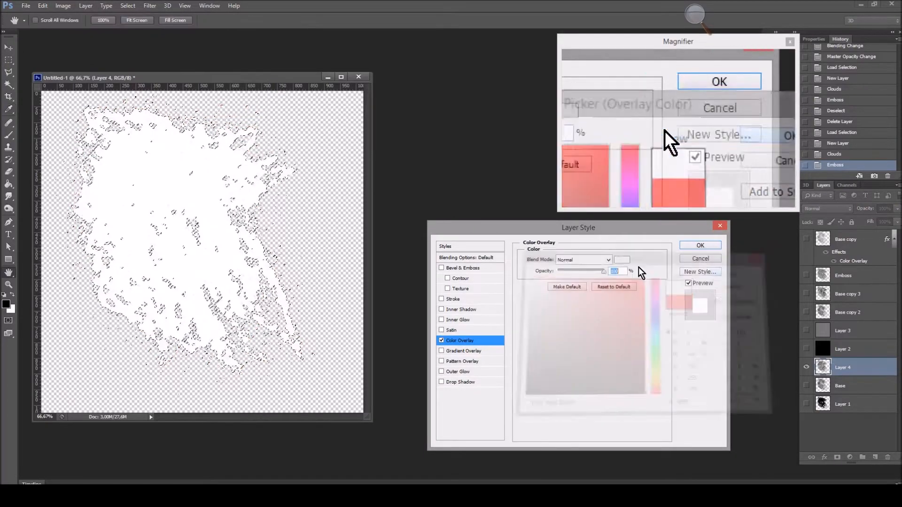
left_click(588, 258)
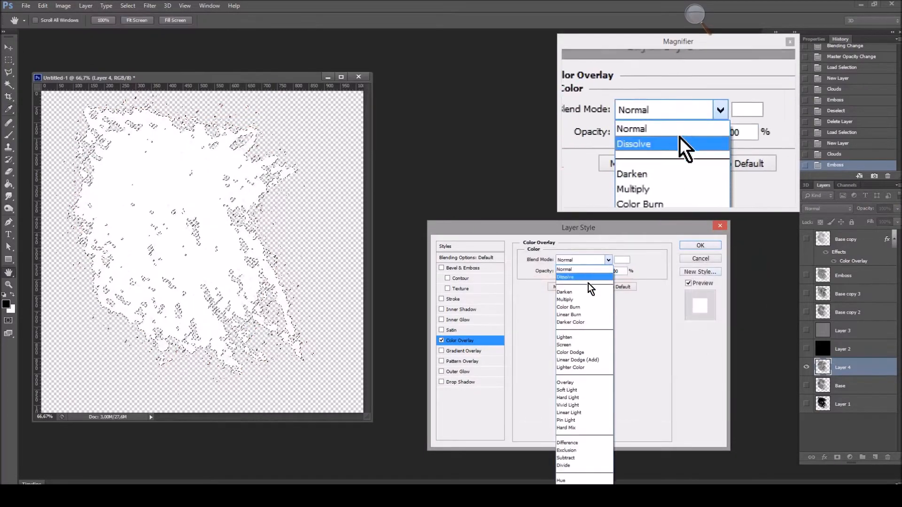
left_click(572, 381)
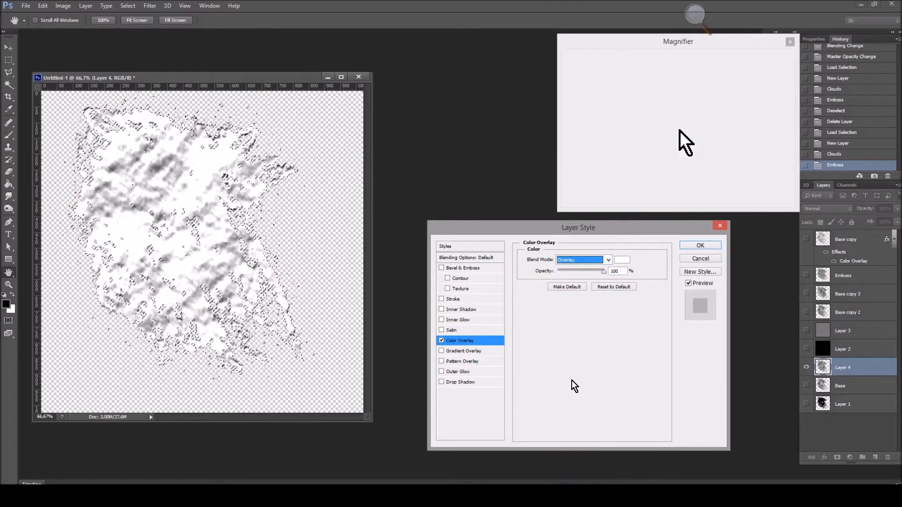
left_click(701, 246)
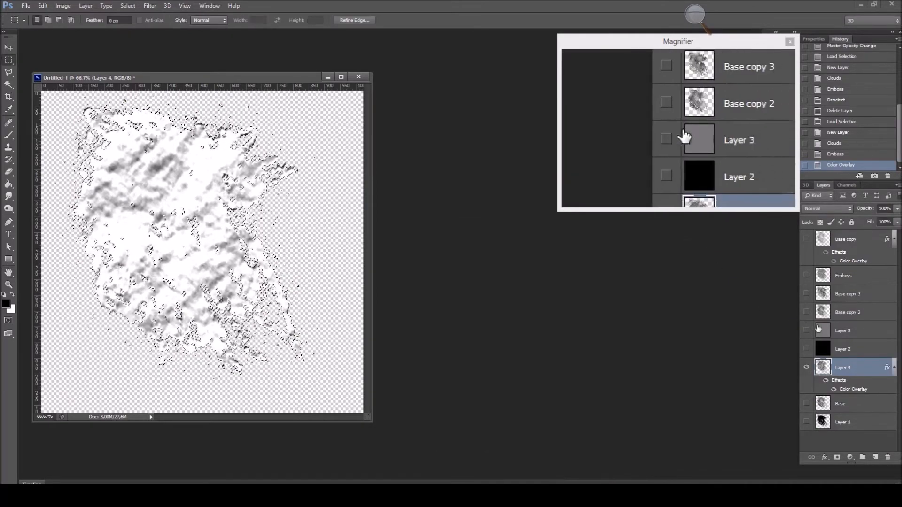
Show the black Layer 2 and clear the splatter selection.
left_click(815, 349)
left_click(807, 349)
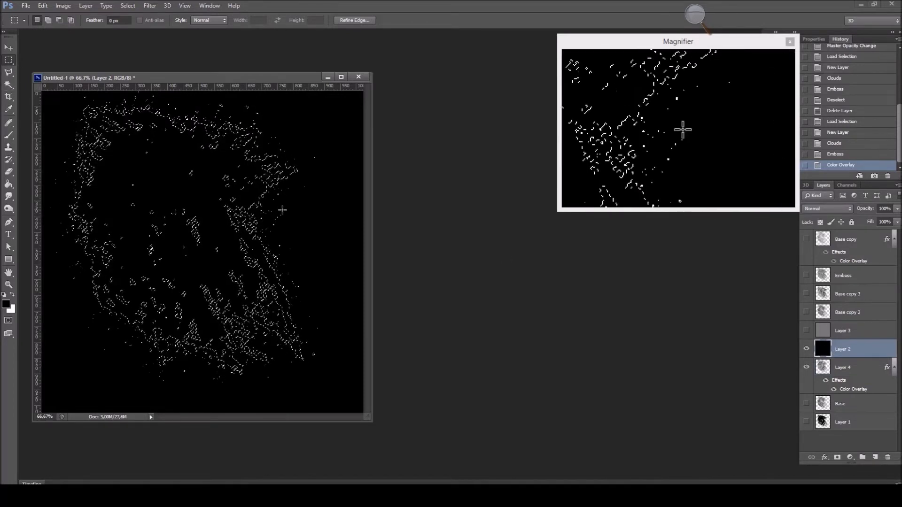
key("ctrl+d")
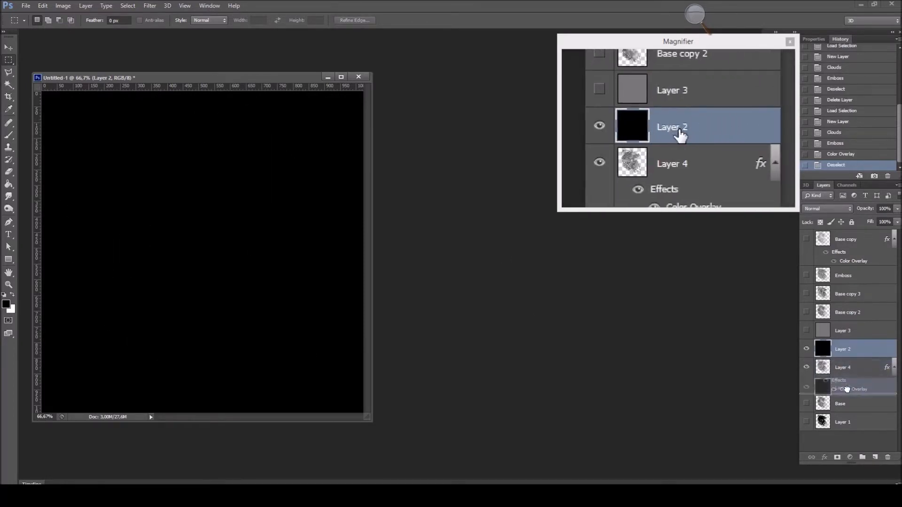
Move the black Layer 2 beneath Layer 4 and save the image as a JPEG named opacity in the DecalTut folder.
left_click_drag(846, 389, 849, 353)
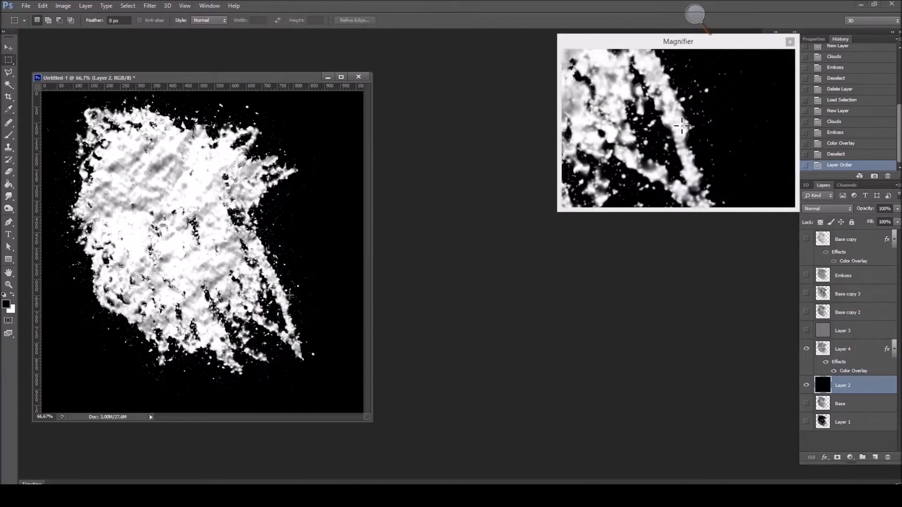
left_click(26, 6)
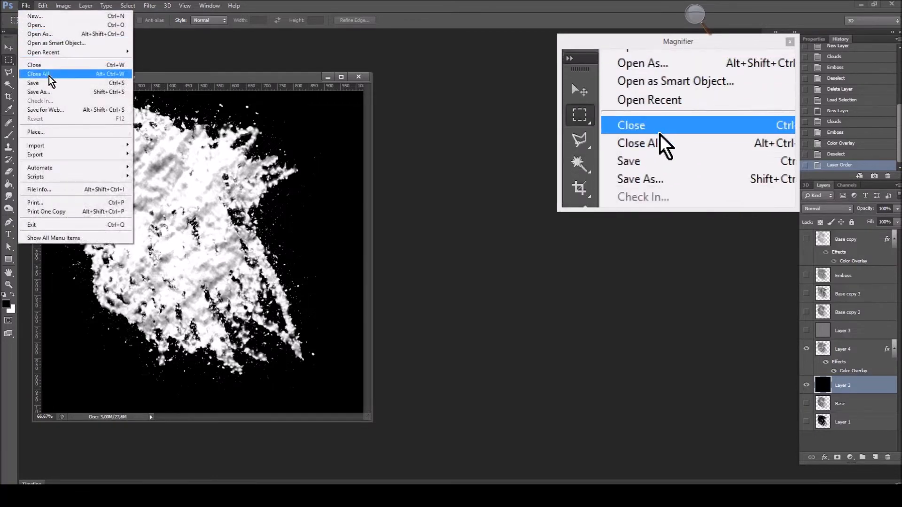
left_click(52, 92)
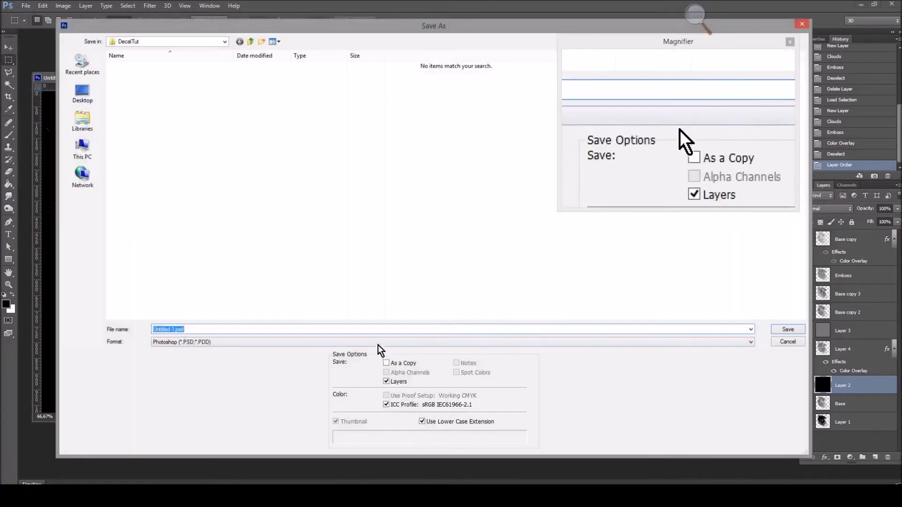
left_click(301, 341)
left_click(222, 401)
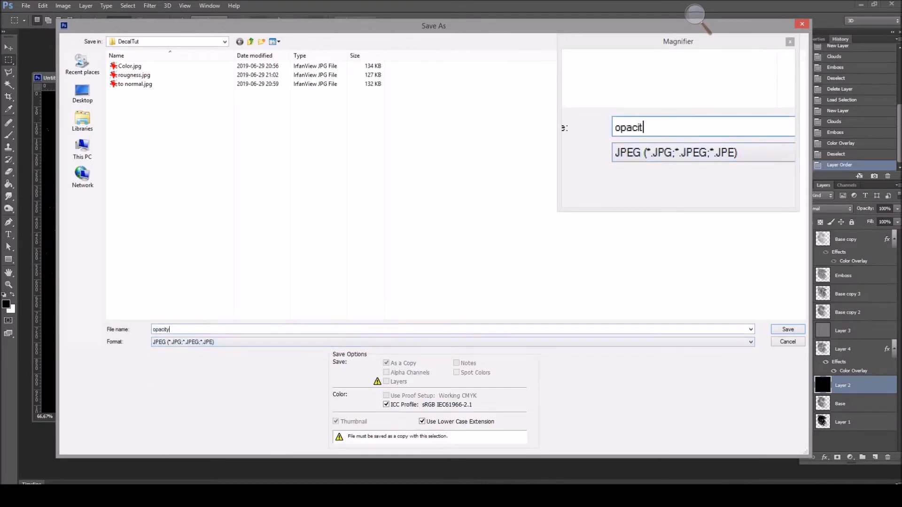
key("Return")
key("Return")
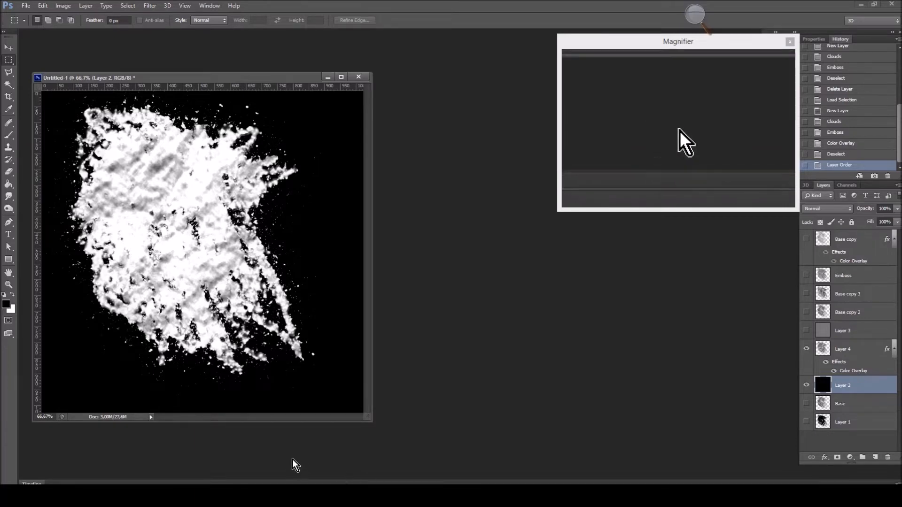
Switch to NormalMap-Online in the browser and inspect the enlarged 3D preview of the sample normal map.
left_click(96, 490)
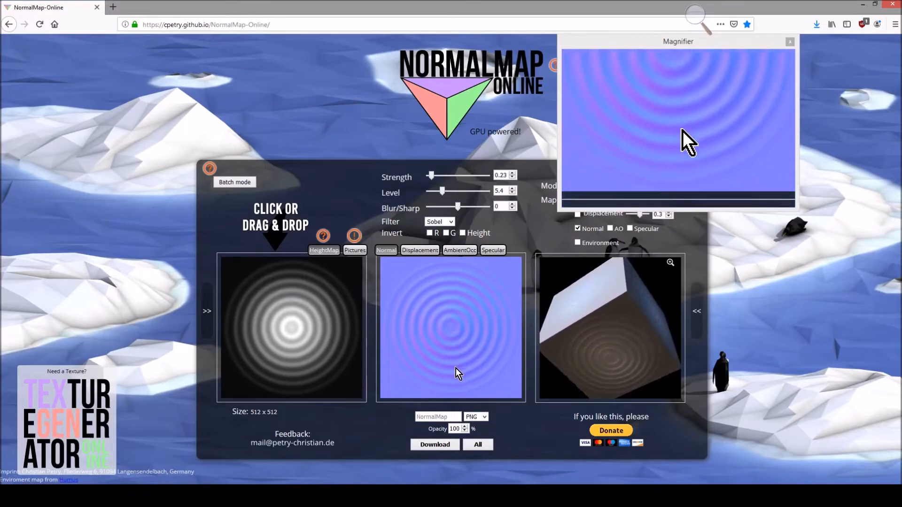
left_click(669, 265)
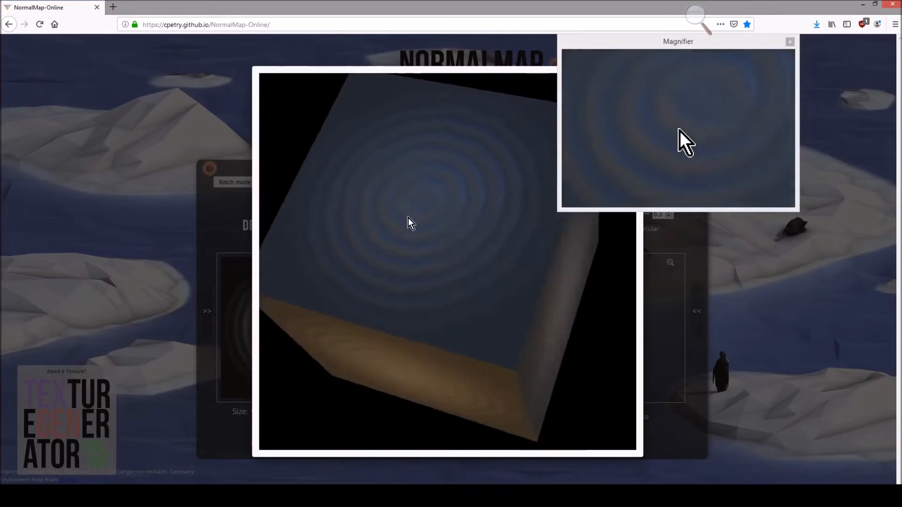
left_click(704, 342)
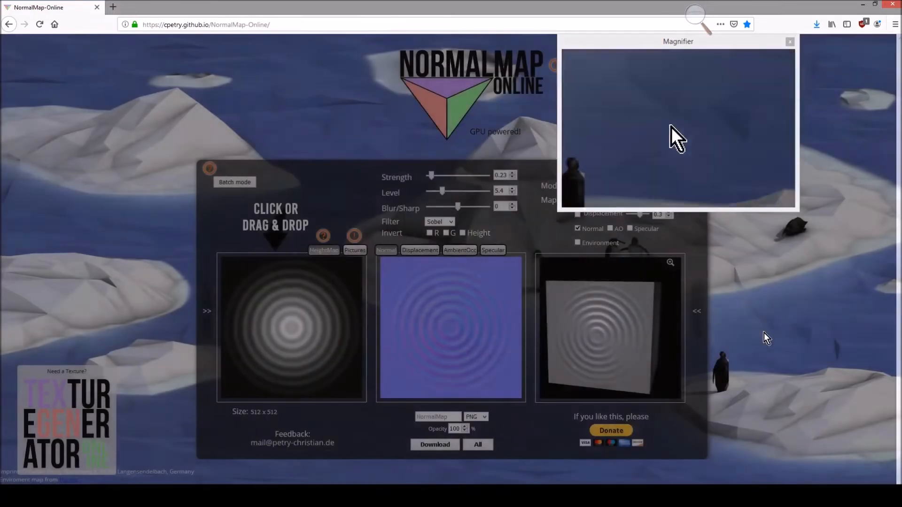
Enable displacement on the 3D preview cube, inspect it enlarged, and disable displacement again.
left_click(577, 215)
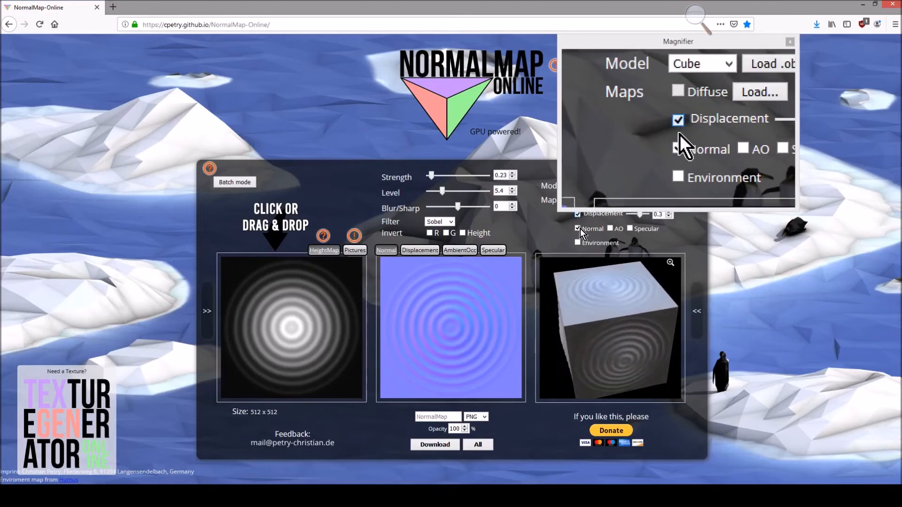
left_click(577, 215)
left_click(577, 215)
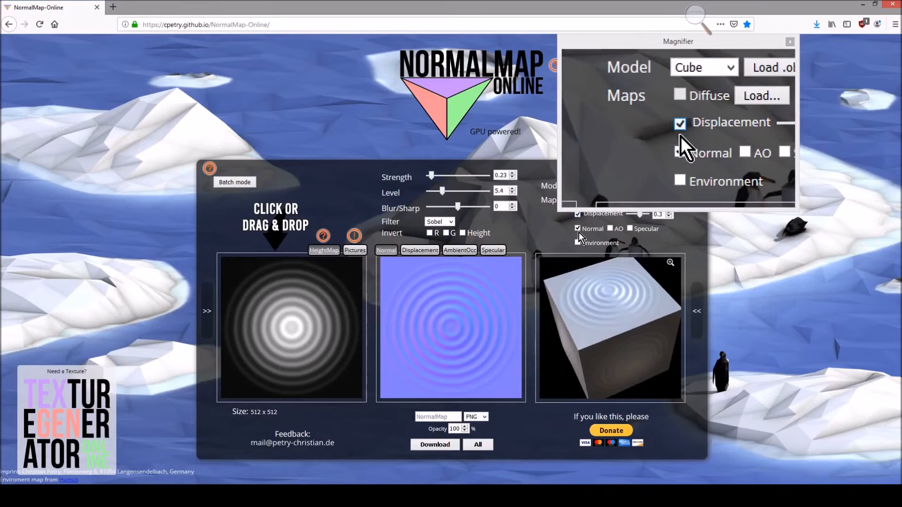
left_click(672, 264)
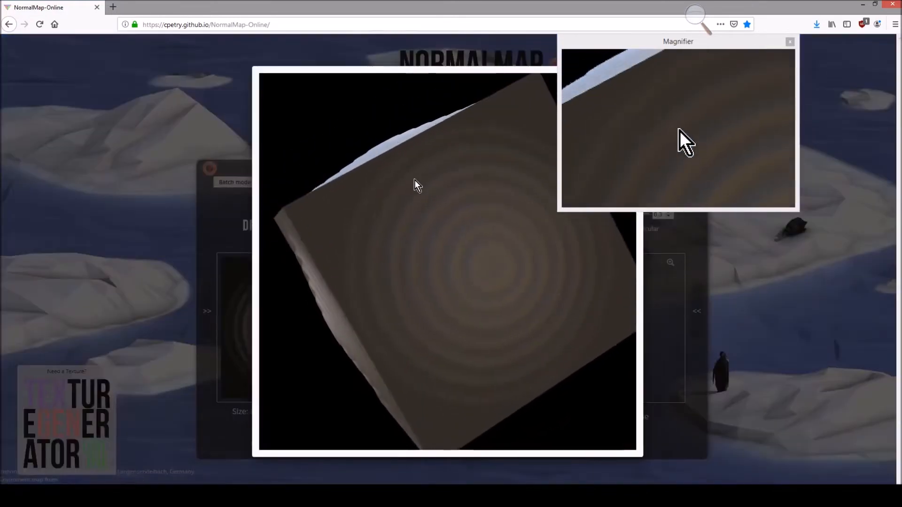
left_click(740, 324)
left_click(577, 214)
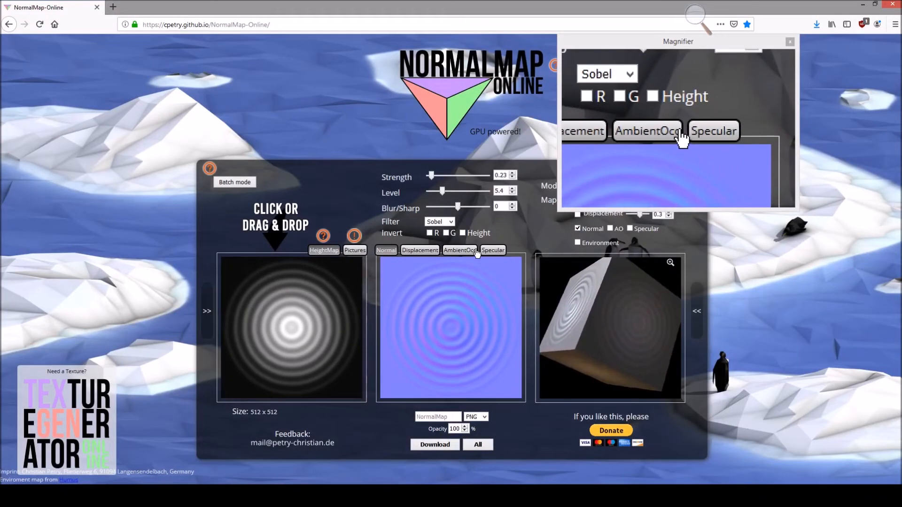
Load to normal.jpg from the DecalTut folder as the height map and download the generated normal map as a PNG file.
mouse_move(34, 496)
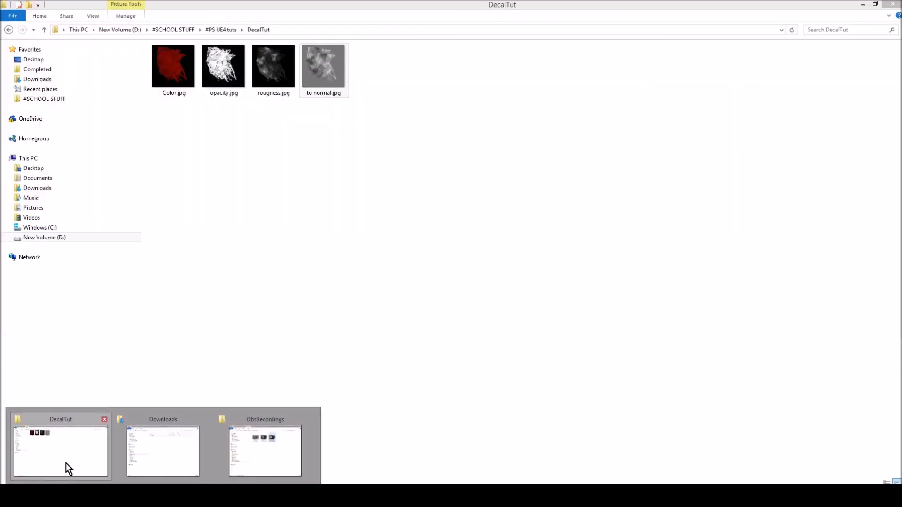
left_click(66, 463)
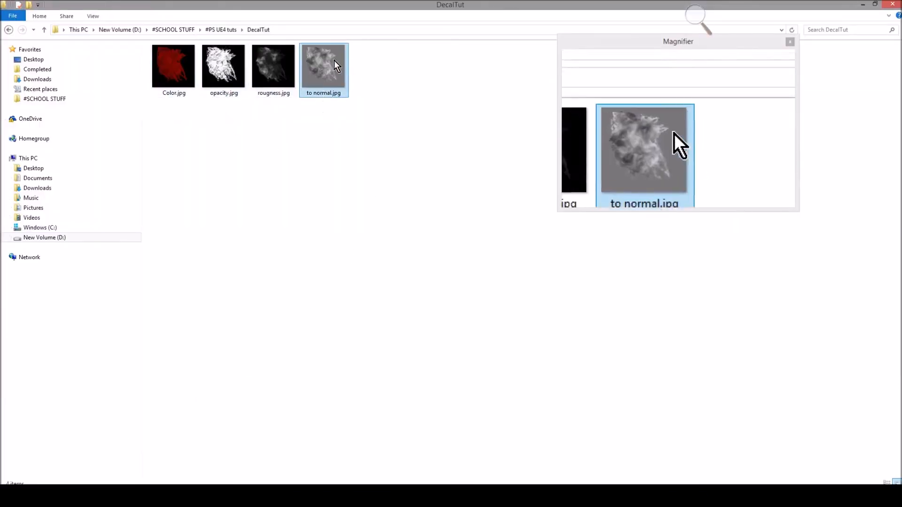
left_click_drag(326, 63, 298, 354)
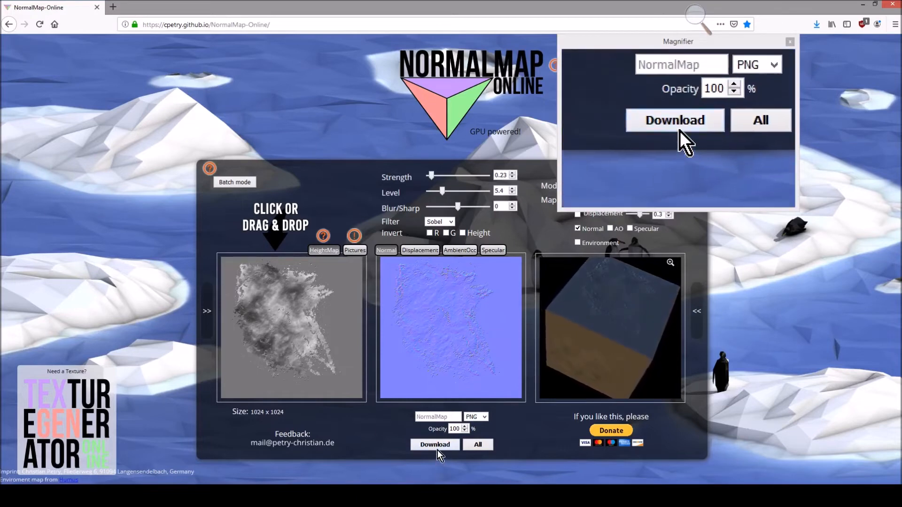
left_click(423, 446)
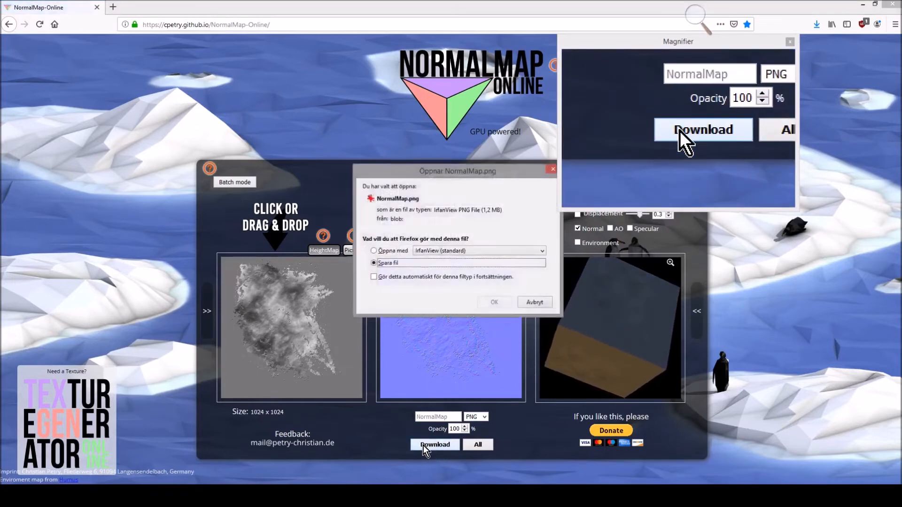
left_click(493, 302)
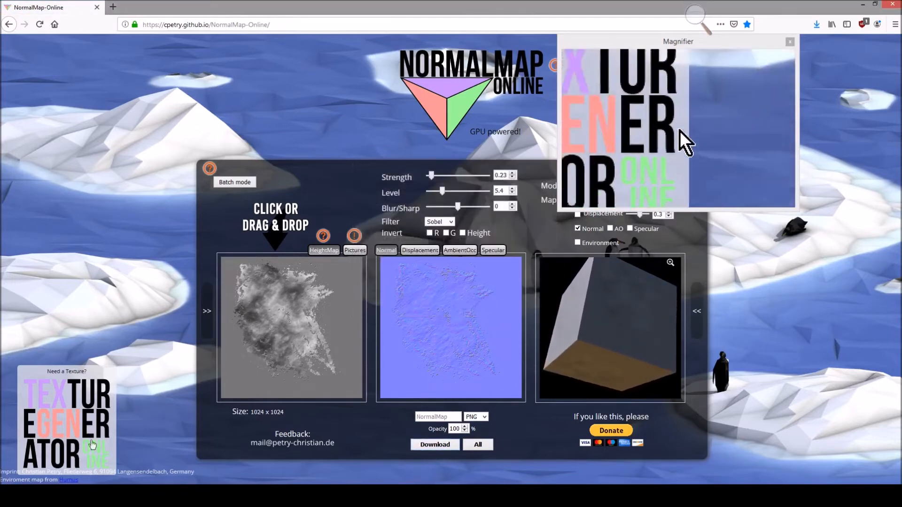
Move NormalMap.png from the Downloads folder to the DecalTut folder.
mouse_move(40, 496)
left_click(150, 460)
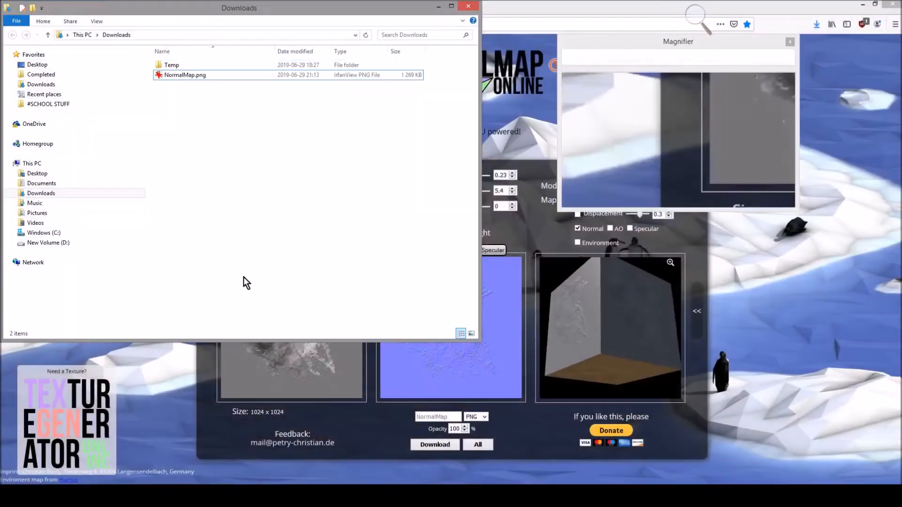
left_click(203, 75)
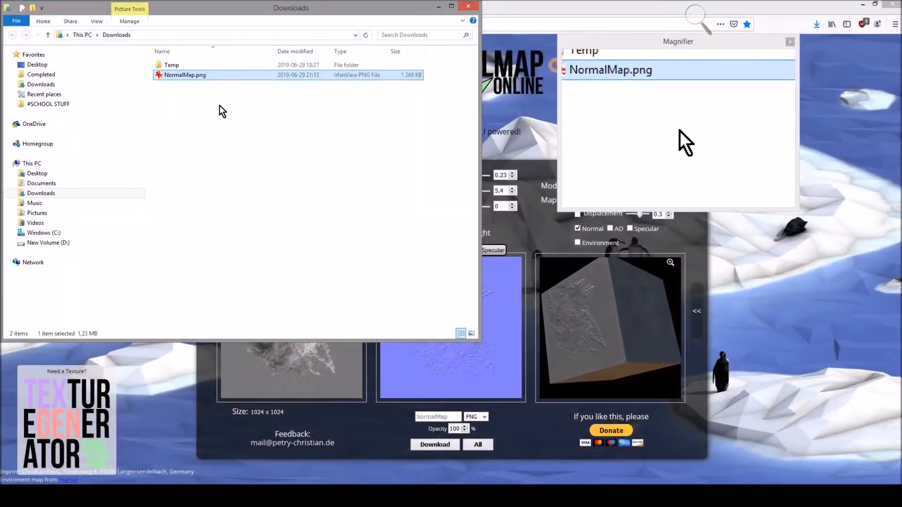
left_click(45, 496)
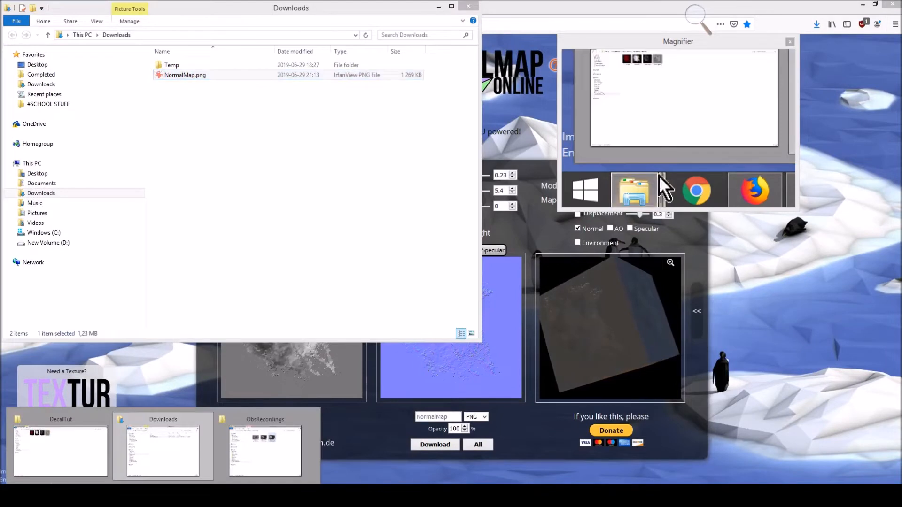
left_click(65, 452)
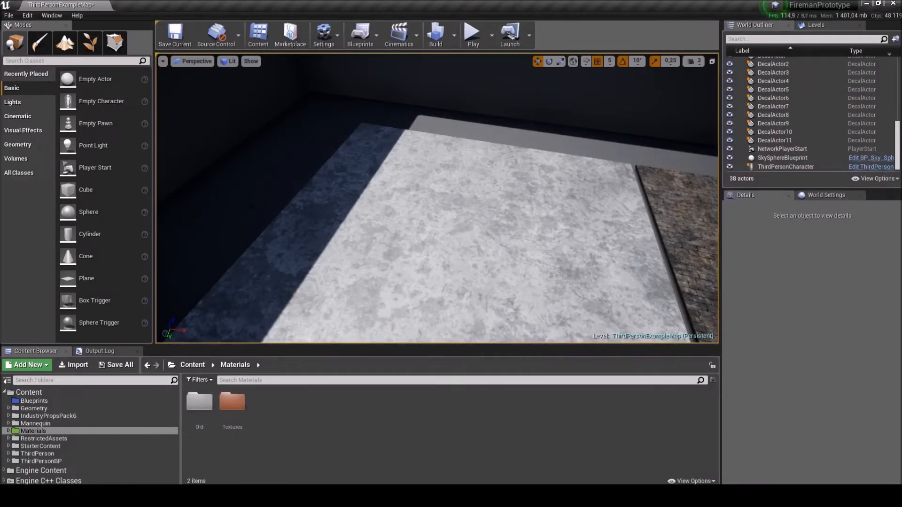
Search Unreal Editor's Project Settings for "dbuffer", check the DBuffer Decals option, and close the settings.
left_click(29, 16)
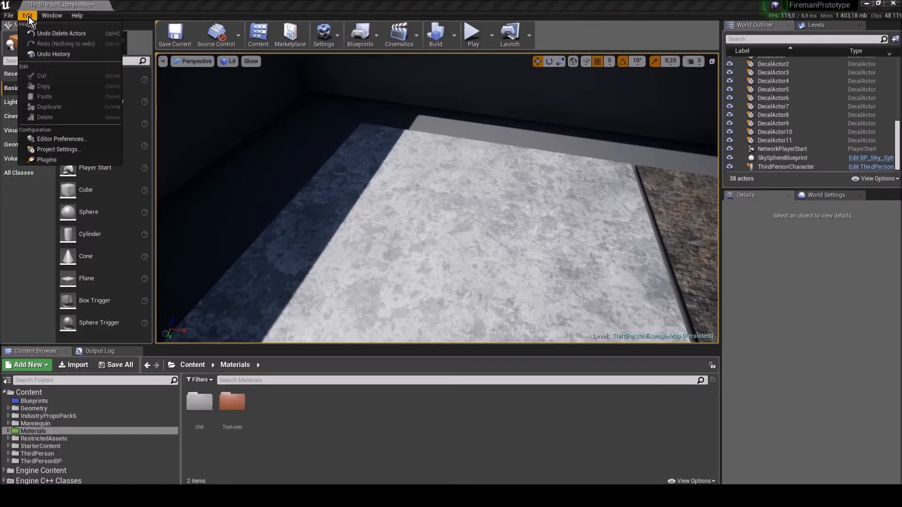
left_click(67, 149)
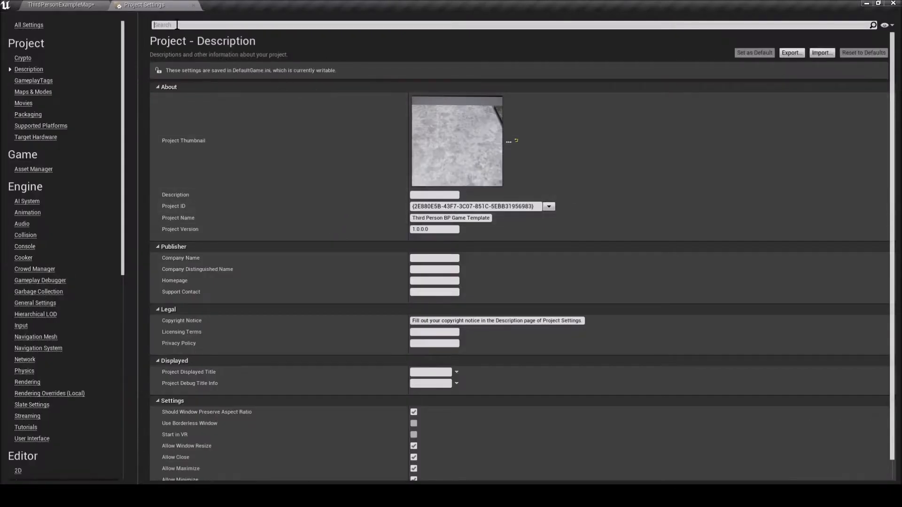
left_click(174, 25)
type("dbuffer")
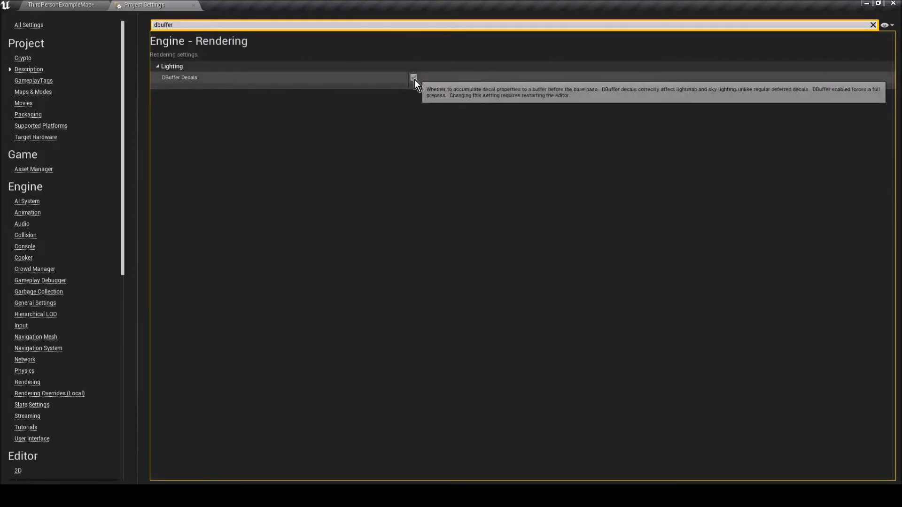
left_click(193, 5)
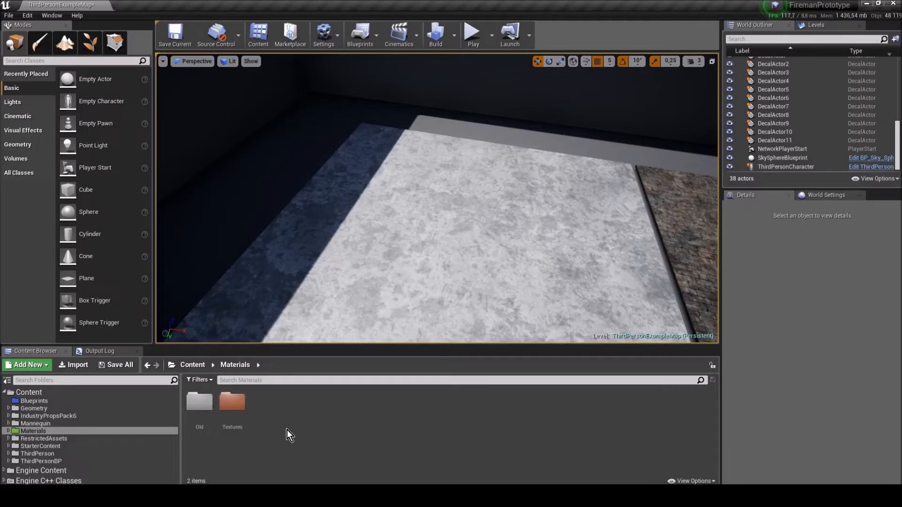
left_click_drag(361, 266, 499, 232)
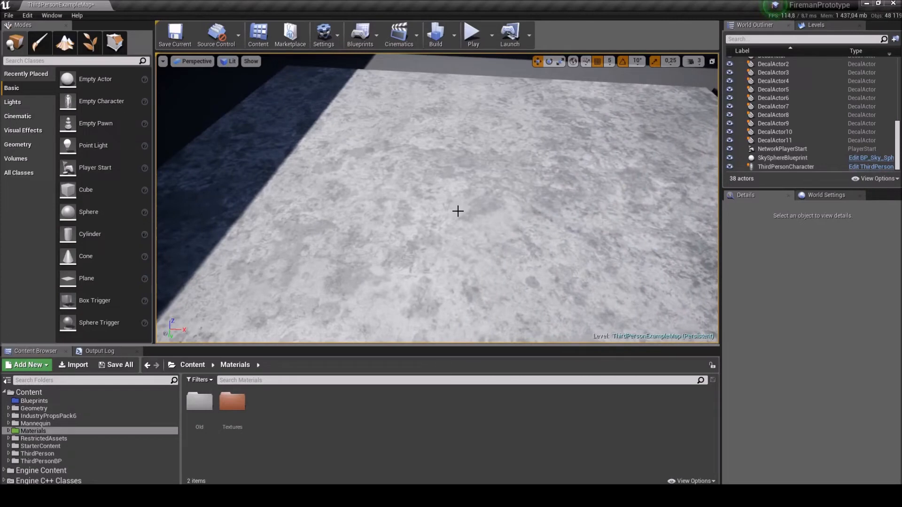
left_click_drag(492, 222, 491, 222)
left_click_drag(414, 175, 413, 175)
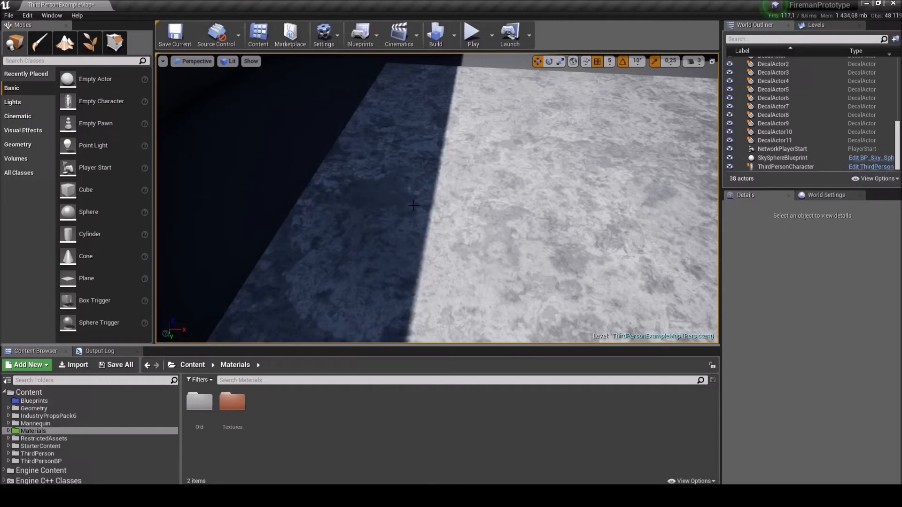
left_click_drag(460, 200, 480, 217)
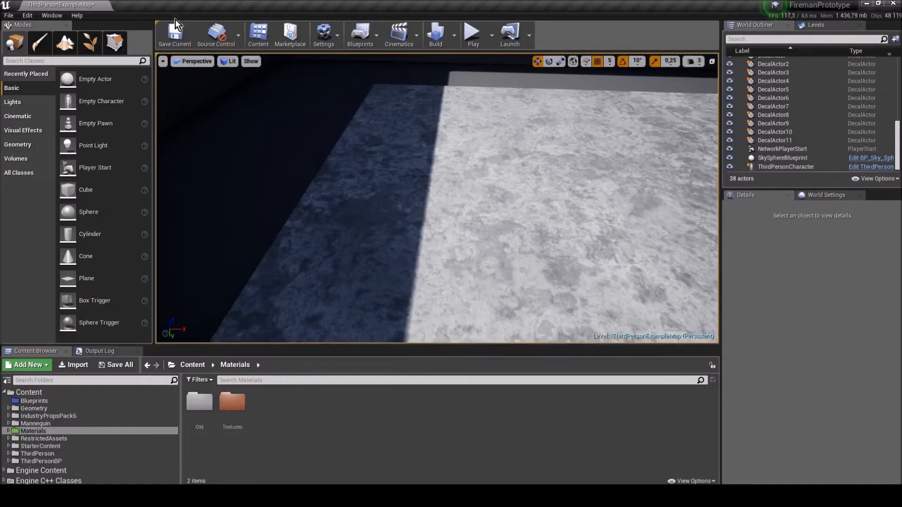
right_click(272, 403)
left_click(258, 441)
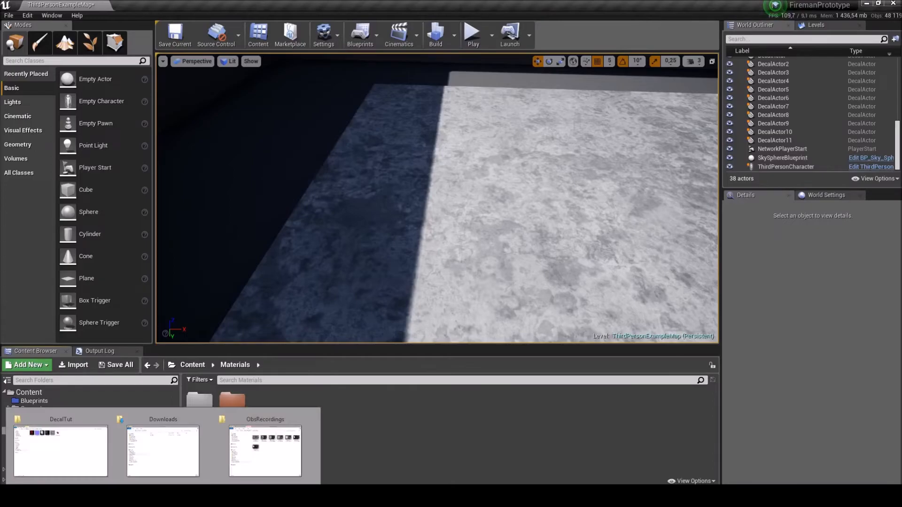
Import Color.jpg, NormalMap.png, opacity.jpg and rougness.jpg from the DecalTut folder into the Materials folder, accepting NormalMap as a normal map.
left_click(42, 465)
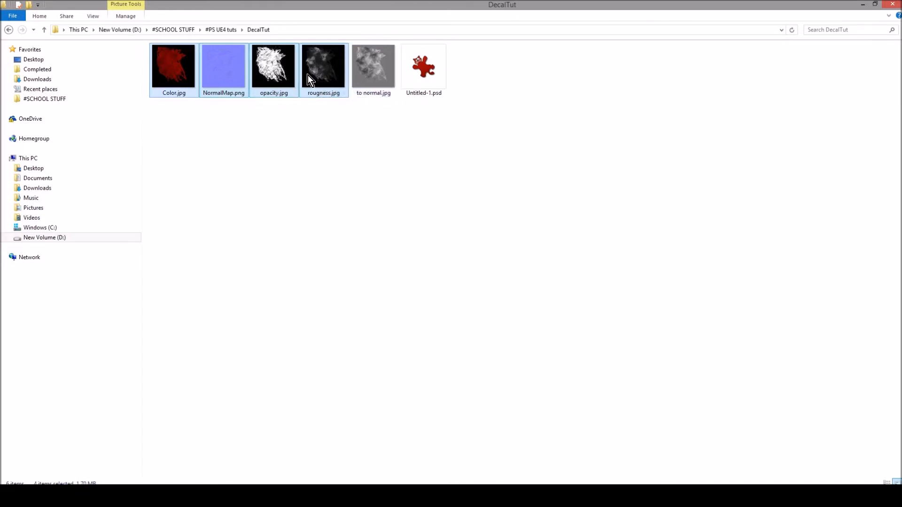
left_click_drag(226, 71, 314, 436)
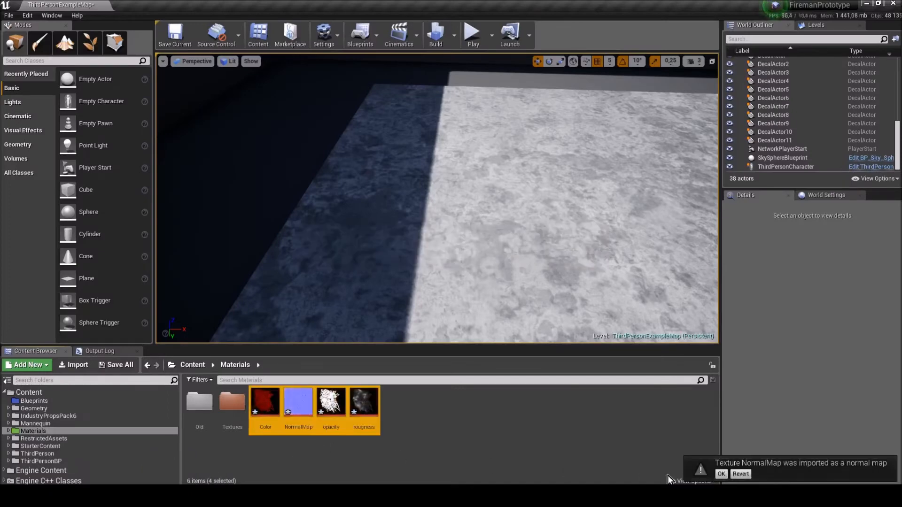
left_click(726, 476)
left_click(497, 425)
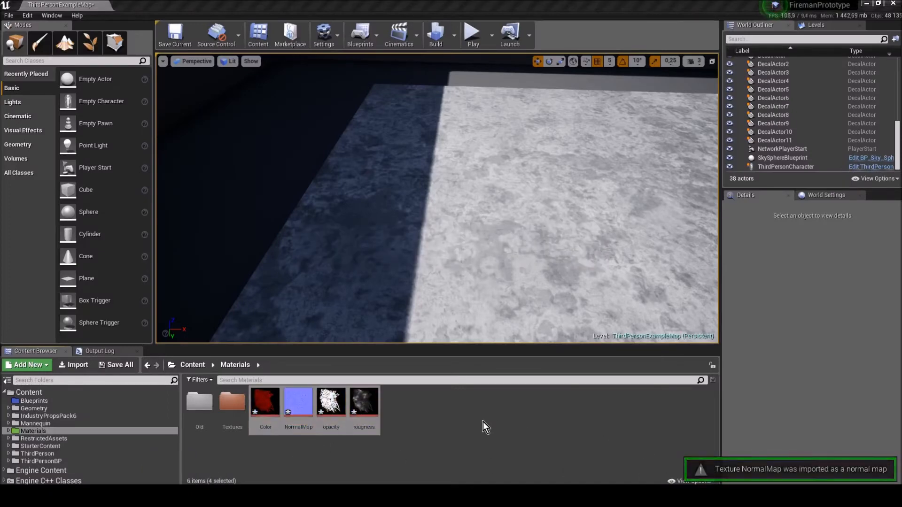
Create a new material named M_bloodsplat in the Materials folder.
right_click(414, 407)
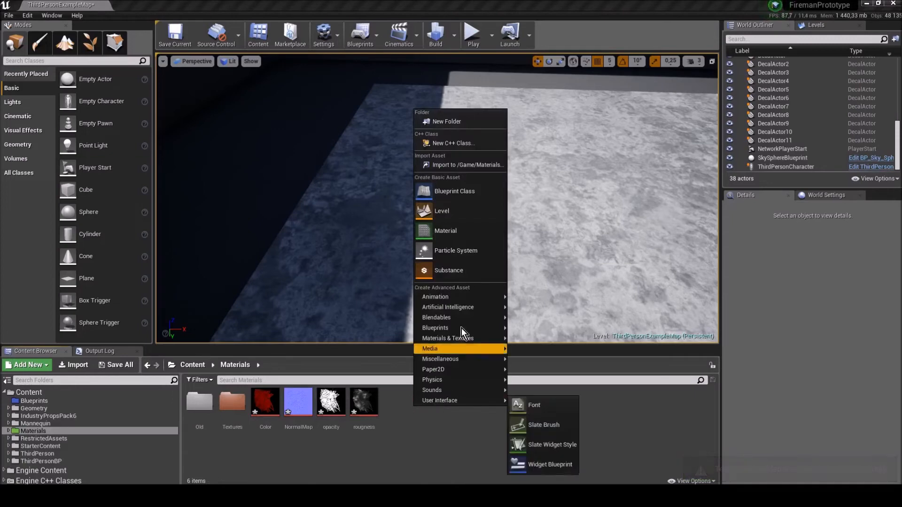
left_click(461, 239)
type("M")
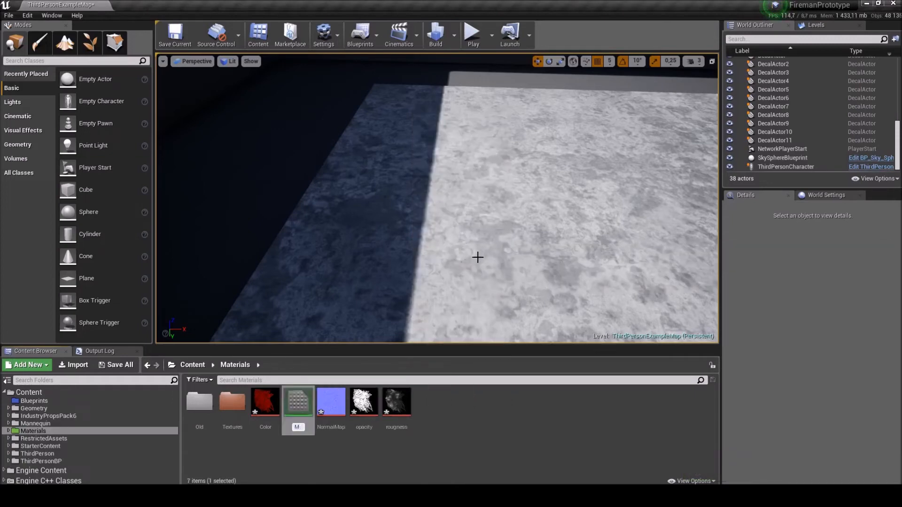
type("_bloodsplat")
key("Return")
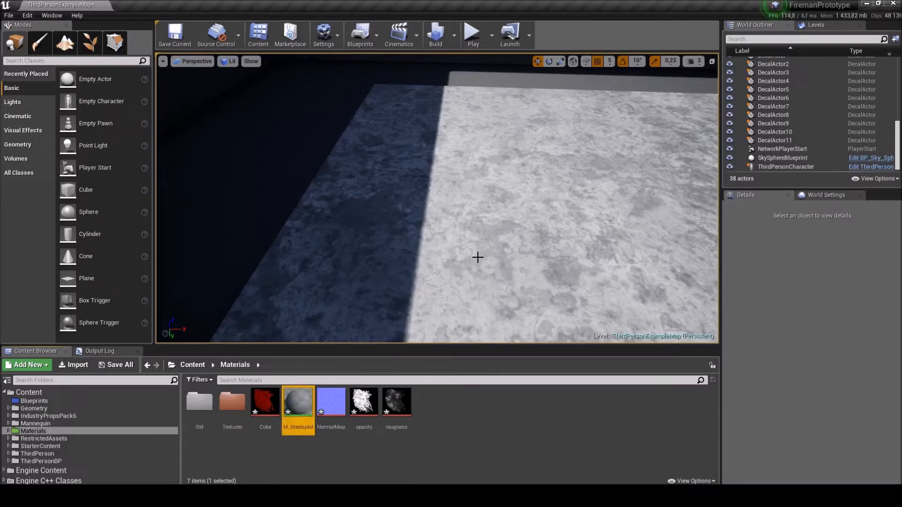
Open the M_bloodsplat material and set its Material Domain to Deferred Decal and Blend Mode to Translucent.
double_click(295, 405)
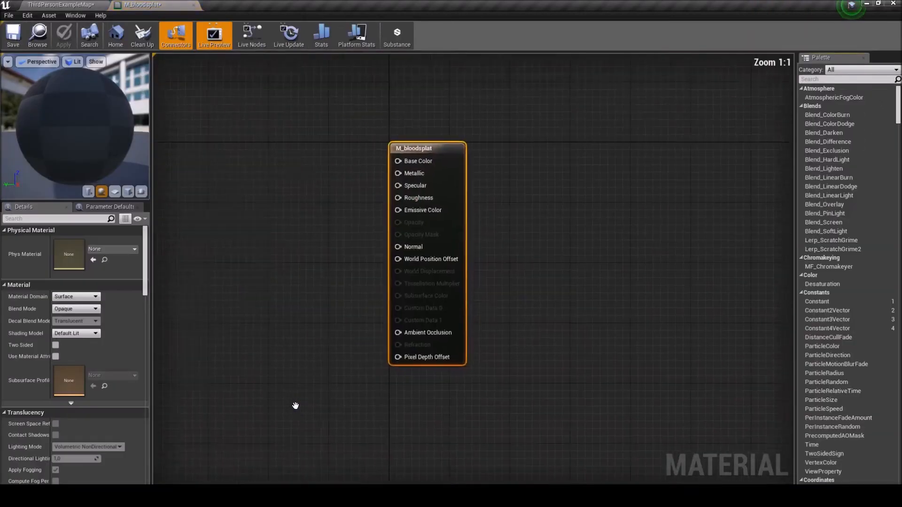
left_click_drag(212, 193, 332, 219)
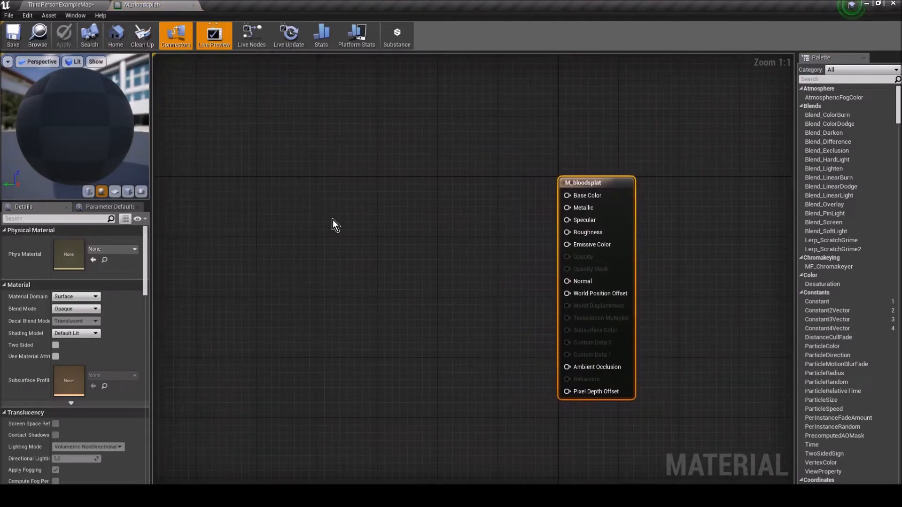
left_click(90, 298)
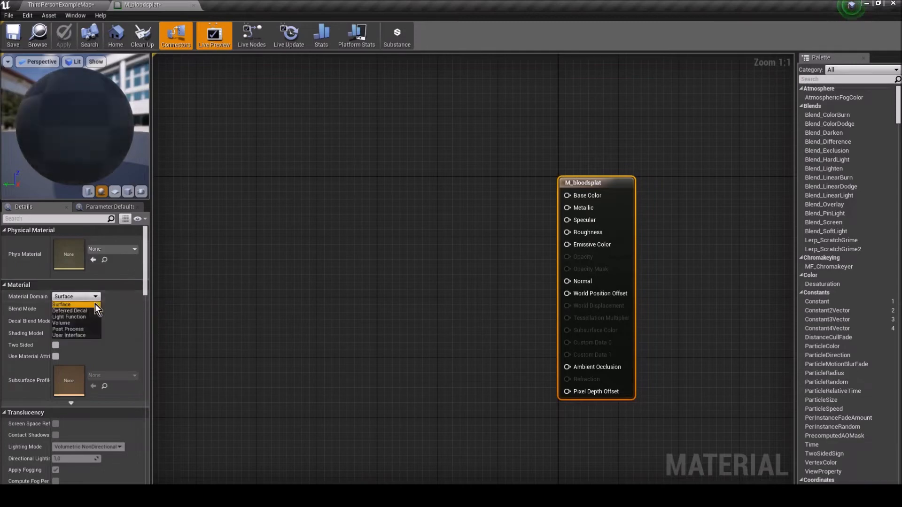
left_click(94, 310)
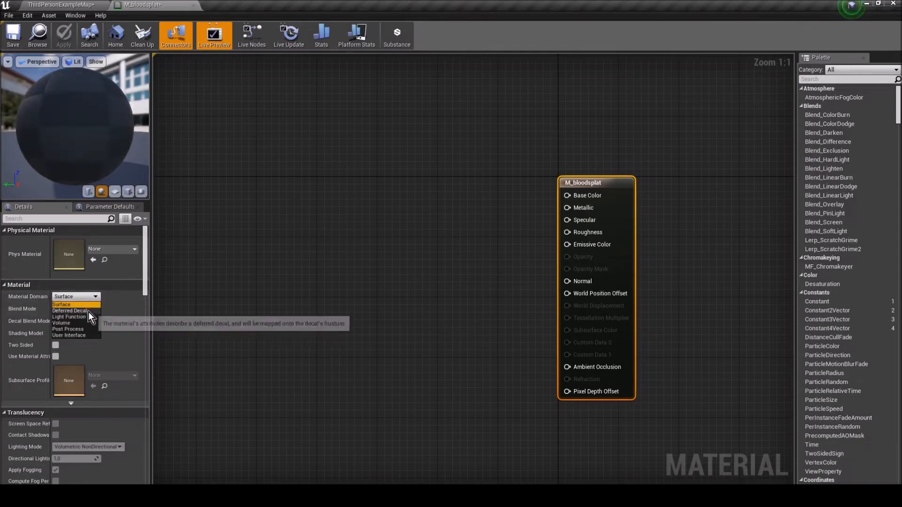
left_click(674, 107)
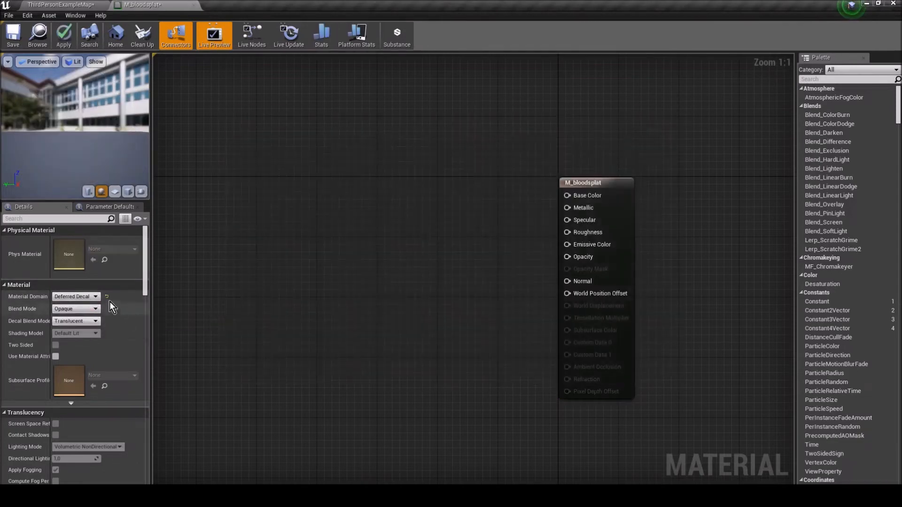
left_click(81, 309)
left_click(81, 329)
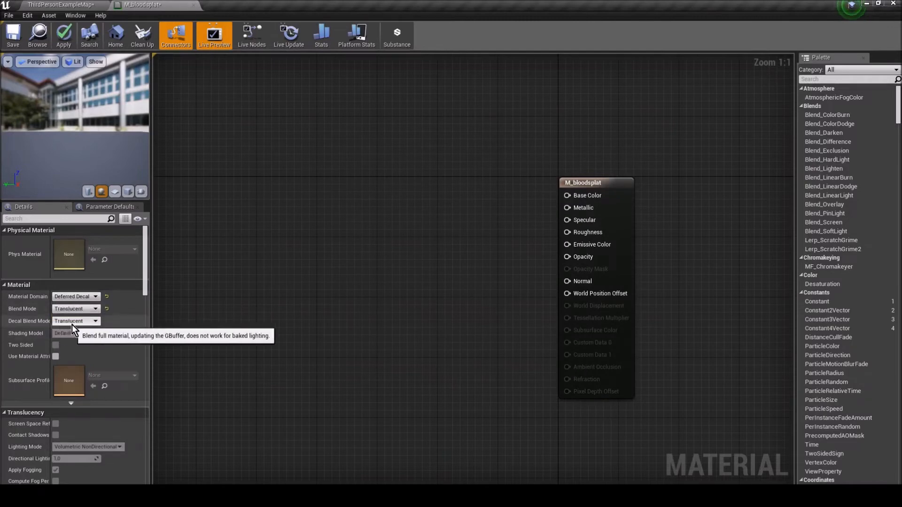
Set the Decal Blend Mode to DBuffer Translucent Color,Normal,Roughness.
left_click(74, 324)
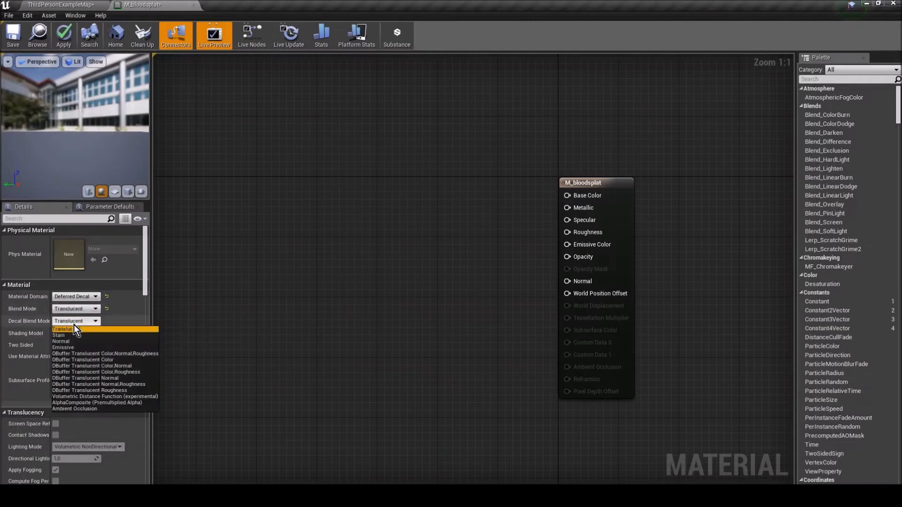
left_click(143, 354)
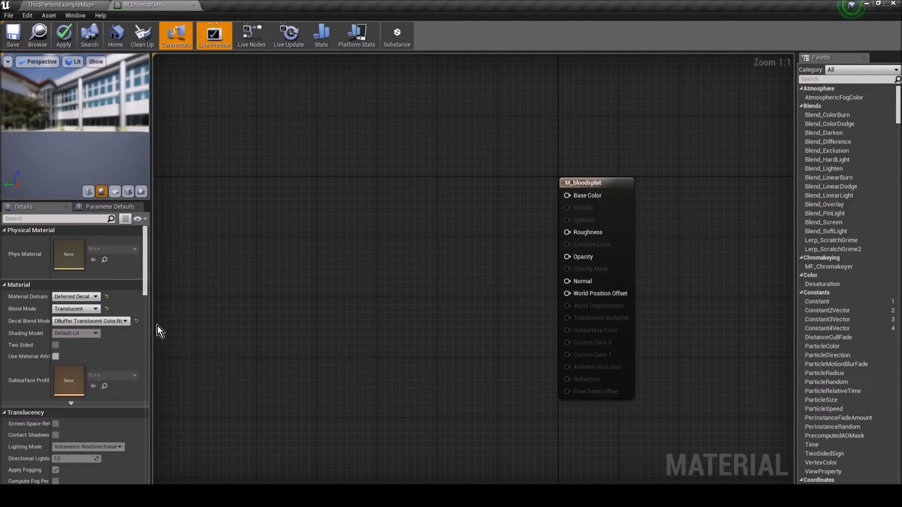
left_click(122, 319)
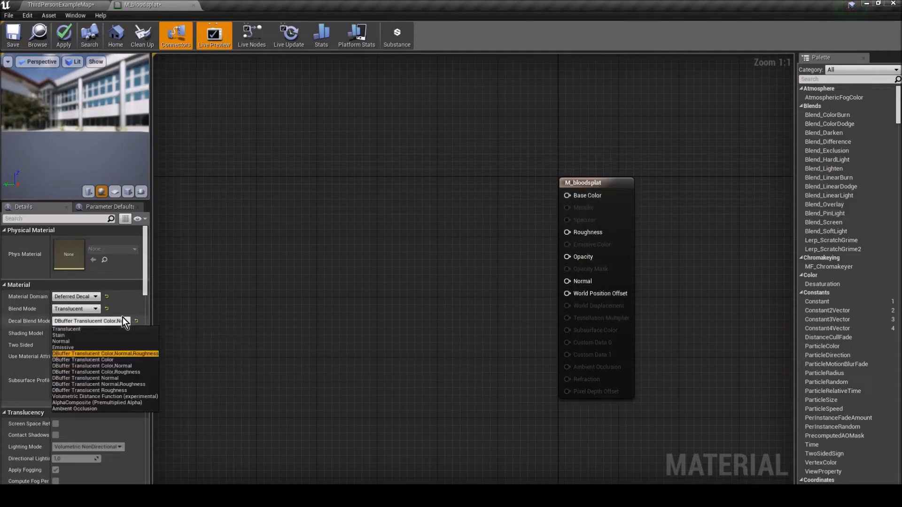
left_click(127, 360)
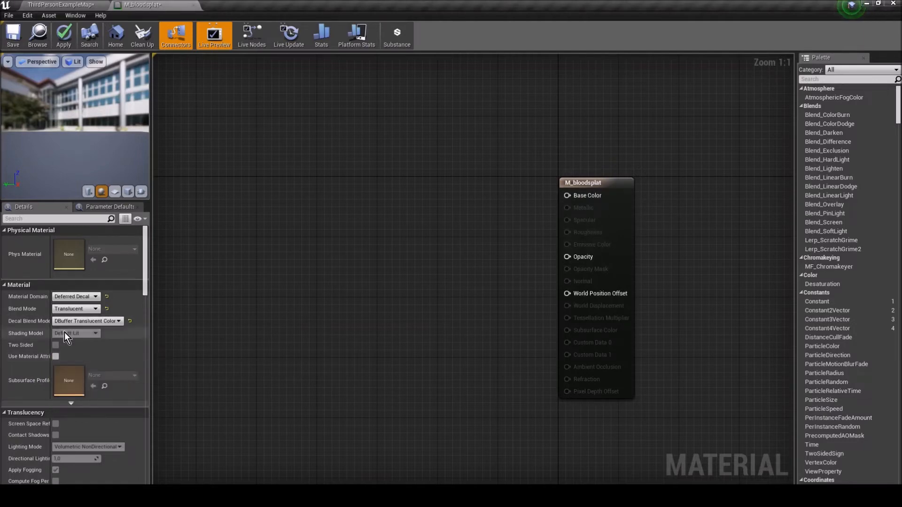
left_click(89, 320)
left_click(106, 354)
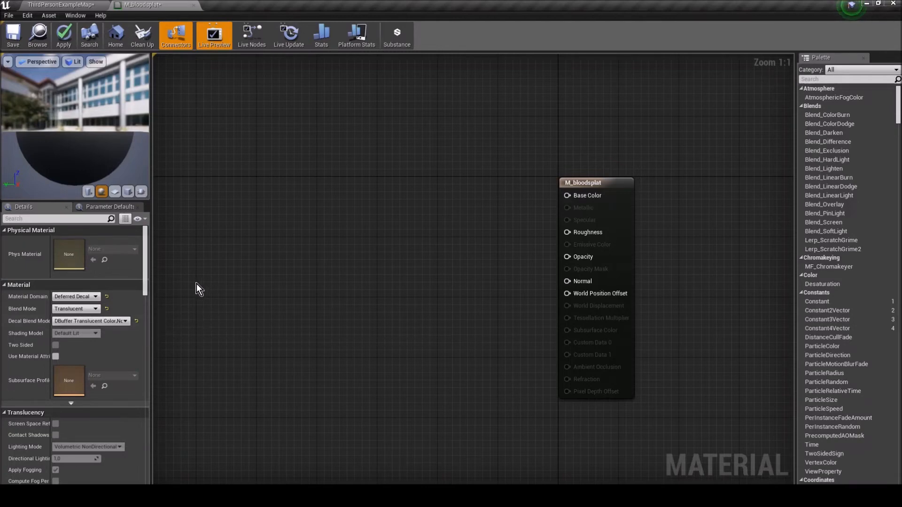
Add the Color, NormalMap, opacity and rougness textures from the Materials folder to the M_bloodsplat graph as texture samples.
left_click_drag(229, 290, 332, 281)
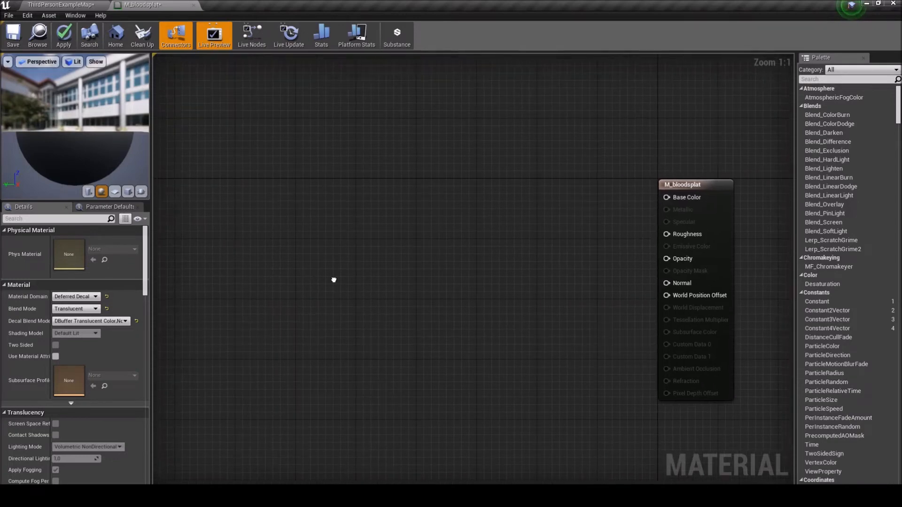
left_click(70, 5)
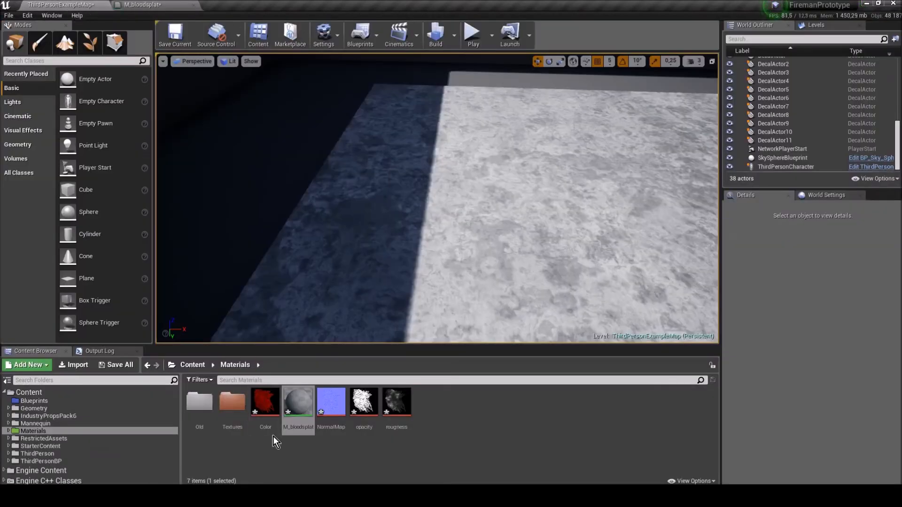
left_click(265, 409)
left_click(340, 418, "ctrl")
left_click(364, 404, "ctrl")
left_click(397, 404, "ctrl")
left_click_drag(397, 404, 380, 194)
Spread the four texture sample nodes apart in front of the M_bloodsplat material node.
left_click(253, 121)
left_click(253, 121)
left_click_drag(383, 277, 477, 158)
left_click(395, 296)
left_click_drag(530, 310, 521, 185)
left_click_drag(388, 172, 196, 107)
left_click_drag(400, 185, 419, 360)
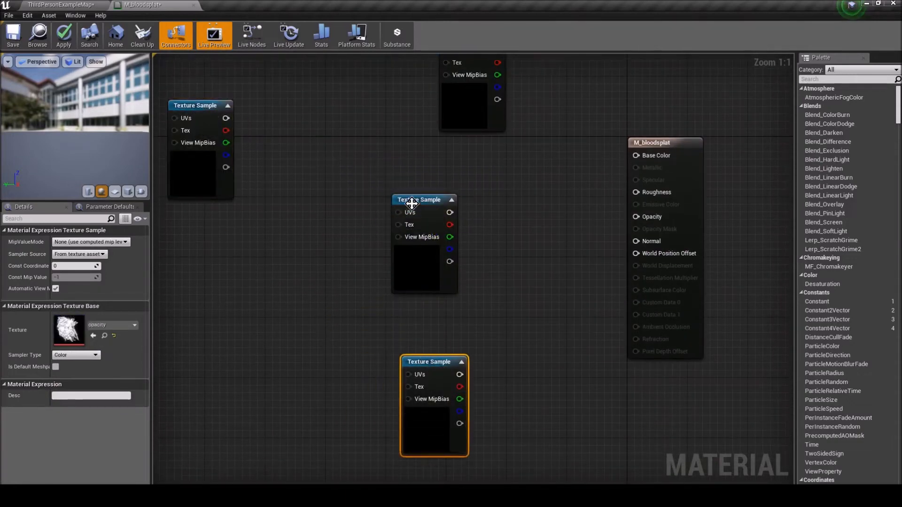
Connect the rougness texture to Roughness and the opacity texture to Opacity, aligning the two sample nodes vertically.
left_click(411, 201)
left_click_drag(507, 230, 474, 274)
left_click_drag(403, 245, 602, 237)
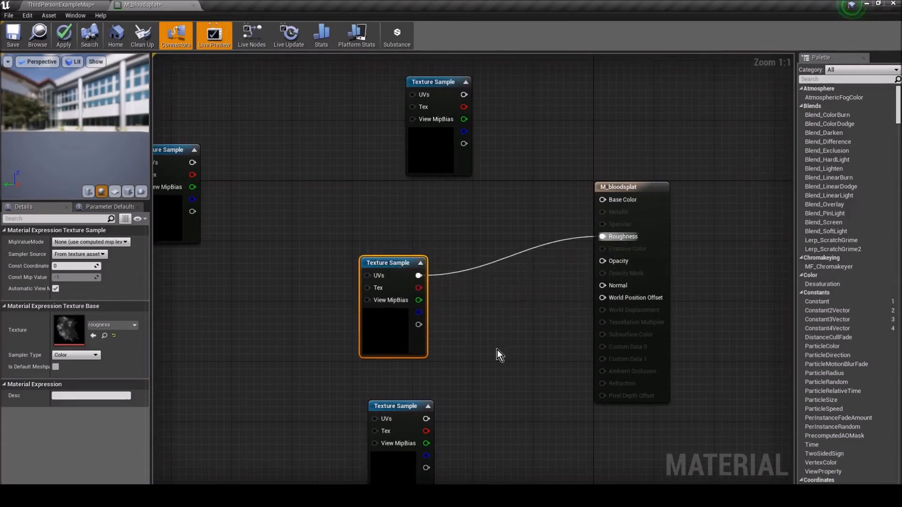
left_click_drag(429, 418, 603, 261)
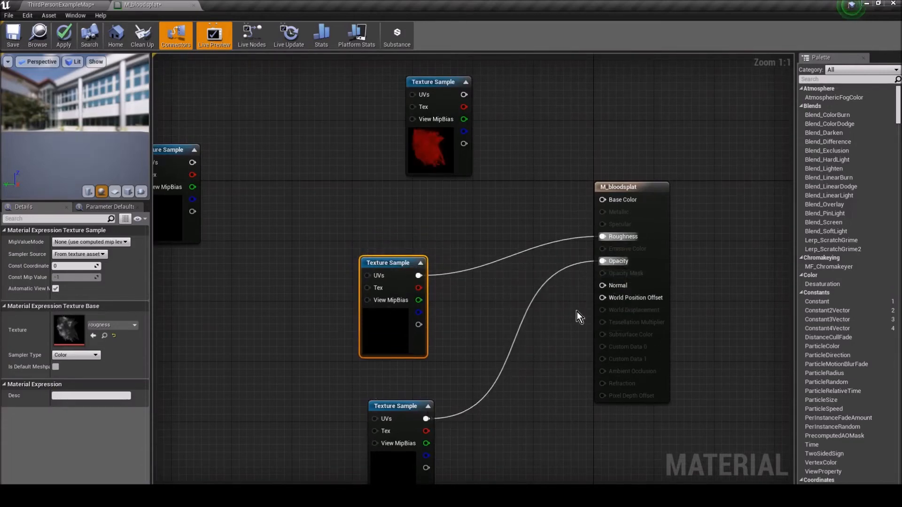
left_click_drag(382, 410, 372, 388)
left_click_drag(322, 329, 413, 412)
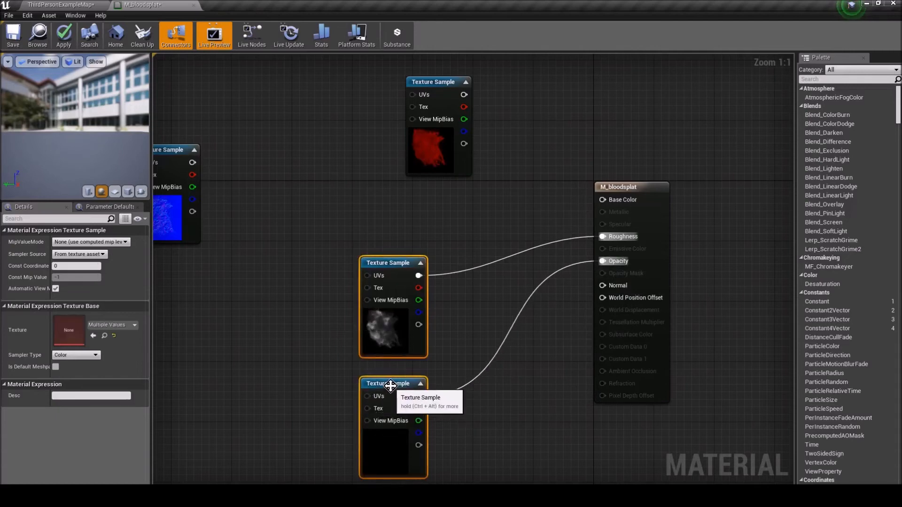
left_click_drag(390, 385, 401, 414)
left_click(312, 272)
Connect the NormalMap texture to the Normal input and reposition the Color and NormalMap nodes to leave room between them.
left_click_drag(311, 272, 427, 367)
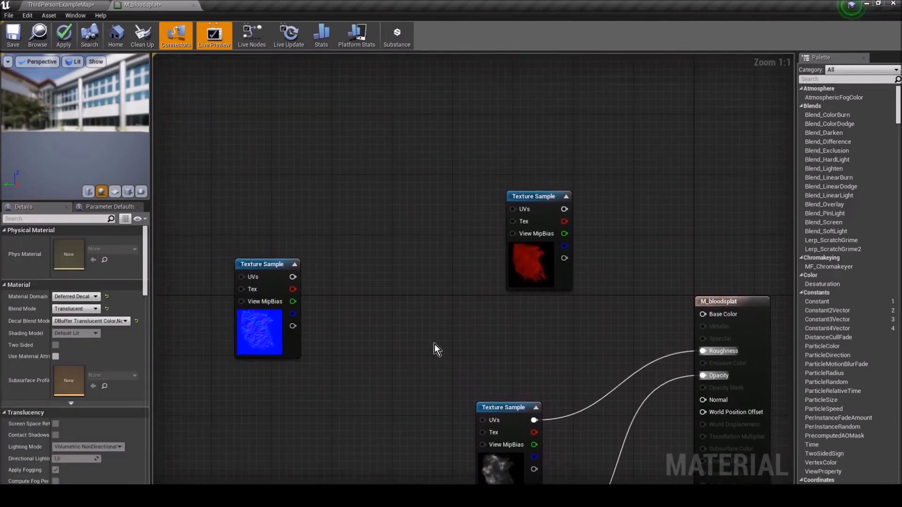
mouse_move(537, 201)
left_mouse_down()
mouse_move(504, 182)
mouse_move(521, 201)
left_mouse_up()
left_click_drag(292, 276, 713, 402)
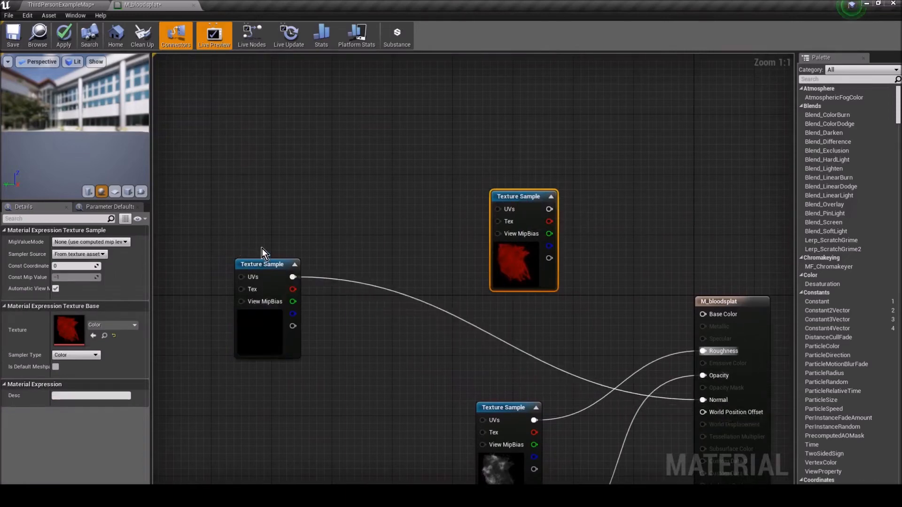
left_click_drag(530, 198, 574, 184)
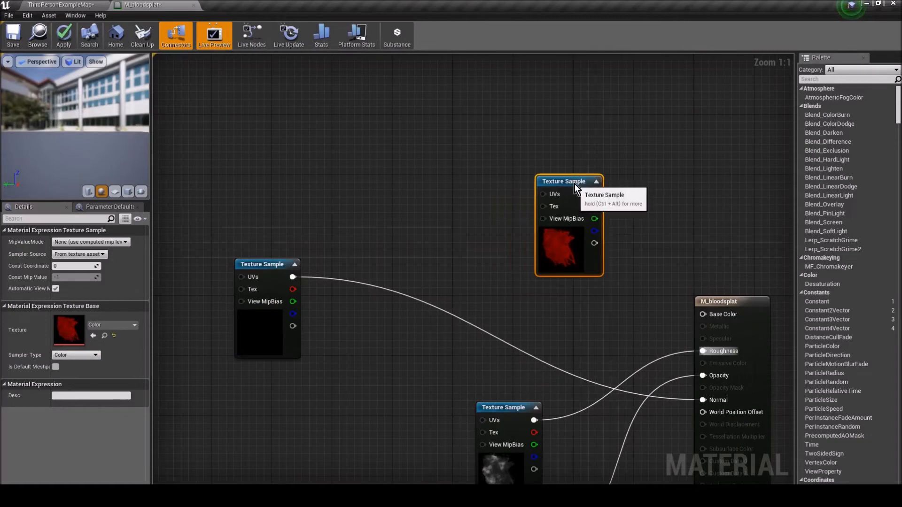
left_click_drag(348, 182, 433, 193)
left_click_drag(342, 273, 375, 218)
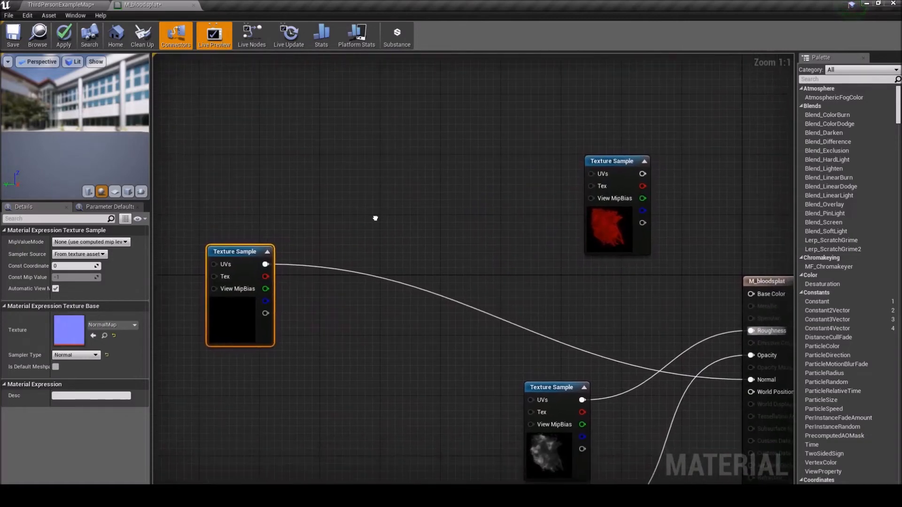
left_click(305, 221)
Add a TextureSample node beside the Color texture node and assign the T_Cubemap_01 texture to it.
right_click(467, 162)
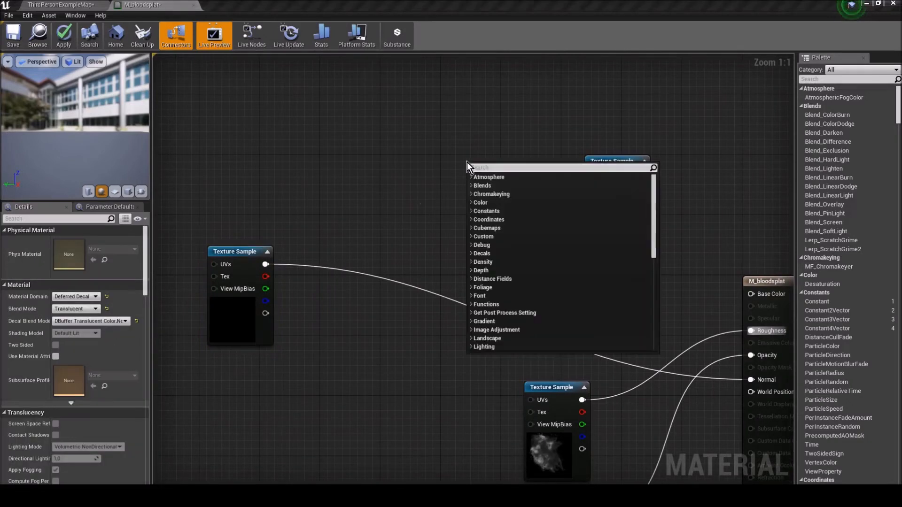
type("text")
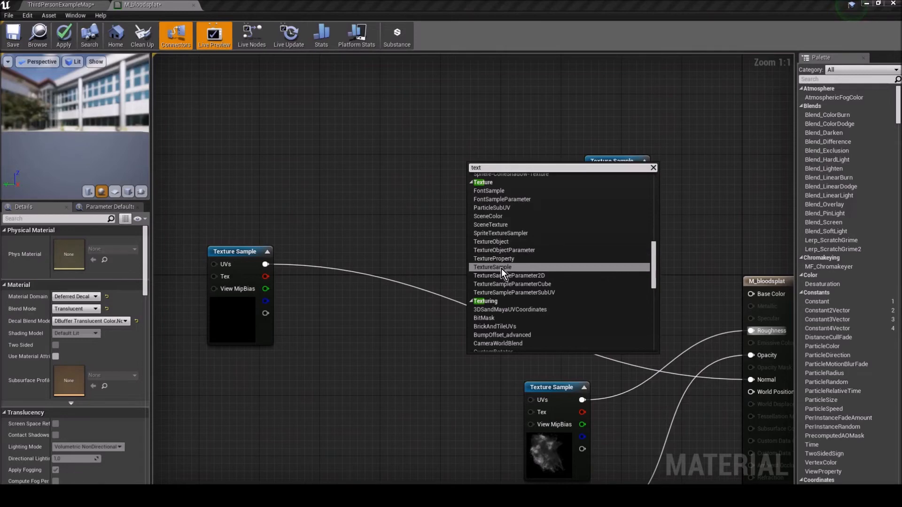
left_click(501, 268)
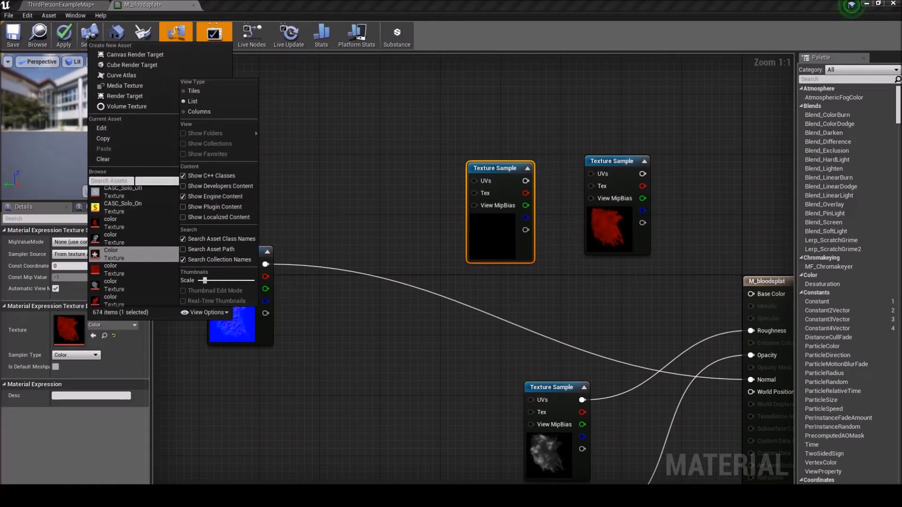
left_click(197, 313)
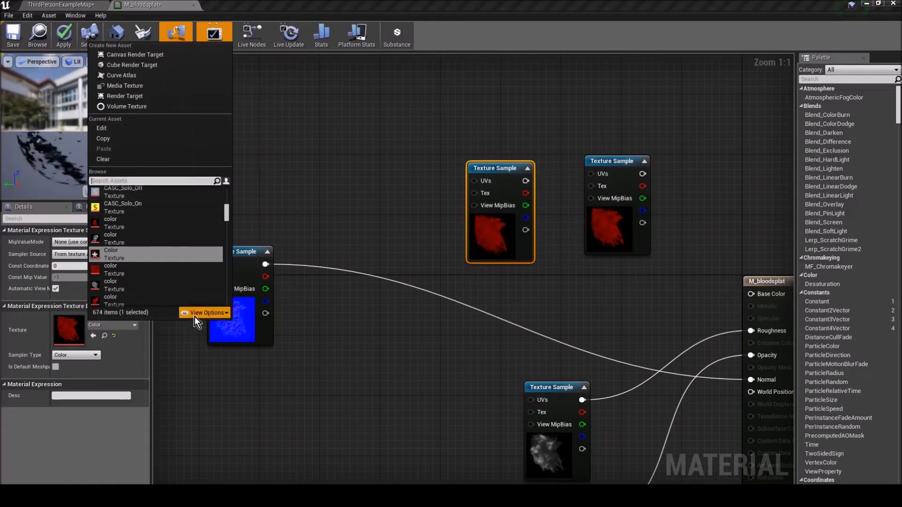
left_click(123, 181)
type("T")
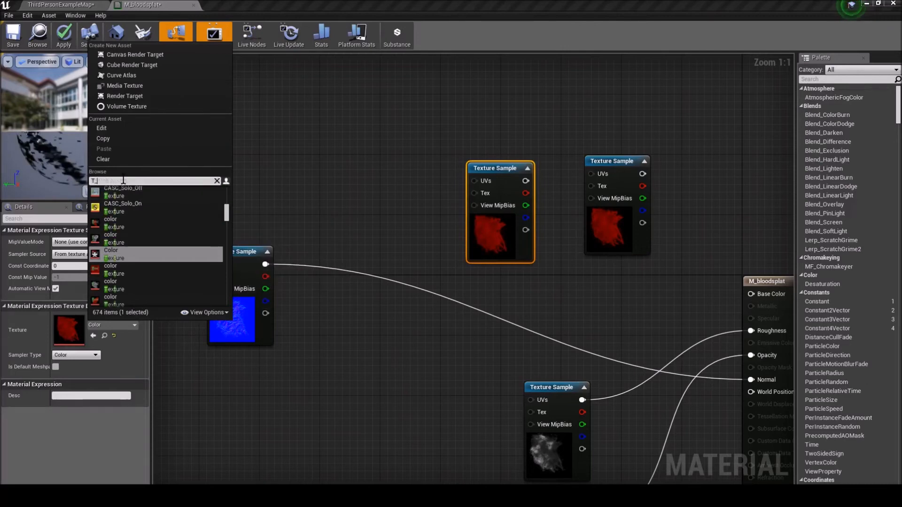
type("_cubemap")
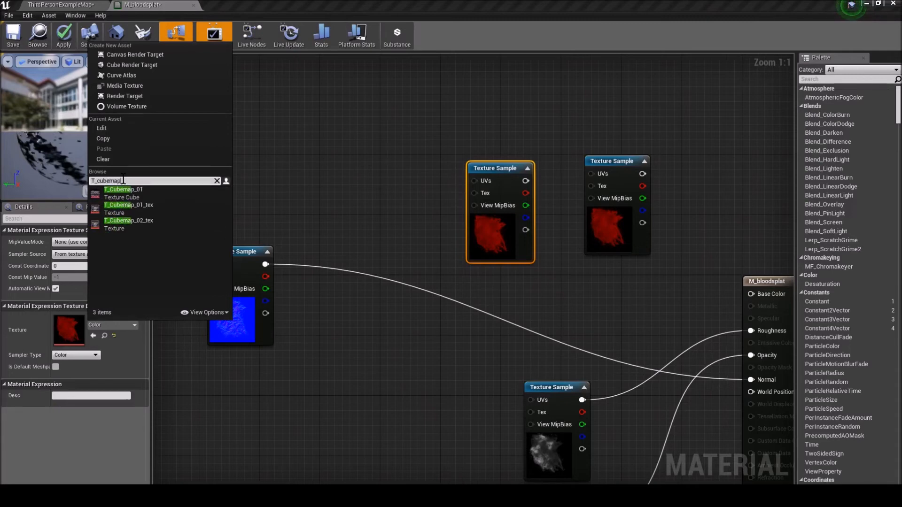
left_click(157, 198)
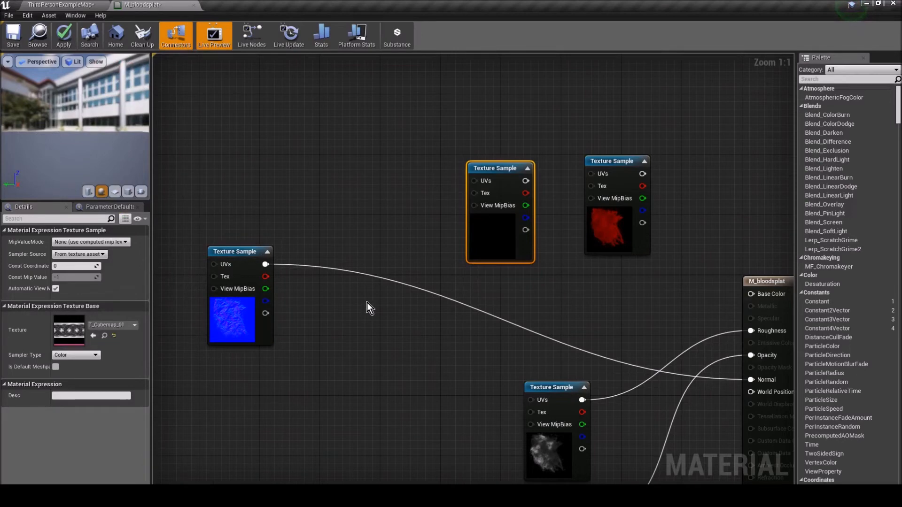
Add a Transform vector node fed by the NormalMap texture's output and shift both nodes away from the cubemap sample.
left_click_drag(367, 303, 412, 229)
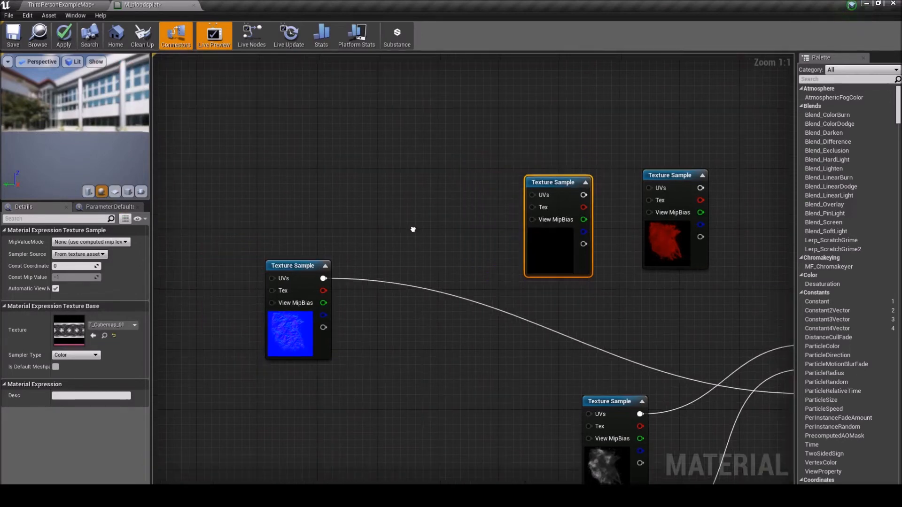
left_click_drag(413, 229, 437, 242)
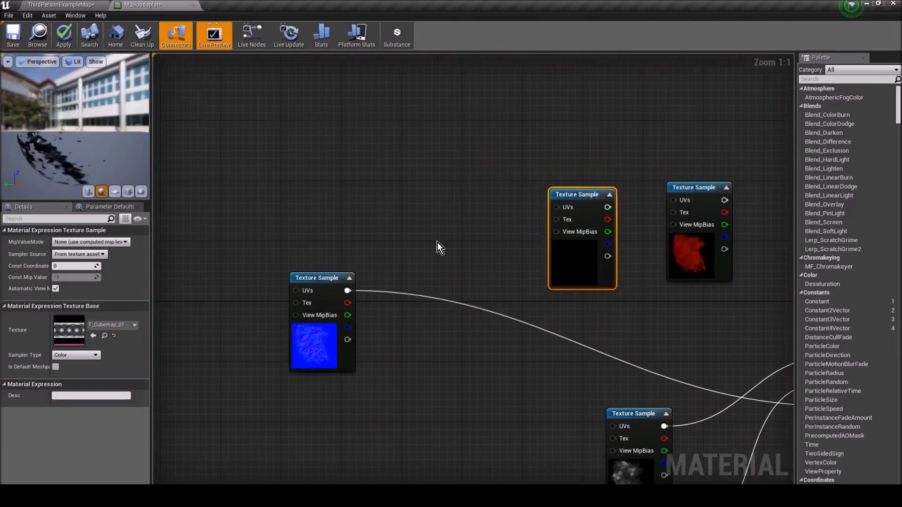
left_click_drag(345, 291, 387, 220)
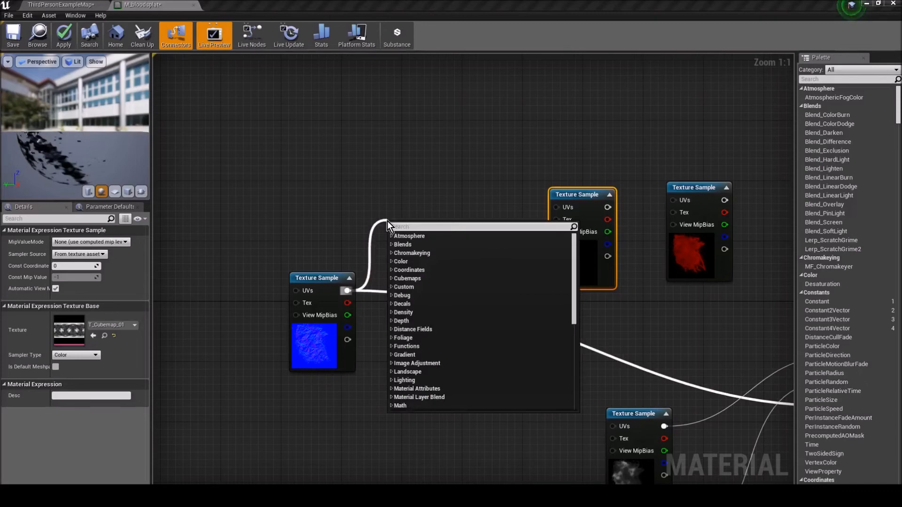
type("trans")
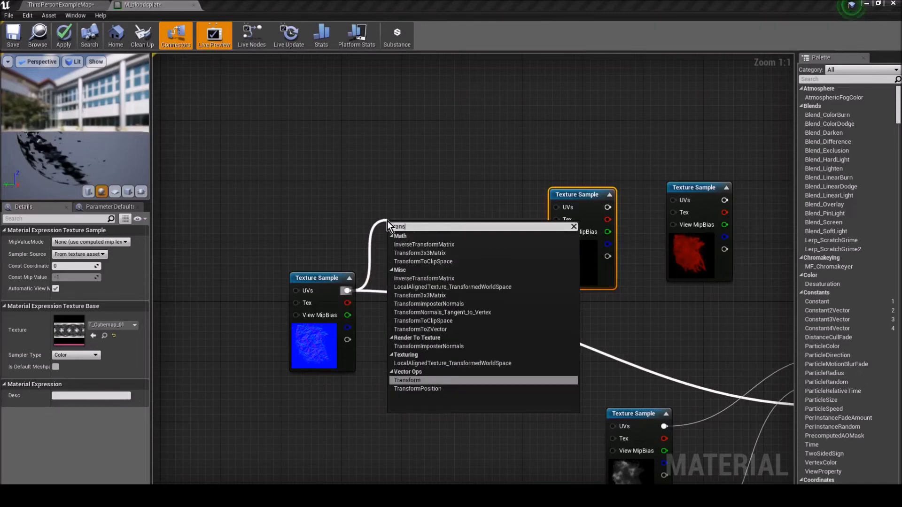
left_click(426, 379)
left_click_drag(301, 218, 412, 322)
left_click_drag(404, 217, 290, 195)
left_click(430, 208)
Add a ReflectionVectorWS node fed by the TransformVector output and connect it to the cubemap sample's UVs.
left_click_drag(355, 207, 438, 204)
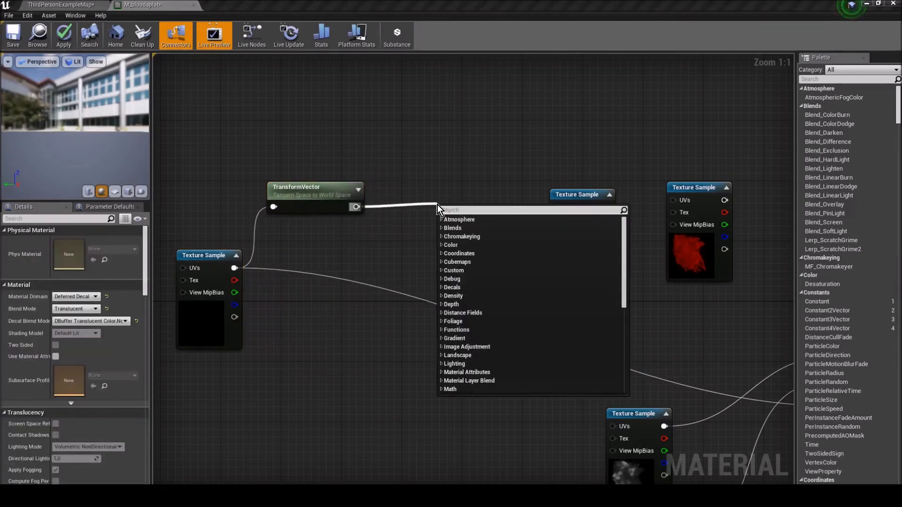
type("reflec")
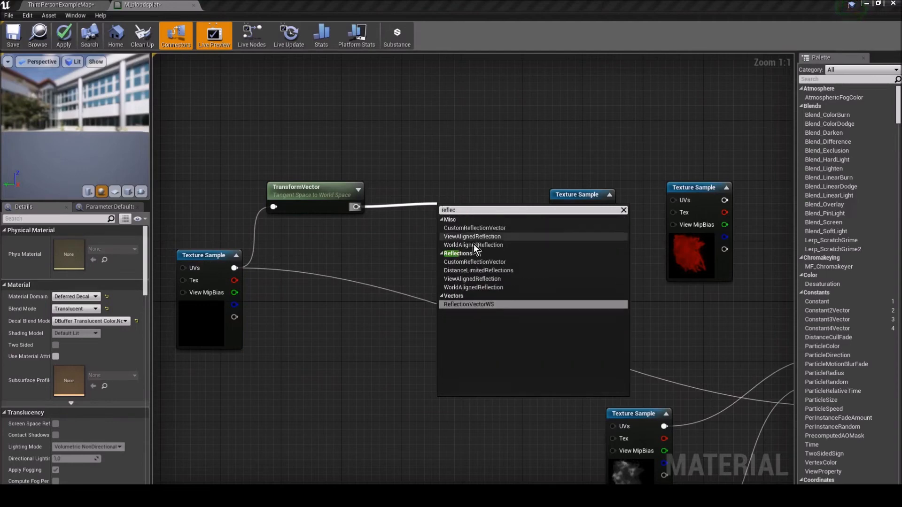
left_click(481, 304)
left_click_drag(433, 194, 505, 202)
left_click_drag(600, 207, 358, 192)
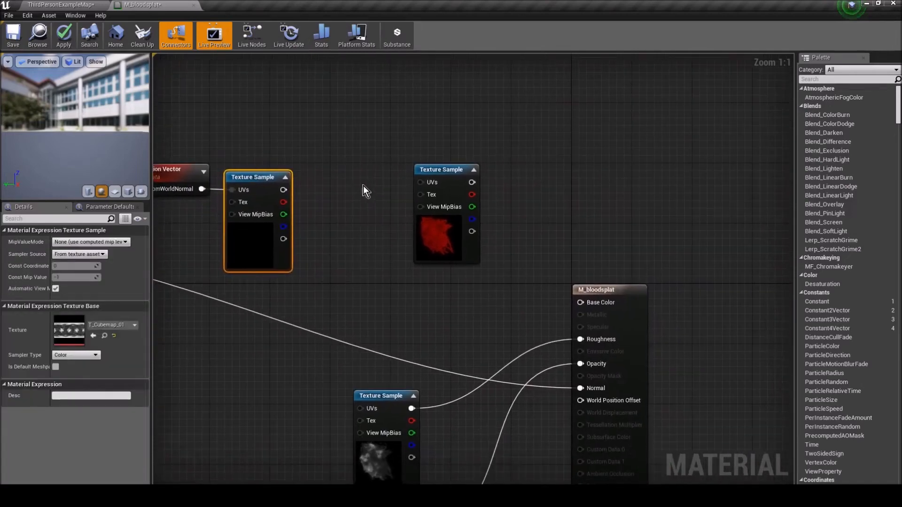
Move the Color texture node farther from the cubemap sample and add a Multiply node fed by the cubemap sample's output.
left_click_drag(427, 171, 473, 171)
left_click(314, 199)
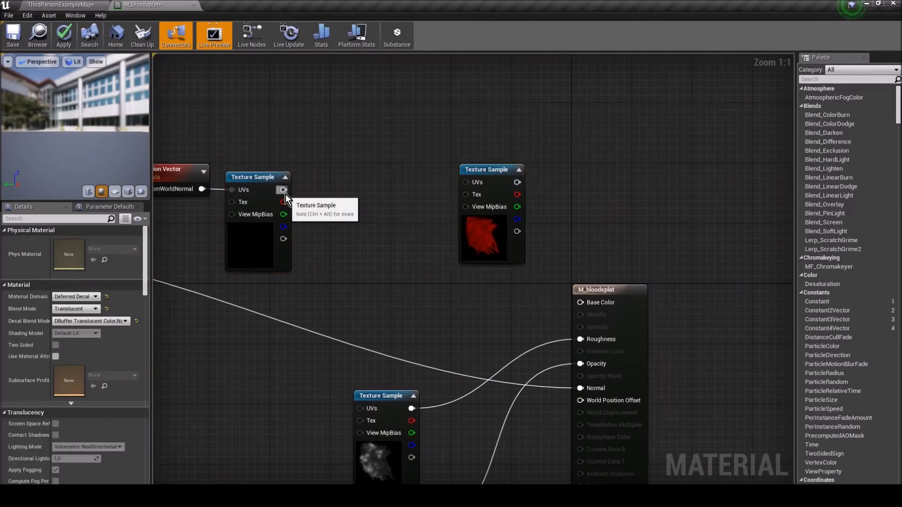
left_click_drag(284, 190, 338, 227)
type("mult")
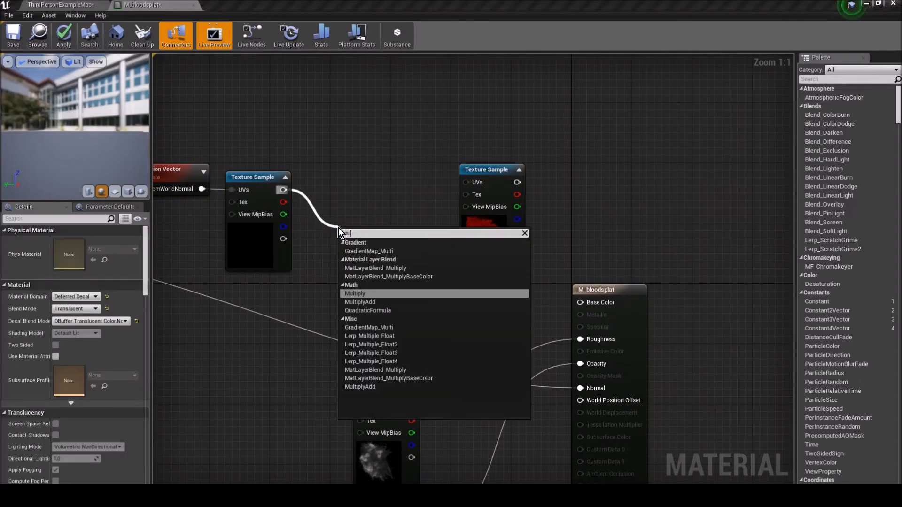
left_click(368, 293)
Set the Multiply node's Const B to 0.2 and place the node closer to the cubemap sample.
left_click(83, 252)
type("0.")
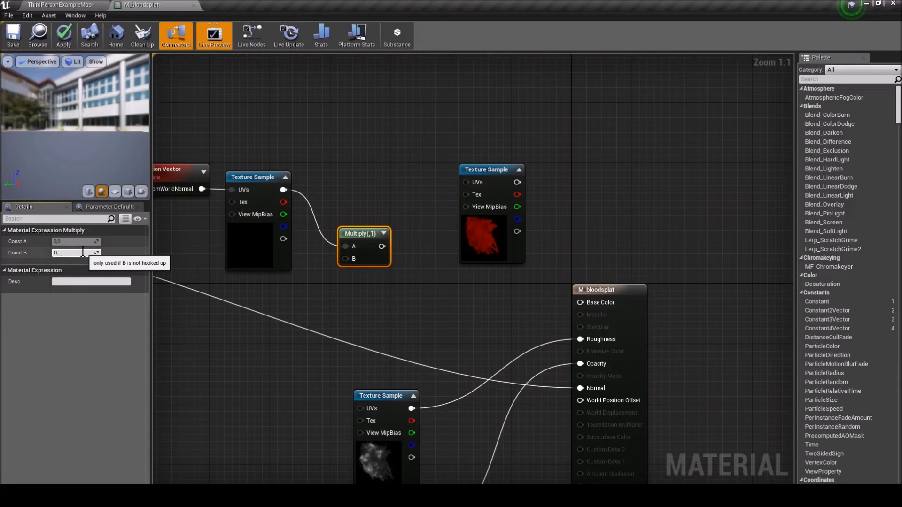
type("2")
key("Return")
left_click_drag(367, 237, 356, 218)
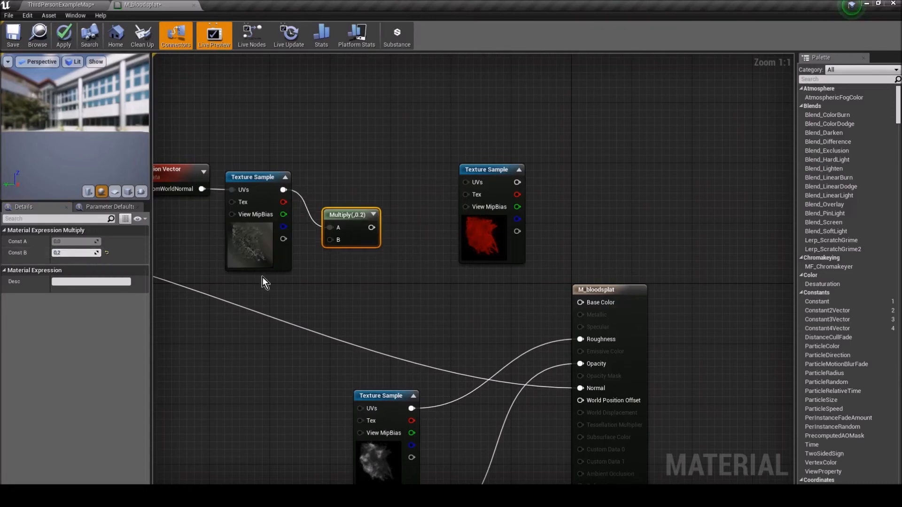
Combine the Multiply and Color texture outputs in an Add node connected to Base Color, and save the material.
left_click_drag(295, 301, 347, 293)
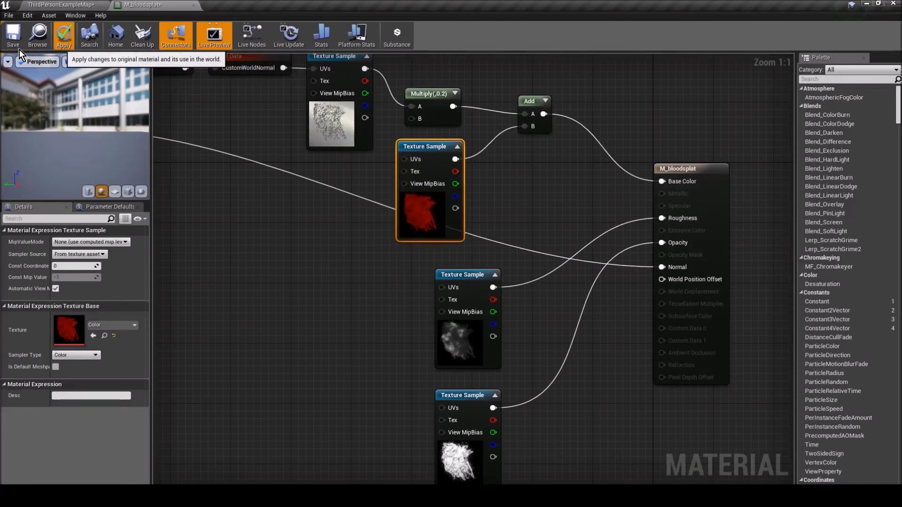
left_click(19, 49)
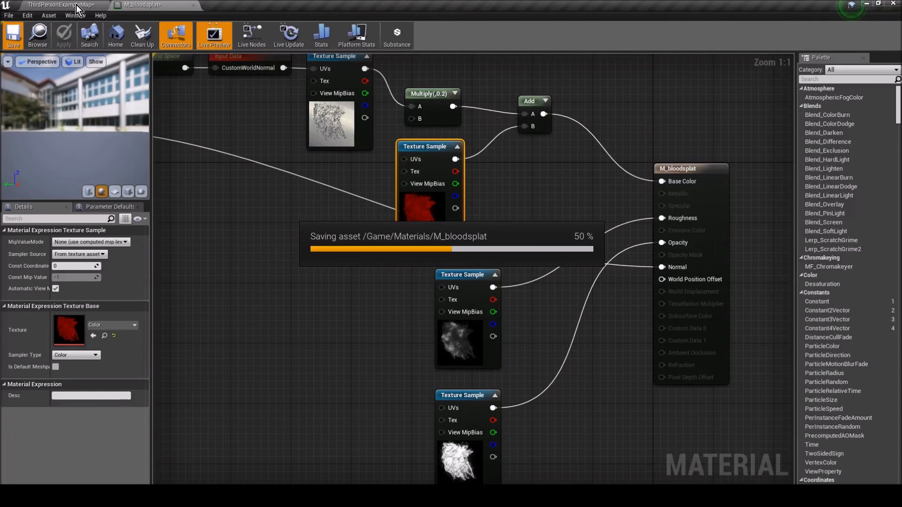
Place a Deferred Decal on the floor in ThirdPersonExampleMap and assign M_bloodsplat as its decal material.
left_click(77, 5)
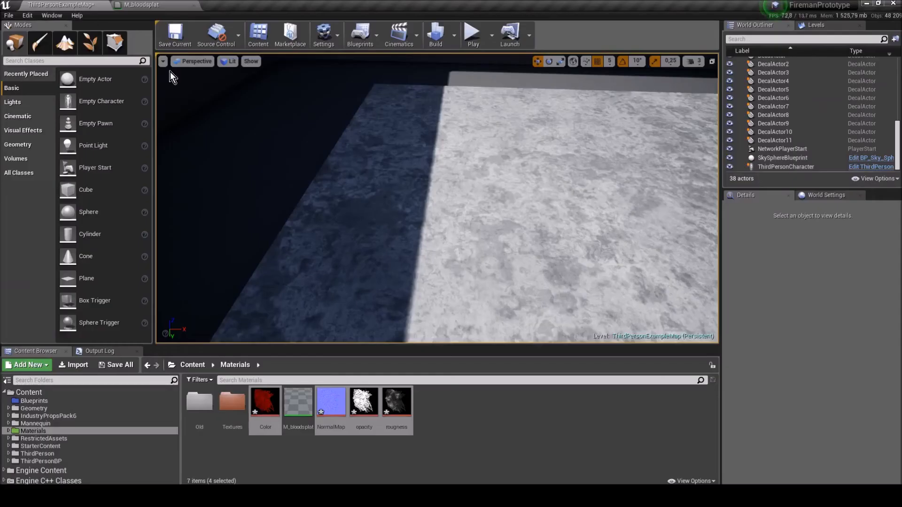
left_click(40, 60)
type("deca")
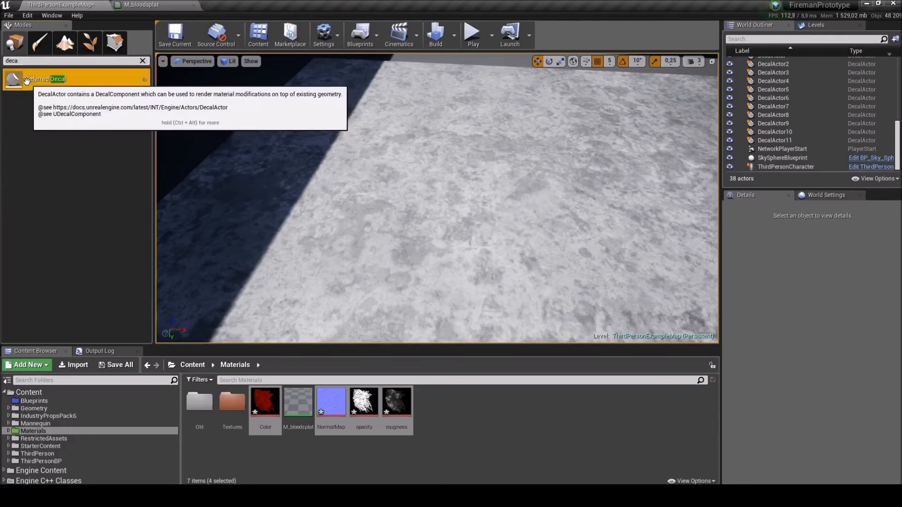
left_click_drag(26, 80, 439, 151)
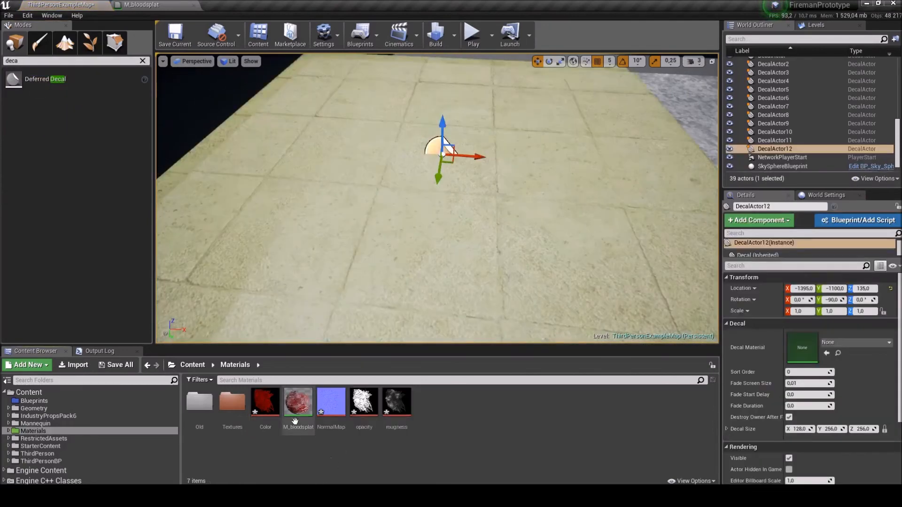
left_click_drag(298, 408, 803, 347)
left_click_drag(489, 234, 440, 262)
mouse_move(518, 241)
left_mouse_down()
mouse_move(512, 263)
mouse_move(516, 216)
mouse_move(516, 232)
mouse_move(500, 223)
mouse_move(526, 222)
mouse_move(517, 226)
mouse_move(519, 245)
left_mouse_up()
mouse_move(433, 218)
left_mouse_down()
mouse_move(446, 223)
mouse_move(438, 216)
left_mouse_up()
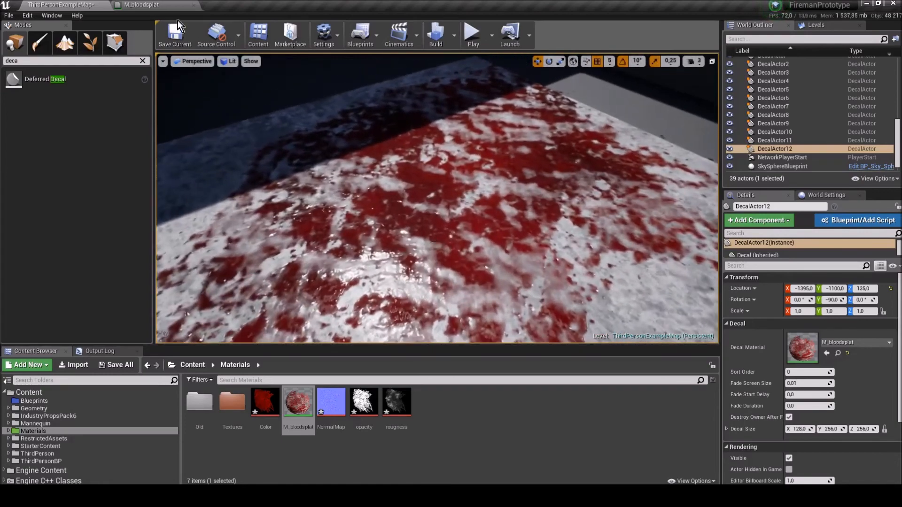
Add a Multiply node beside the opacity texture in M_bloodsplat and set its Const B to 1.5.
left_click(145, 4)
left_click_drag(350, 290, 304, 214)
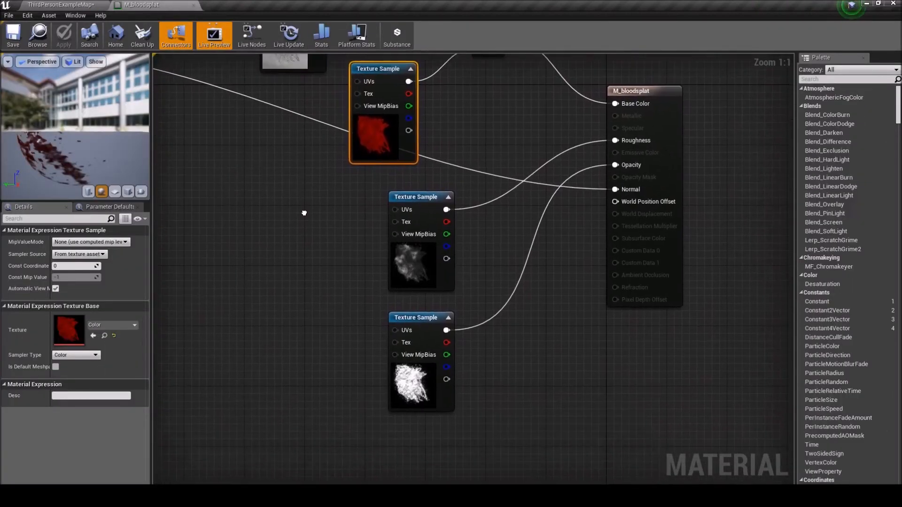
left_click(500, 350)
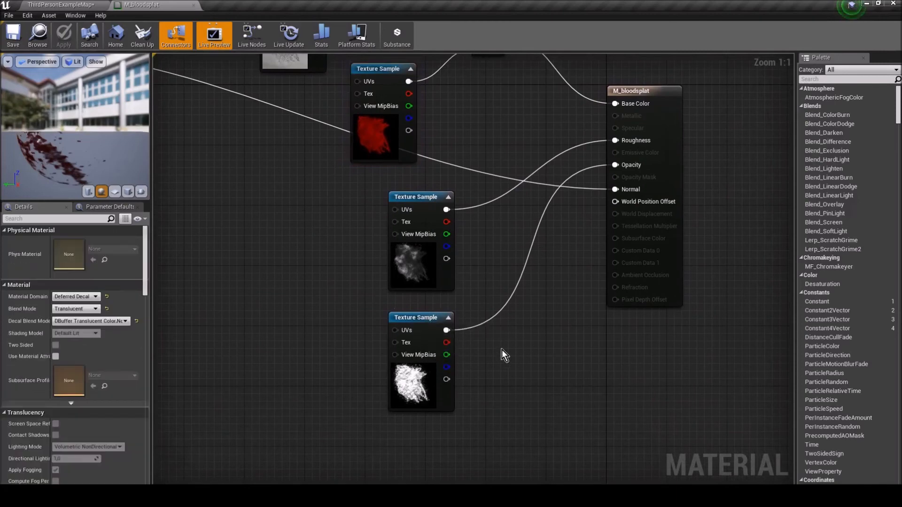
right_click(496, 348)
type("mul")
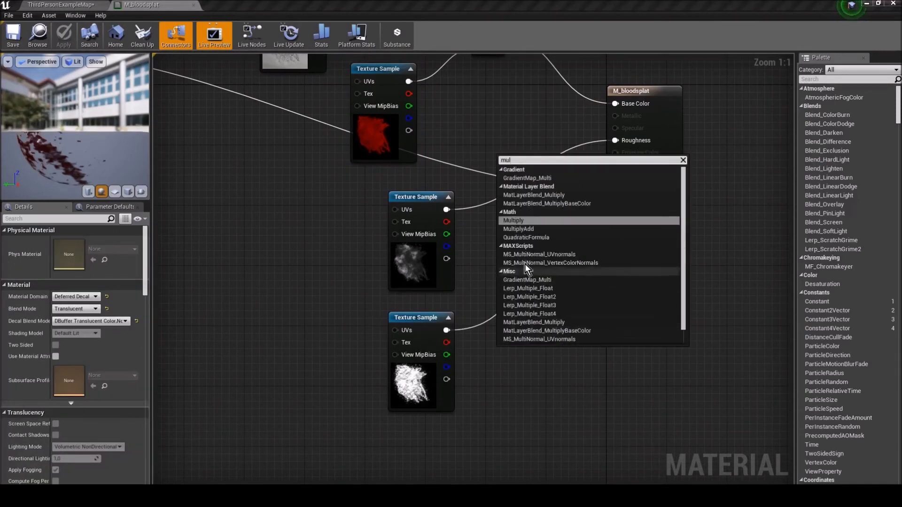
left_click(520, 220)
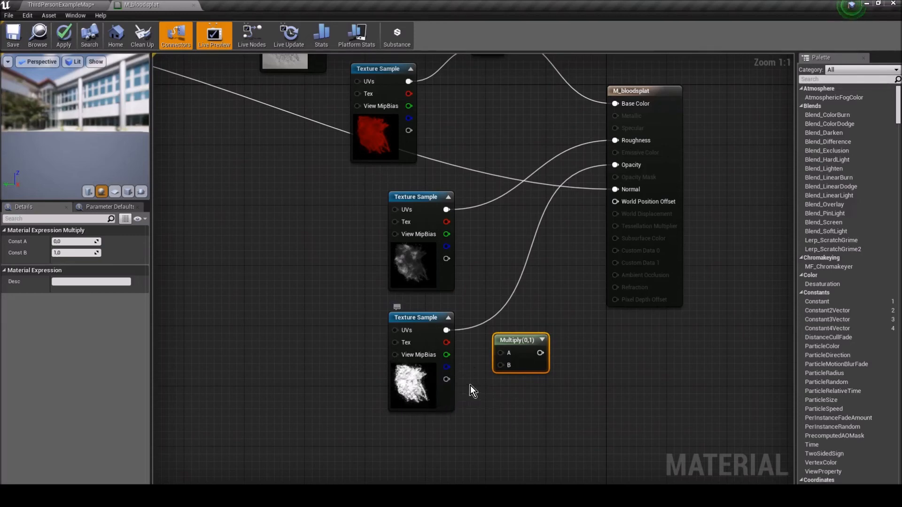
left_click(69, 254)
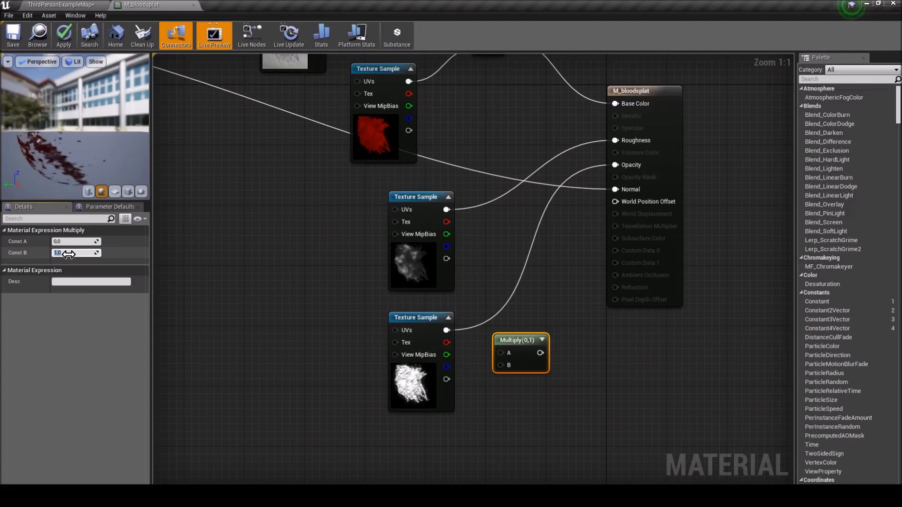
type("1")
left_click(511, 321)
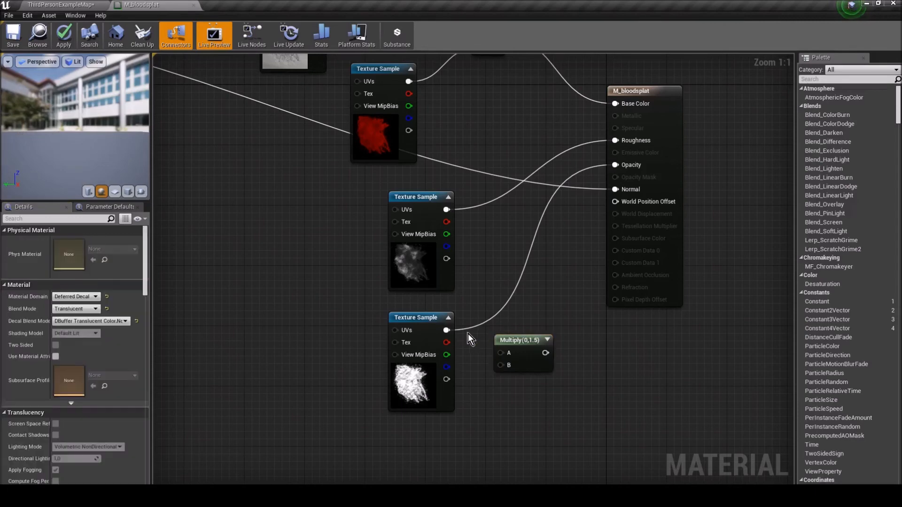
Route the opacity texture through the 1.5 Multiply node into the Opacity input, and apply and save the material.
left_click_drag(446, 330, 615, 165)
left_click_drag(519, 340, 505, 317)
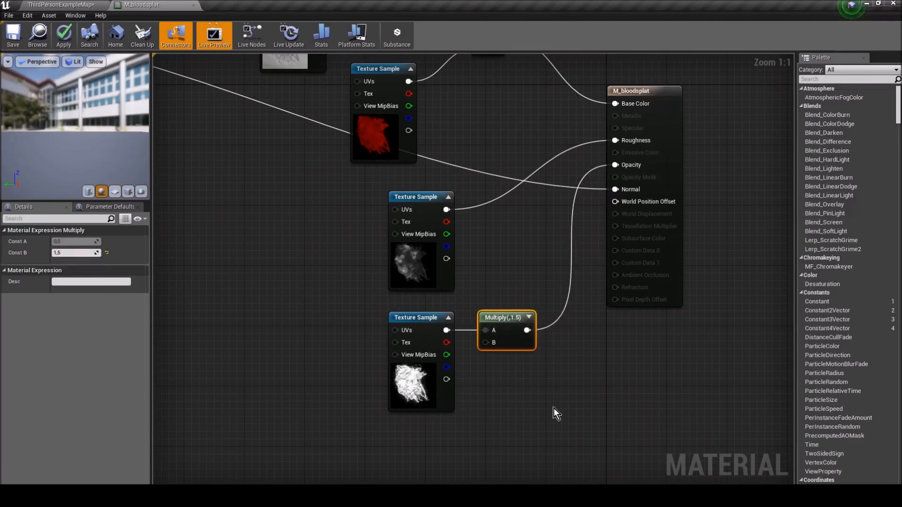
left_click(69, 39)
left_click(15, 38)
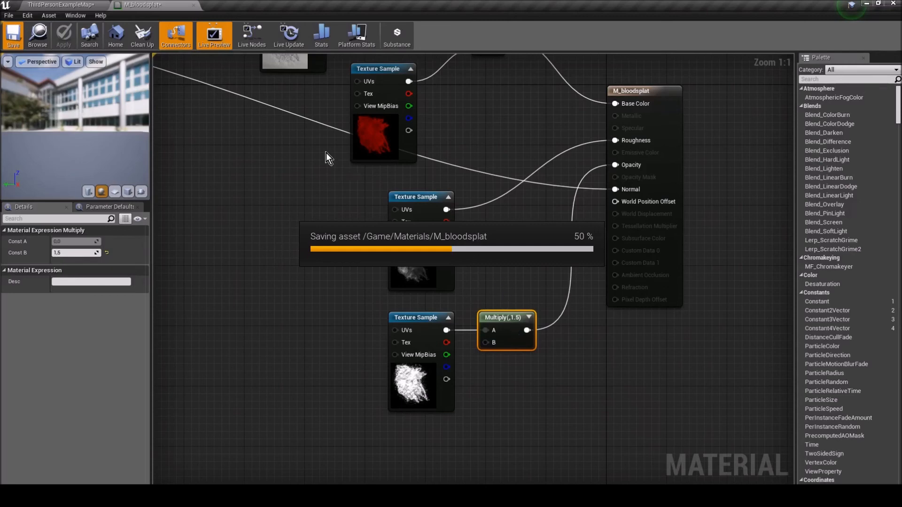
Examine the blood decal's coverage and reflections in the level from several angles.
left_click(75, 5)
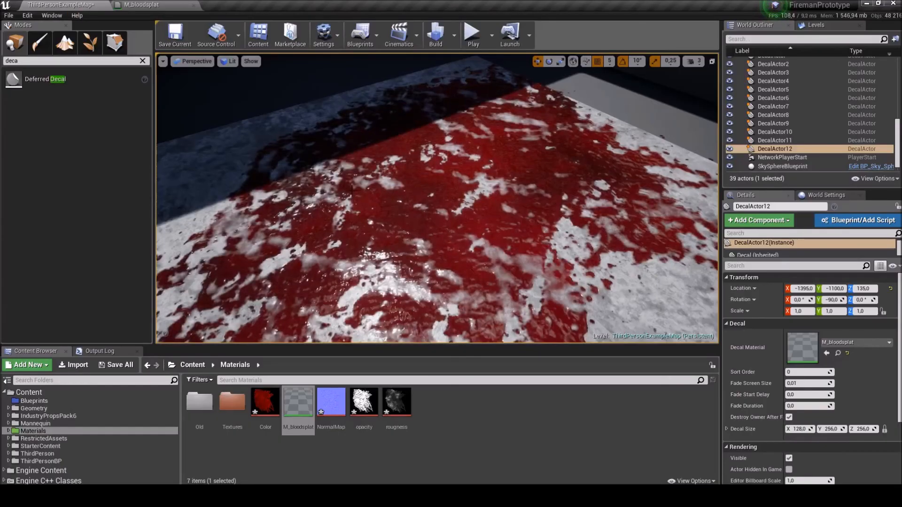
mouse_move(506, 198)
left_mouse_down()
mouse_move(484, 209)
mouse_move(465, 188)
mouse_move(502, 193)
mouse_move(479, 198)
mouse_move(515, 187)
left_mouse_up()
left_click_drag(446, 261, 425, 262)
left_click(147, 6)
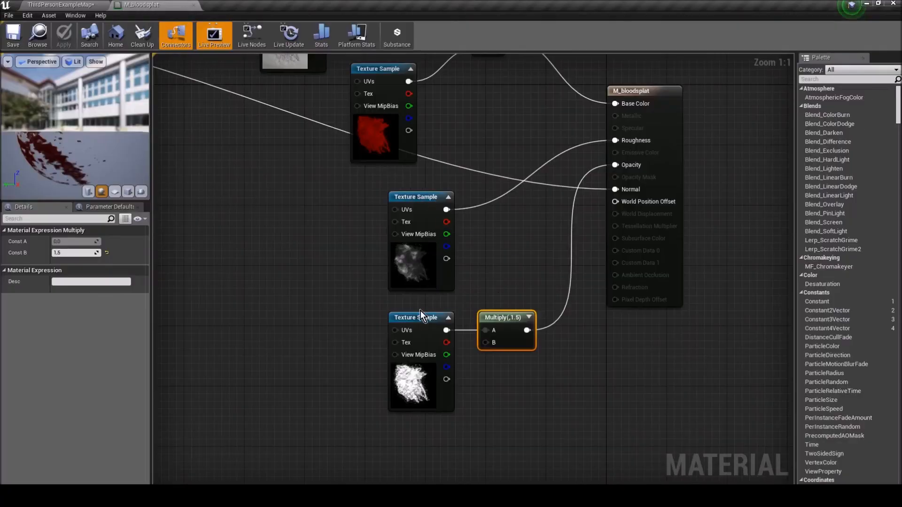
mouse_move(527, 197)
left_mouse_down()
mouse_move(581, 306)
mouse_move(519, 210)
left_mouse_up()
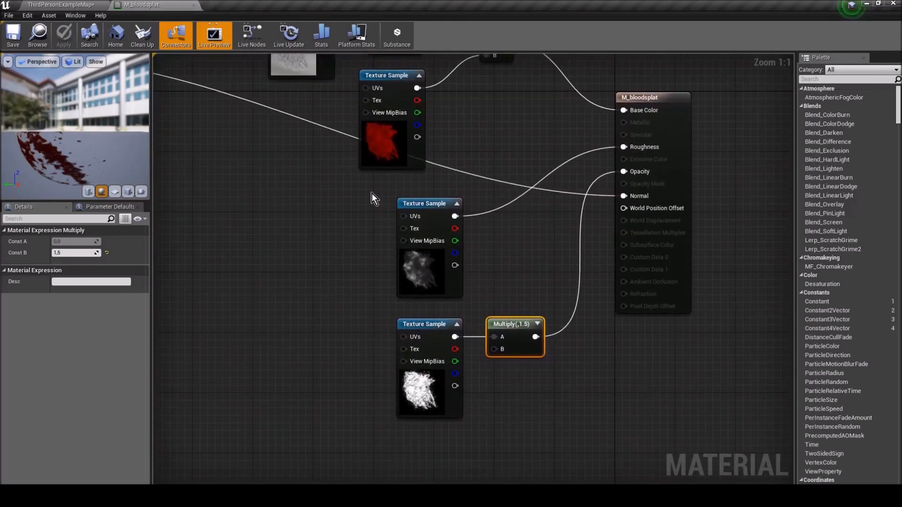
left_click(66, 6)
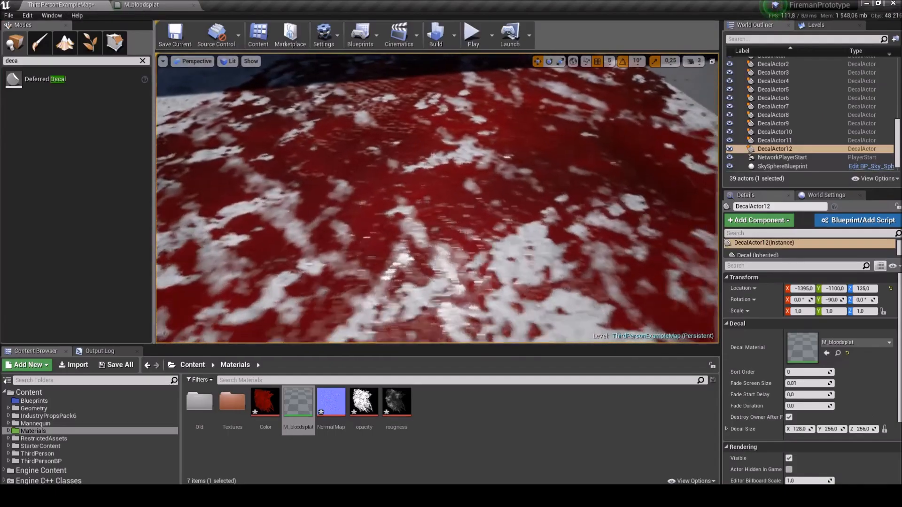
key("a")
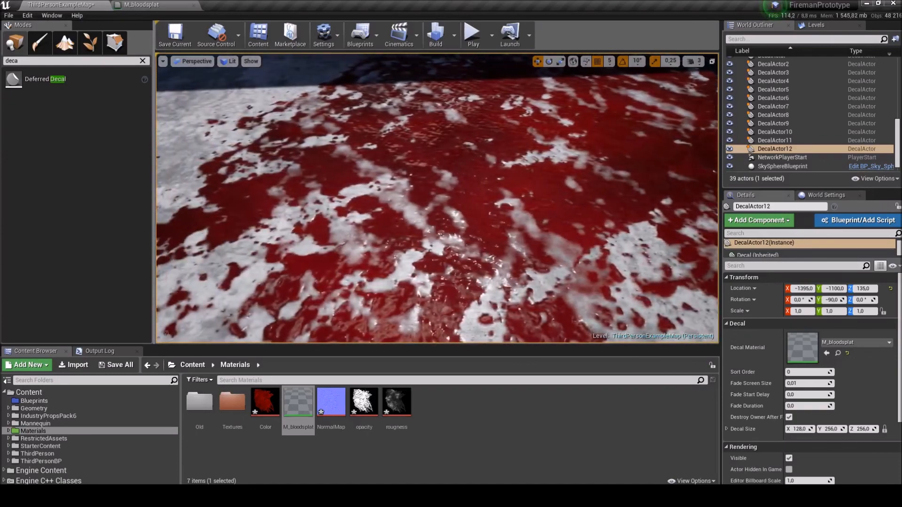
key("d")
key("a")
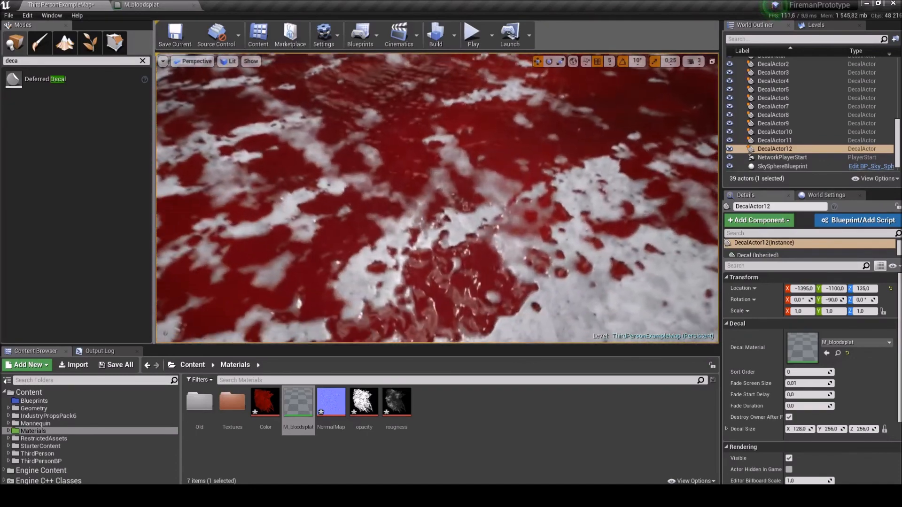
Disconnect the textures from the Roughness and Normal inputs of M_bloodsplat, and apply and save the material.
left_click(149, 6)
left_click_drag(514, 132, 468, 173)
left_click(467, 132, "alt")
left_click(593, 182, "alt")
left_click_drag(500, 205, 500, 173)
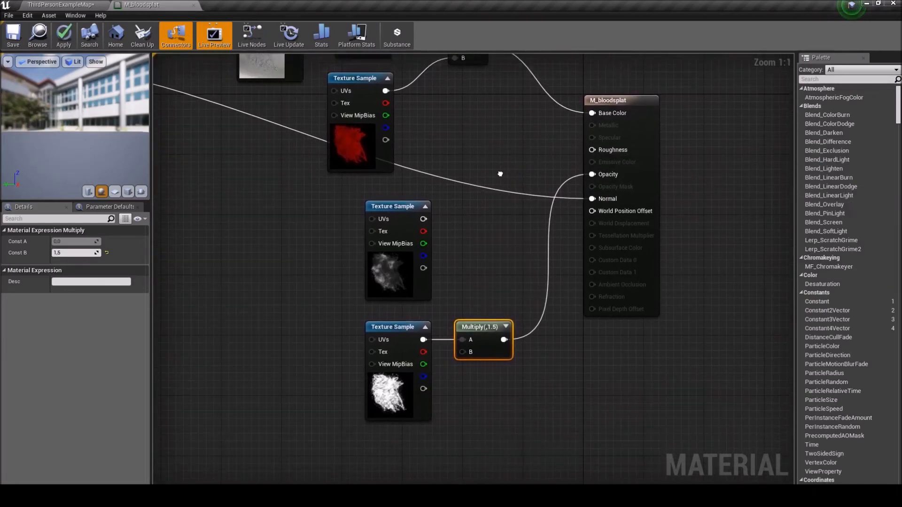
left_click(69, 38)
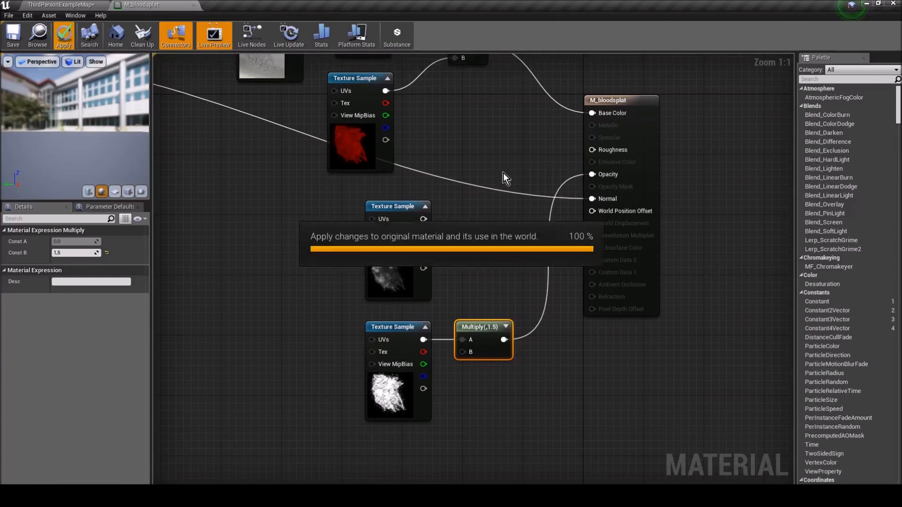
left_click(14, 40)
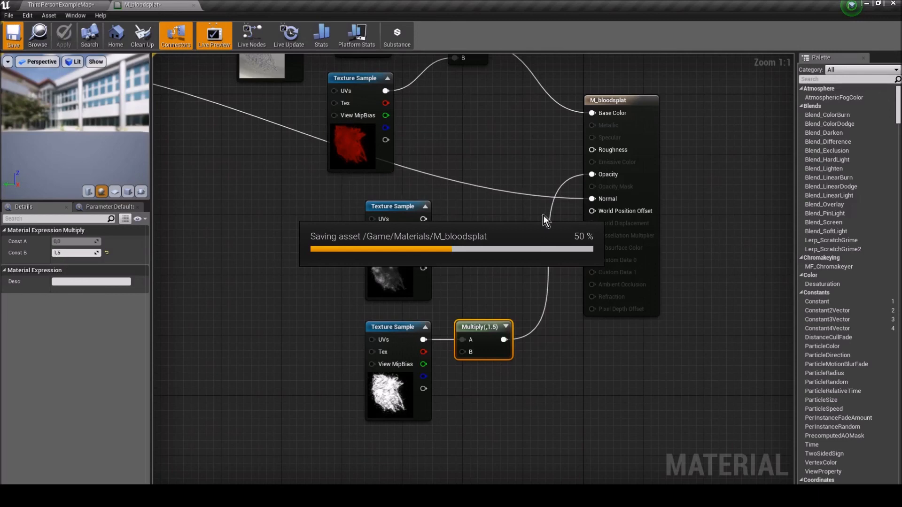
left_click(597, 201, "alt")
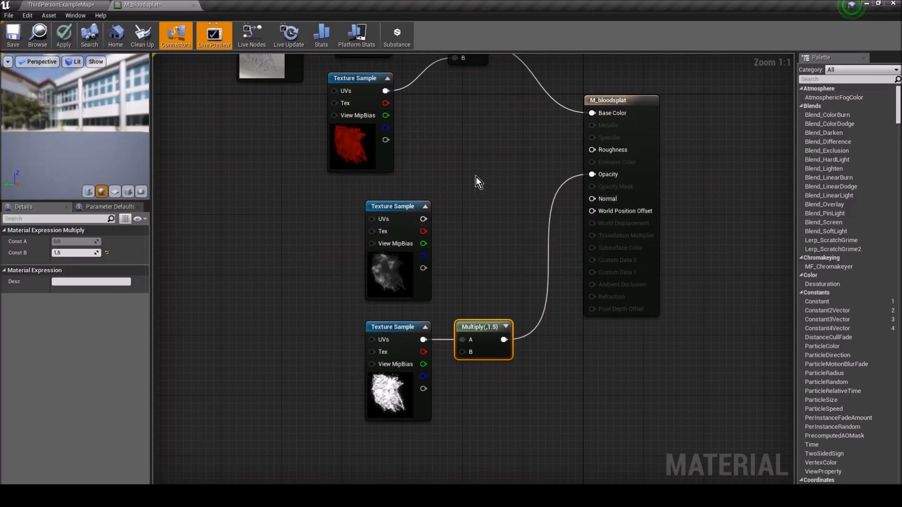
left_click(10, 41)
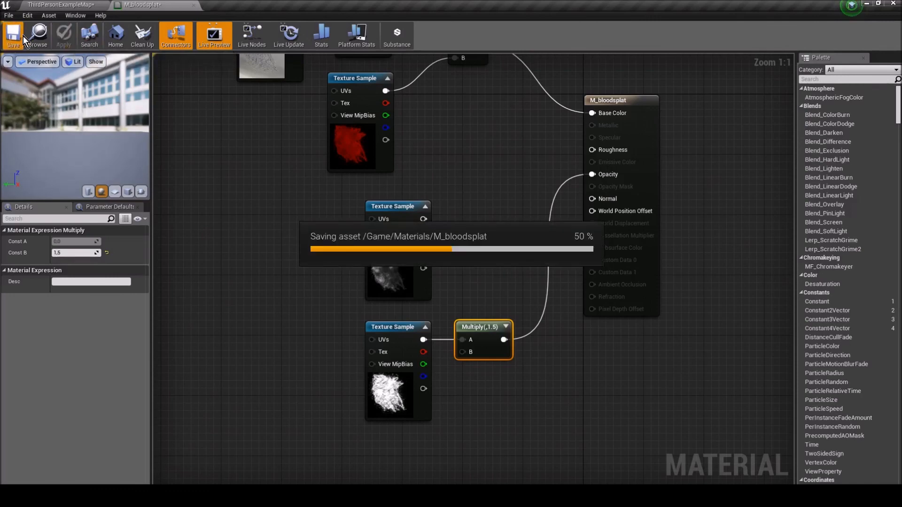
Examine how the blood decal looks in the level without its roughness and normal maps.
left_click(69, 7)
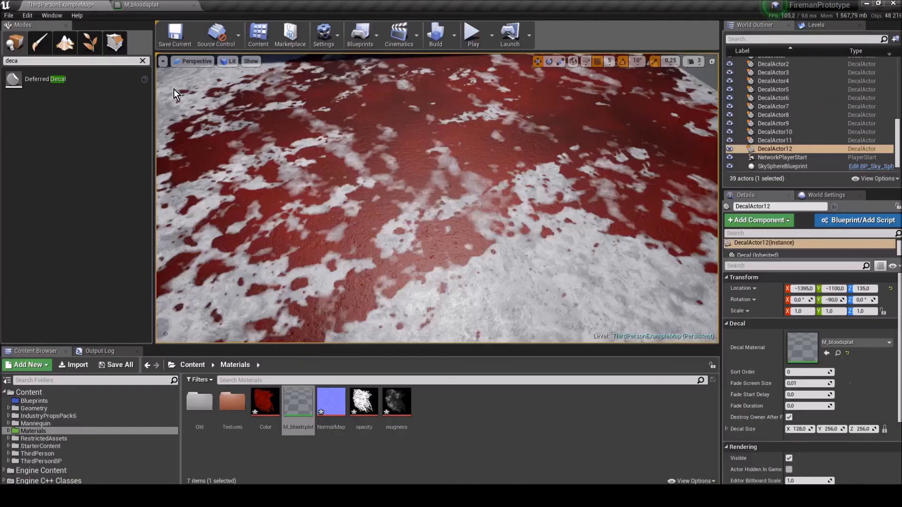
key("s")
key("w")
key("s")
key("w")
key("w")
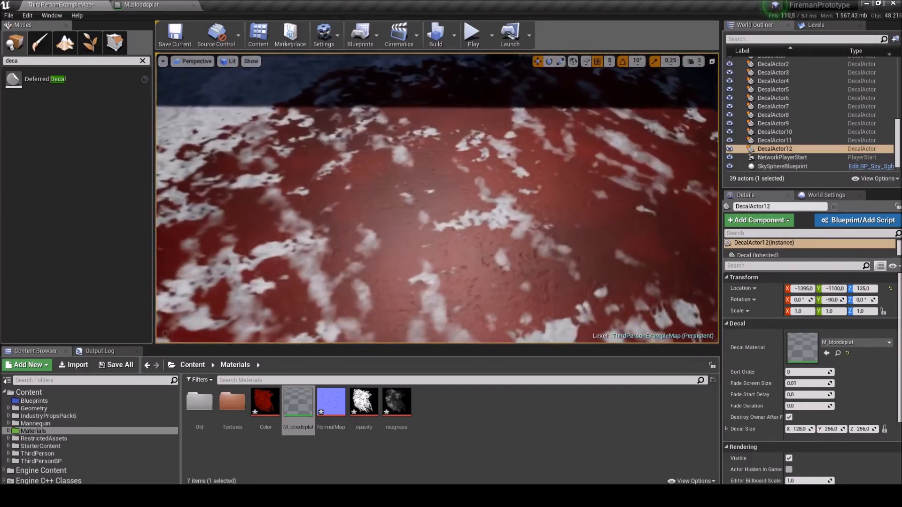
key("s")
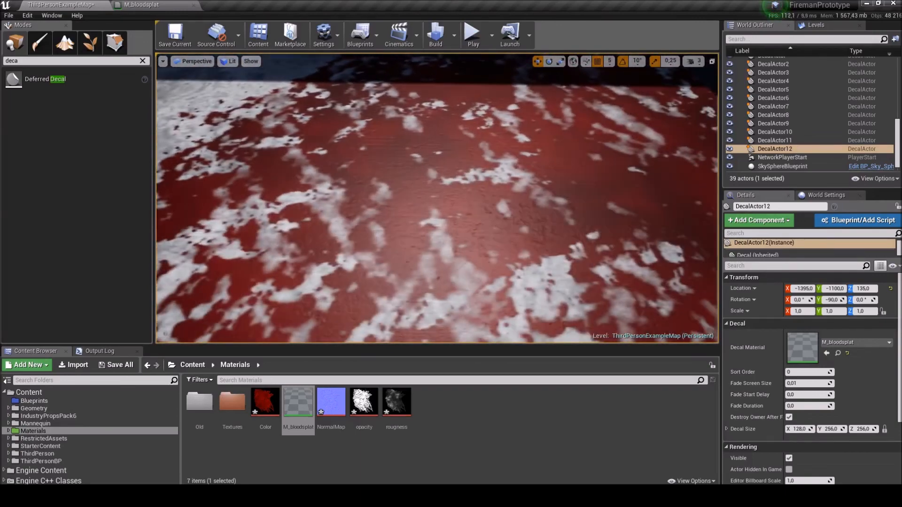
key("a")
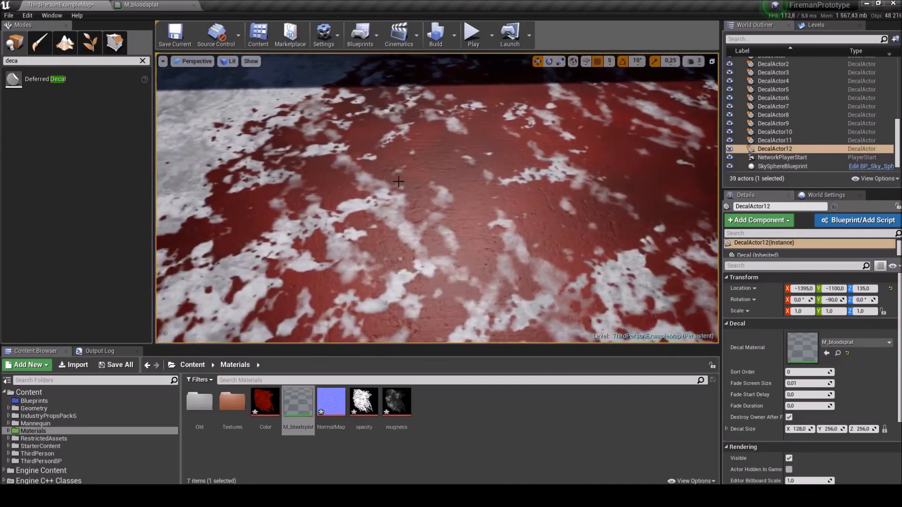
Reconnect the roughness texture to Roughness and the NormalMap texture to Normal in M_bloodsplat, and apply the material.
left_click(133, 4)
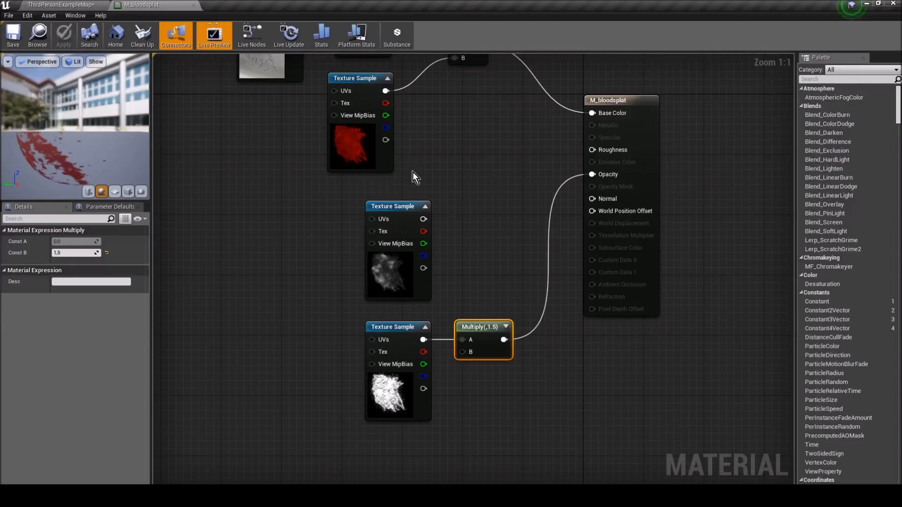
left_click_drag(395, 285, 562, 216)
left_click_drag(359, 105, 430, 114)
left_click_drag(172, 198, 464, 227)
left_click_drag(256, 155, 746, 296)
left_click_drag(611, 250, 502, 219)
left_click(63, 41)
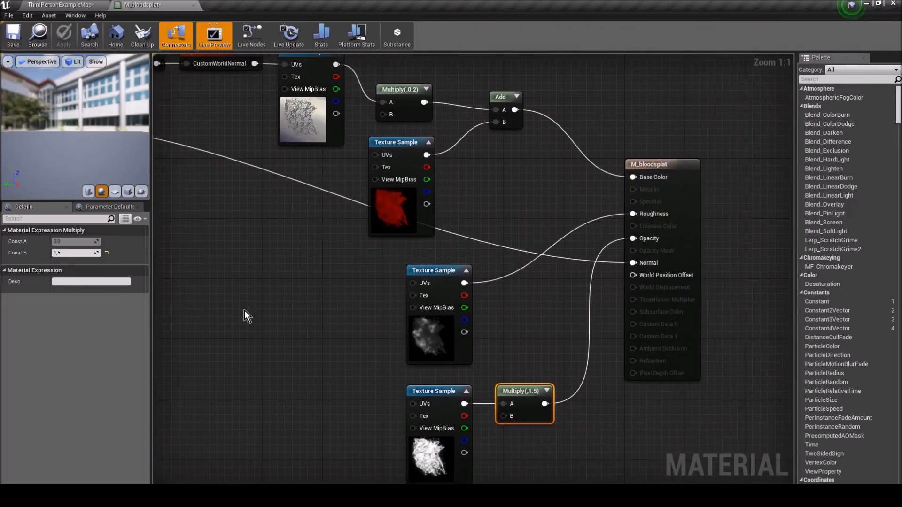